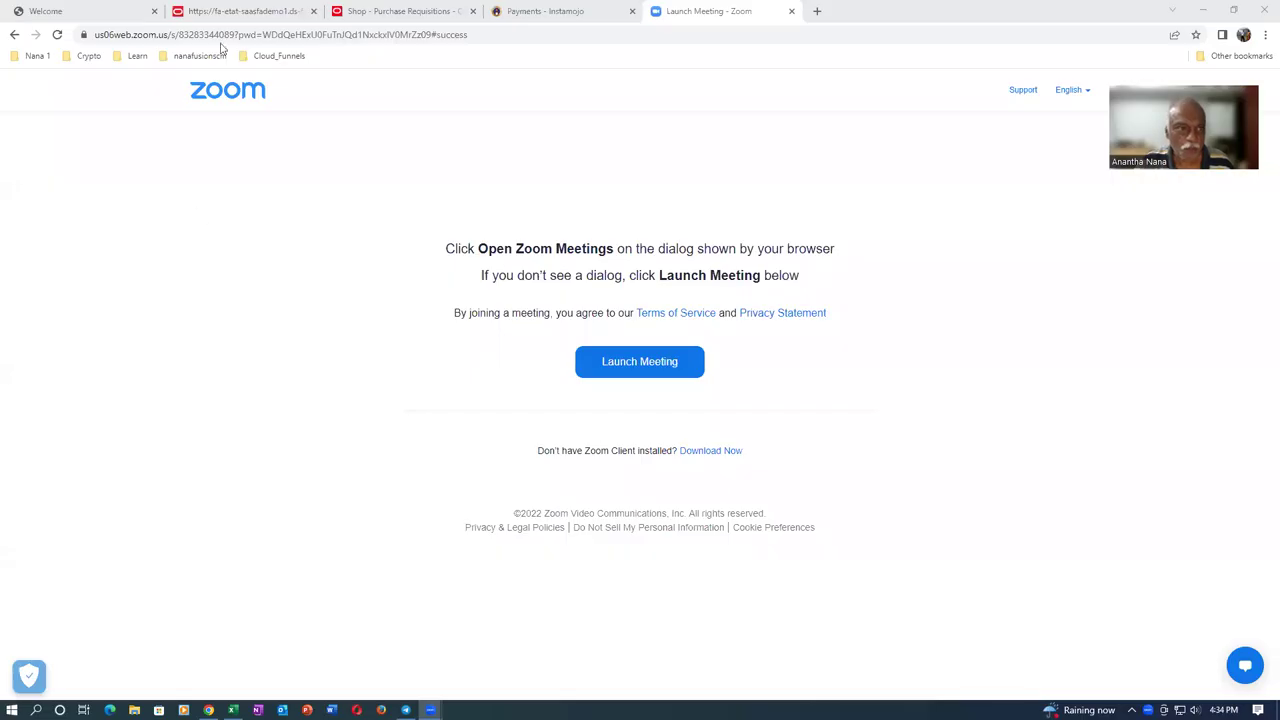
# Switch to the Oracle purchase requisitions page and open the incomplete requisition from Recent Requisitions for editing
pyautogui.click(429, 11)
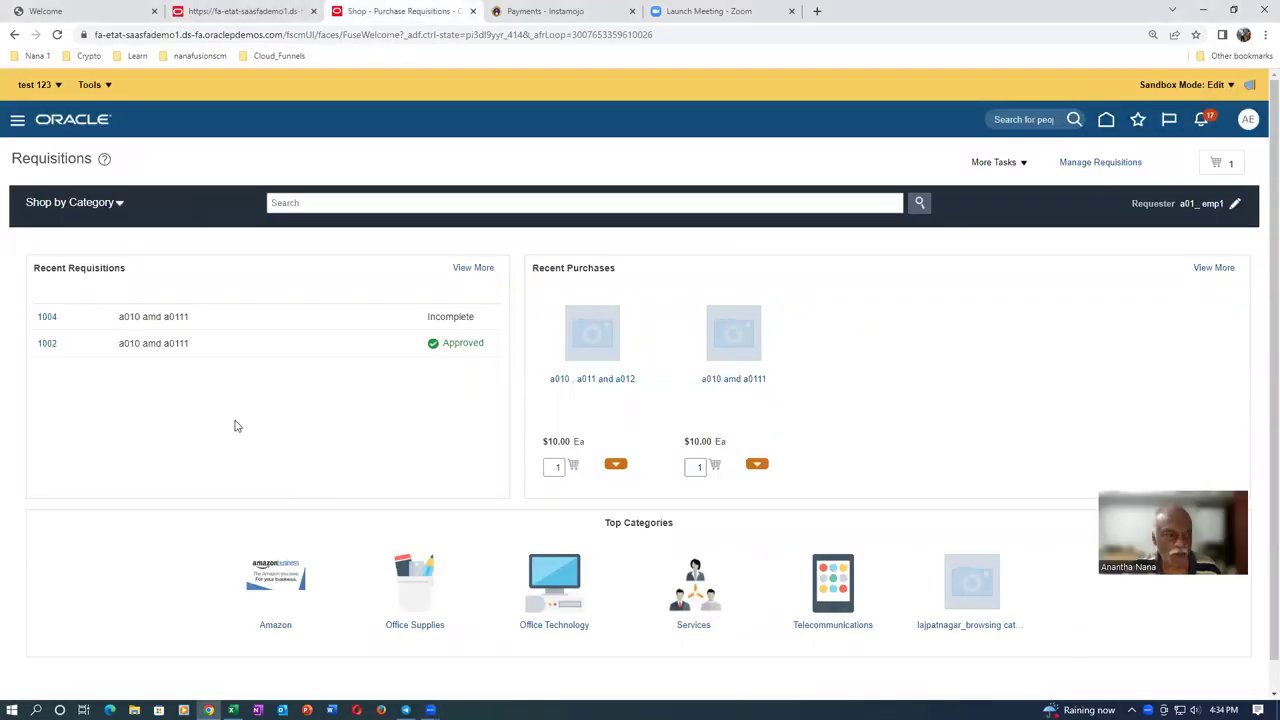
pyautogui.click(47, 316)
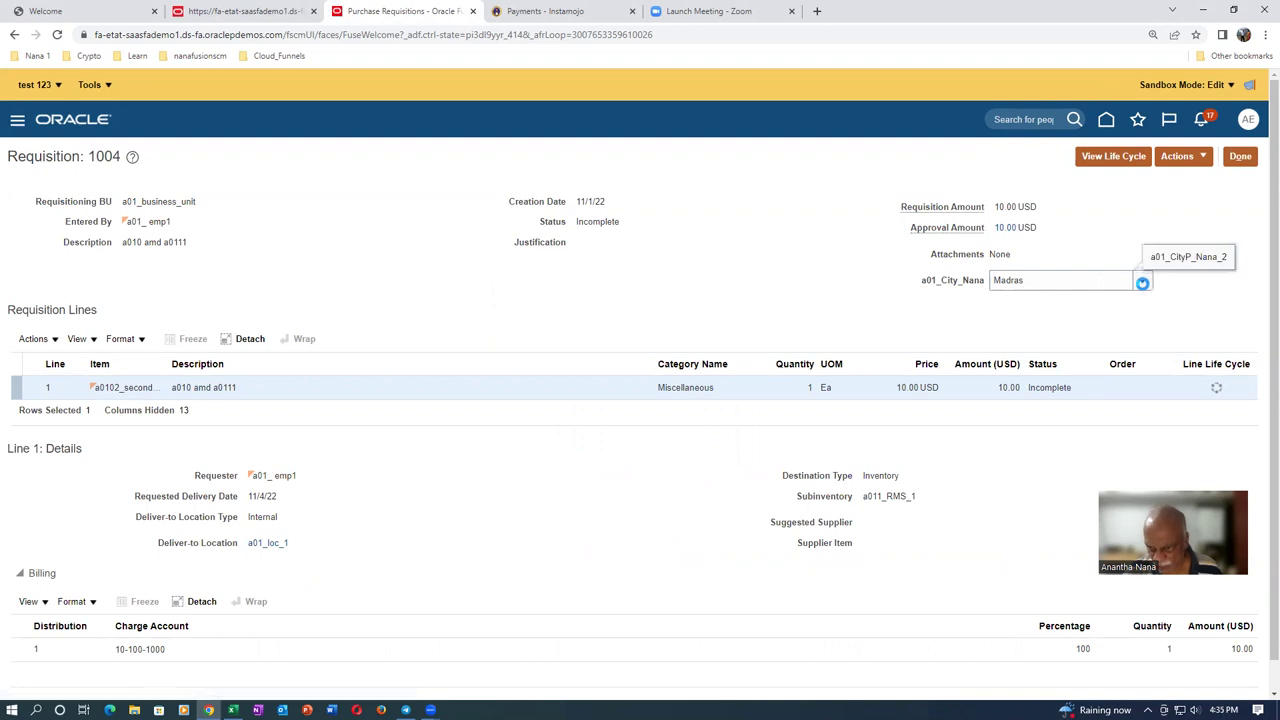
pyautogui.click(1143, 283)
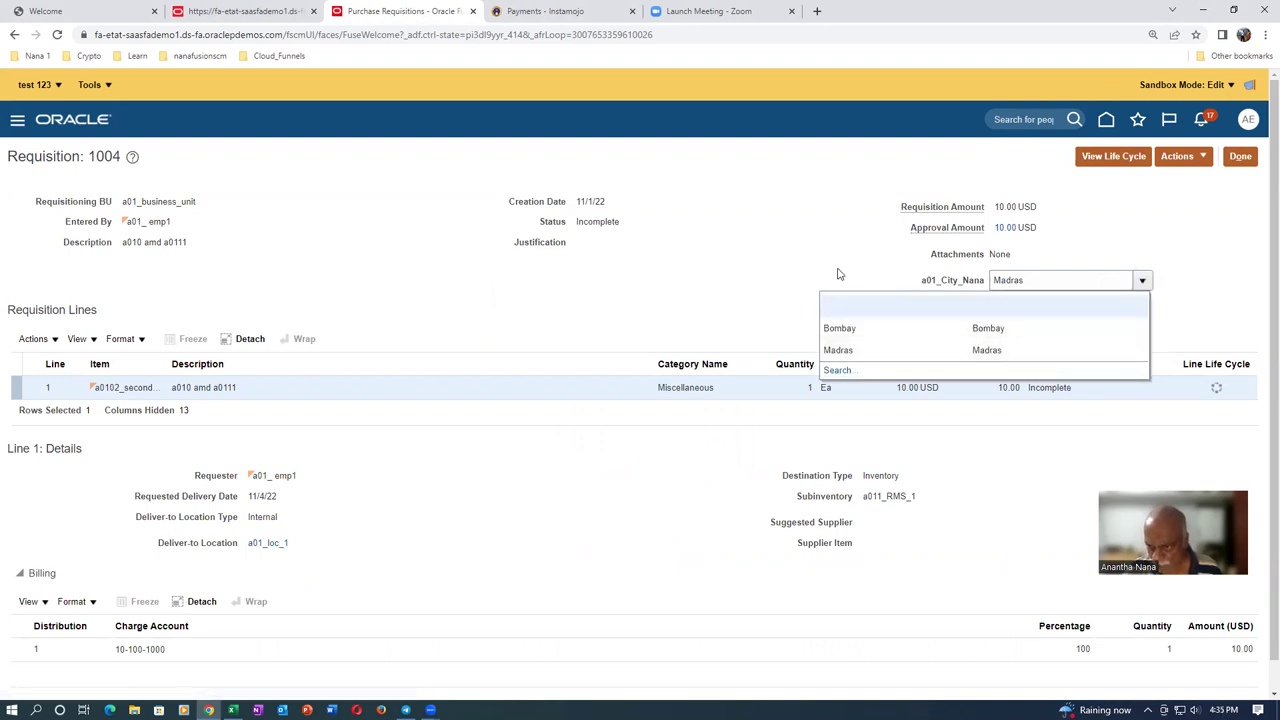
pyautogui.click(1176, 158)
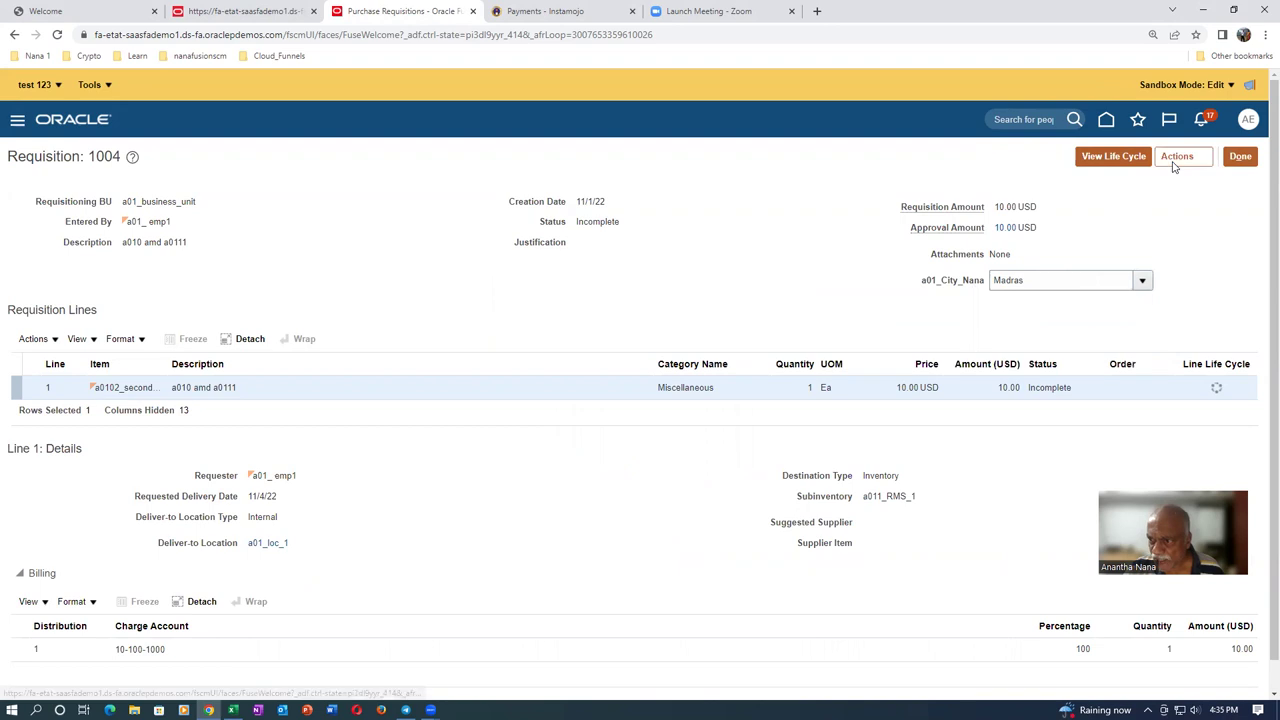
pyautogui.click(1102, 249)
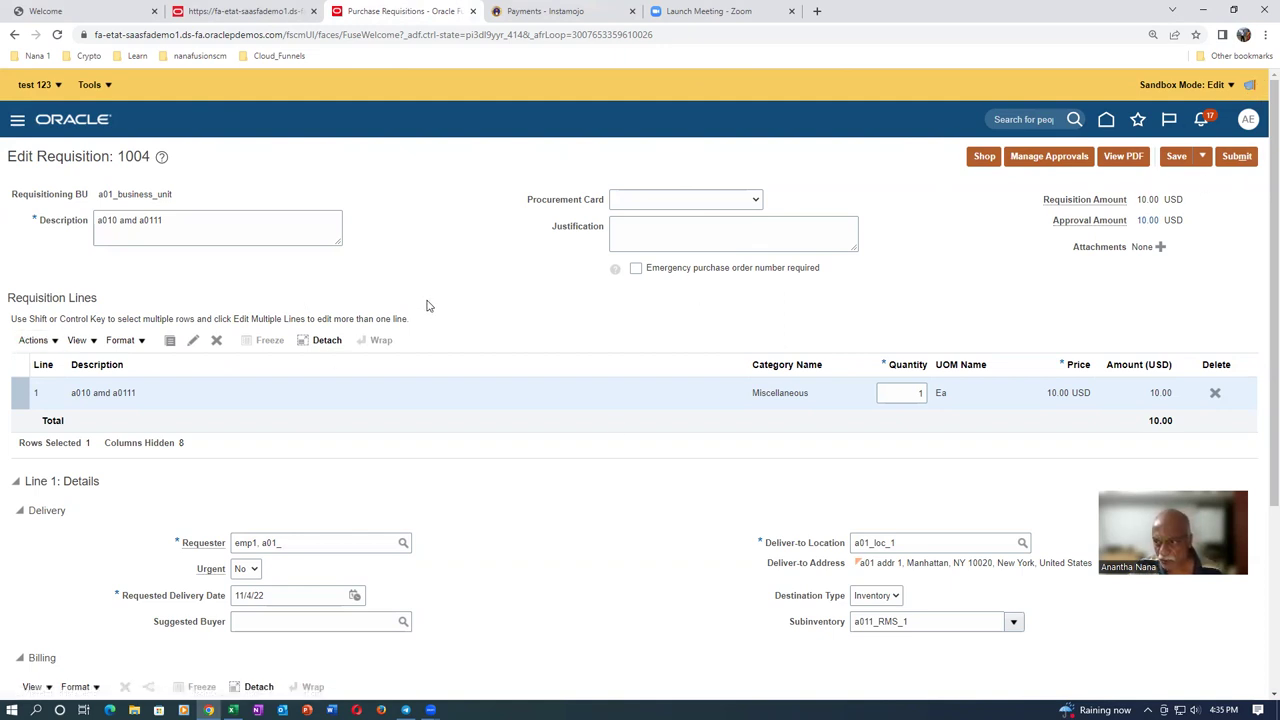
# Start editing the requisition page's user interface and display its component structure in an enlarged pane
pyautogui.click(1248, 120)
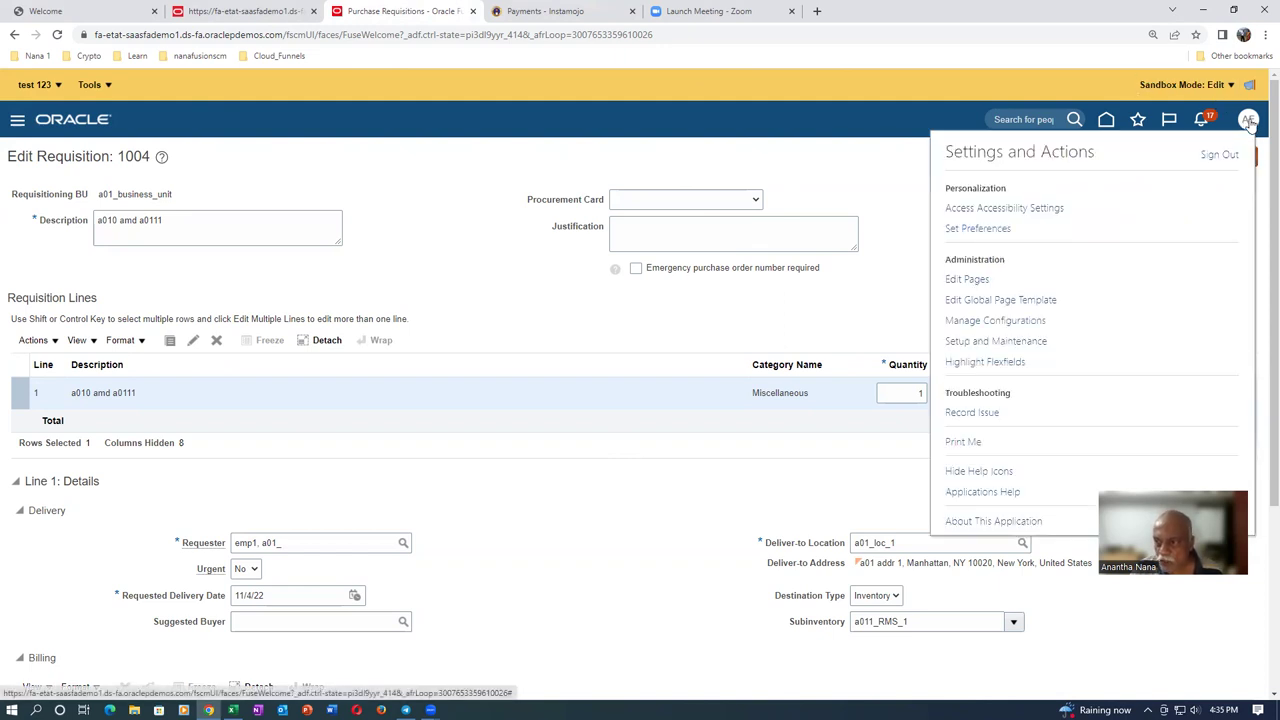
pyautogui.click(968, 281)
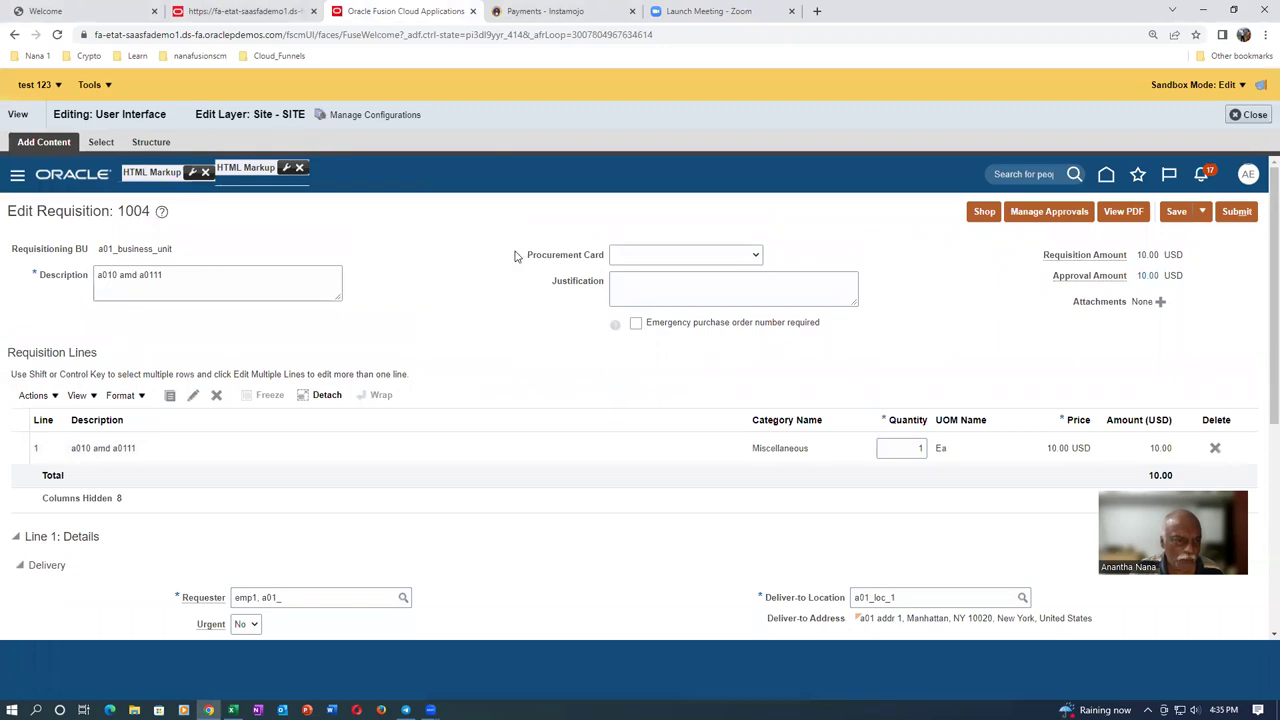
pyautogui.click(18, 117)
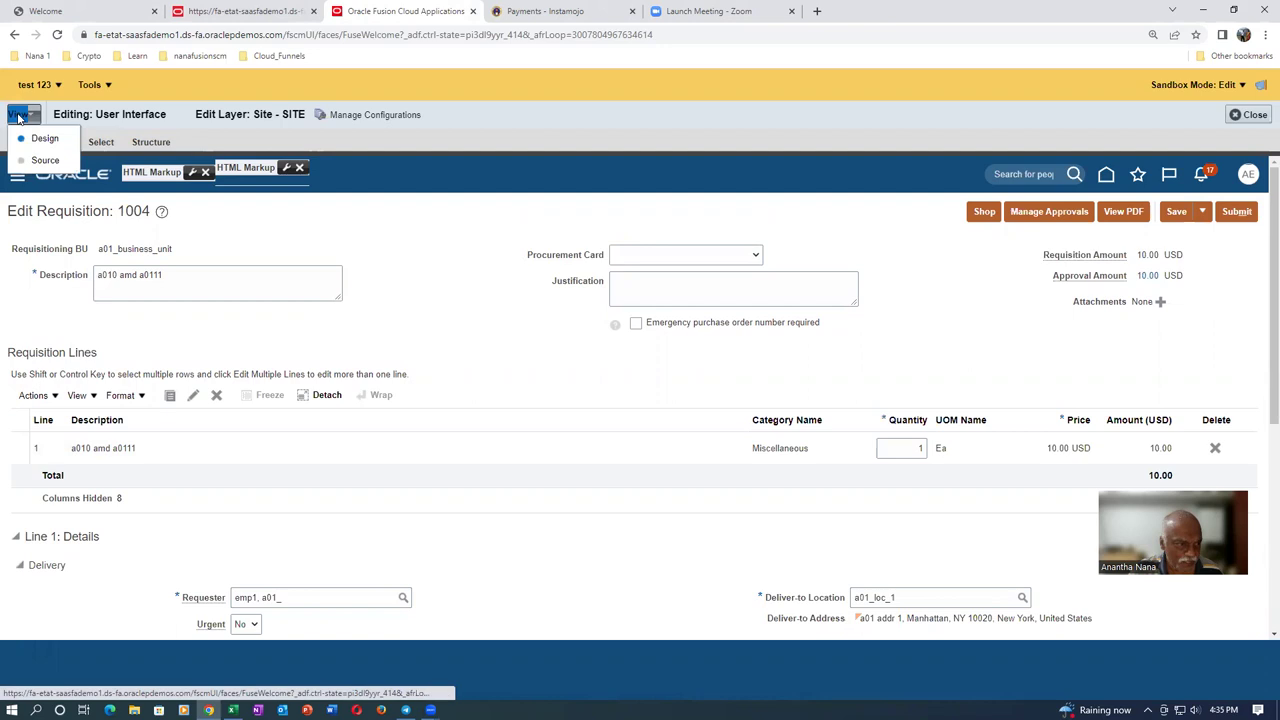
pyautogui.click(427, 222)
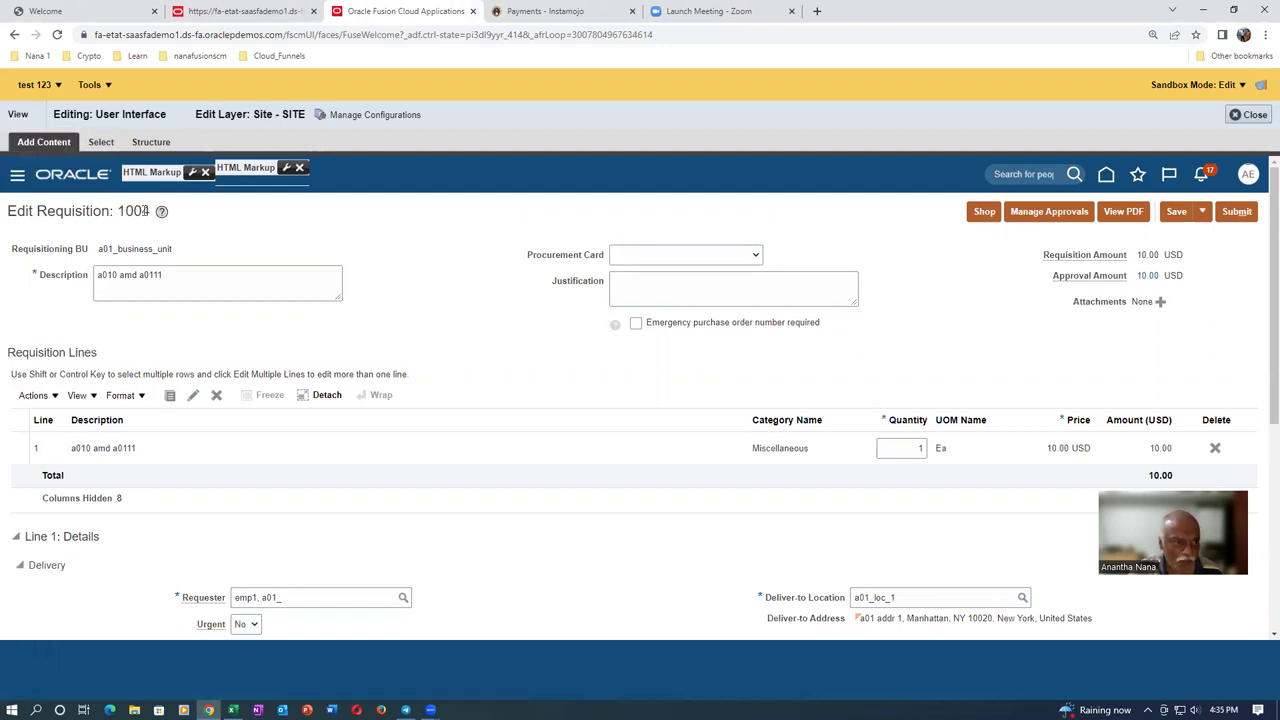
pyautogui.click(150, 144)
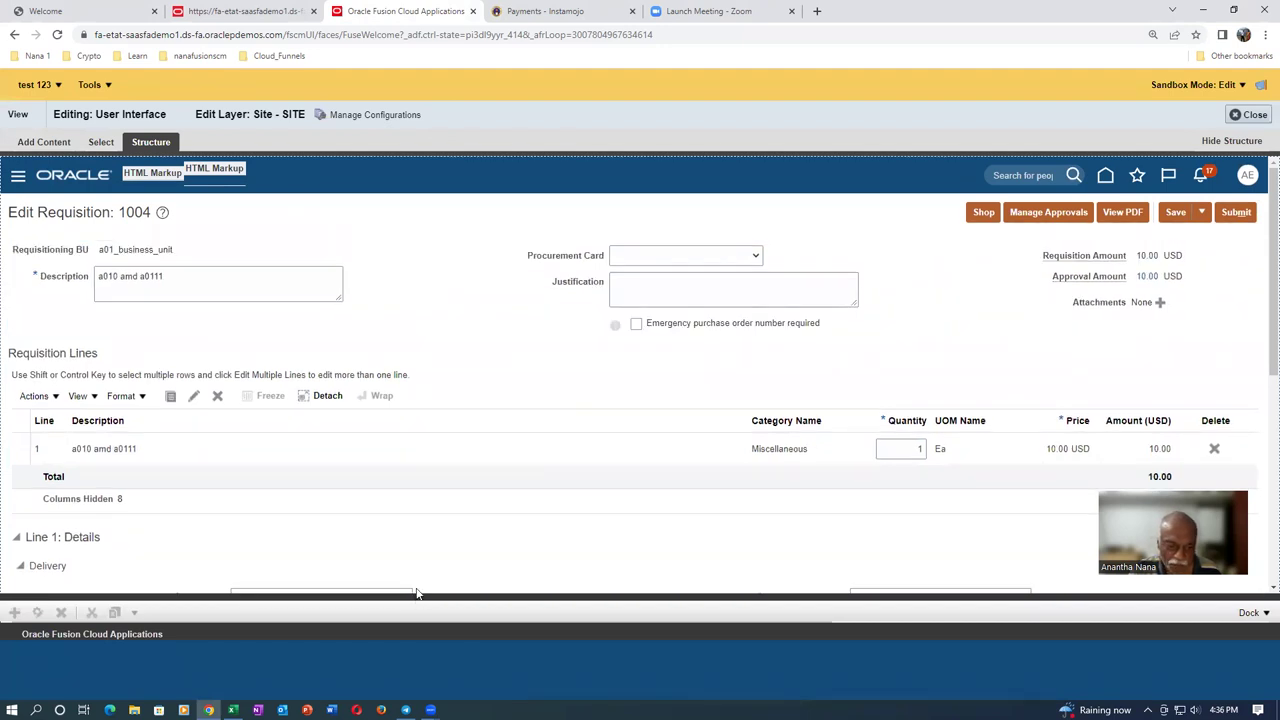
pyautogui.moveTo(418, 597); pyautogui.dragTo(463, 411)
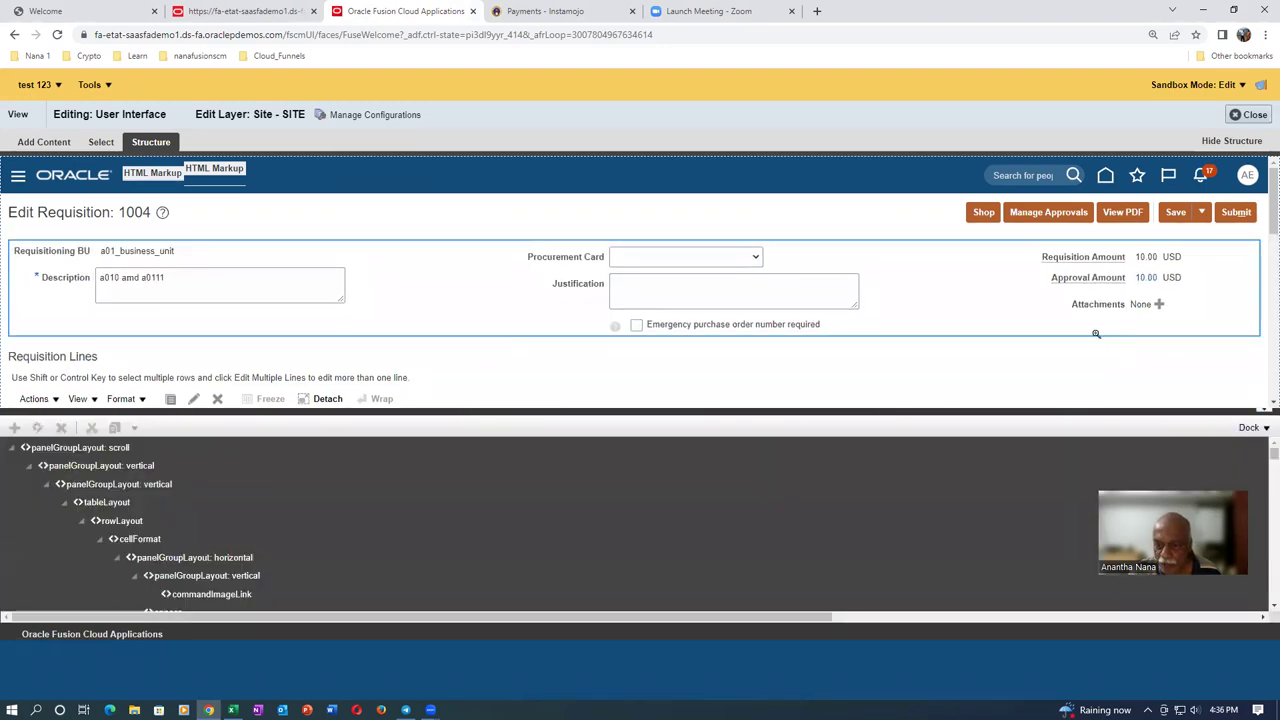
# Select the requisition header area for shared component editing and open the properties of the descriptiveFlexfield below Overriding Approver
pyautogui.click(1045, 320)
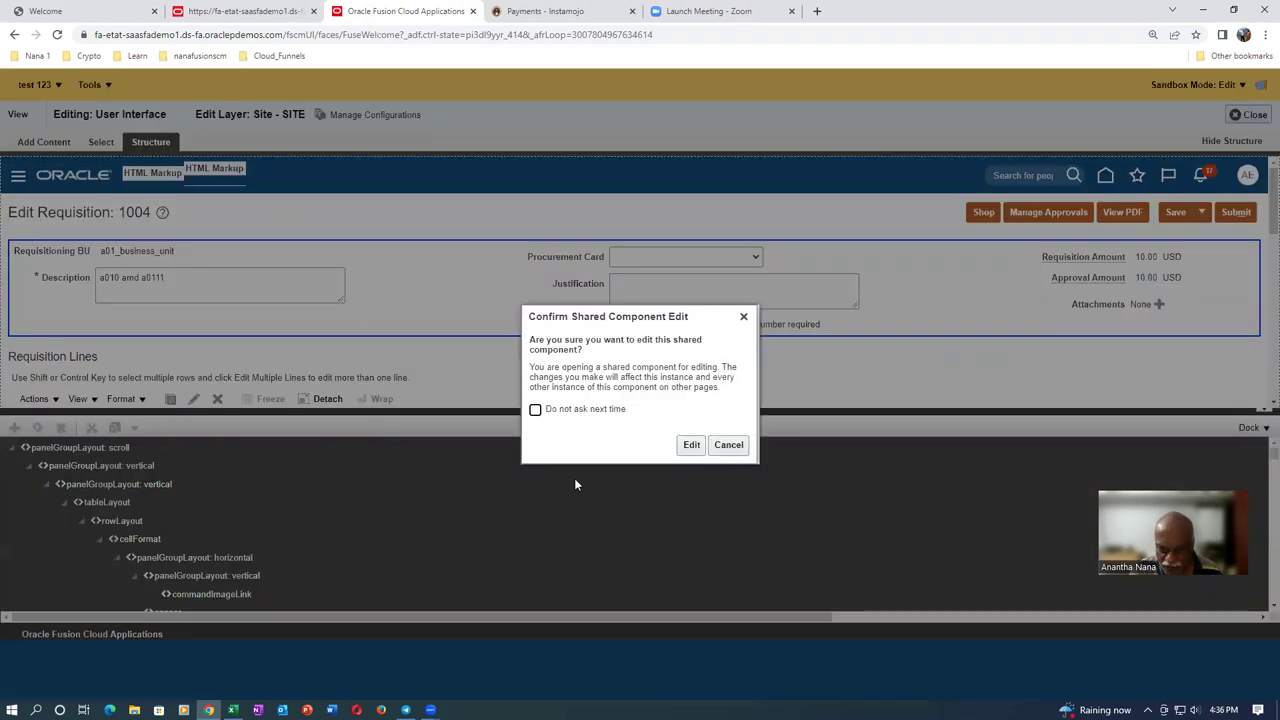
pyautogui.click(691, 445)
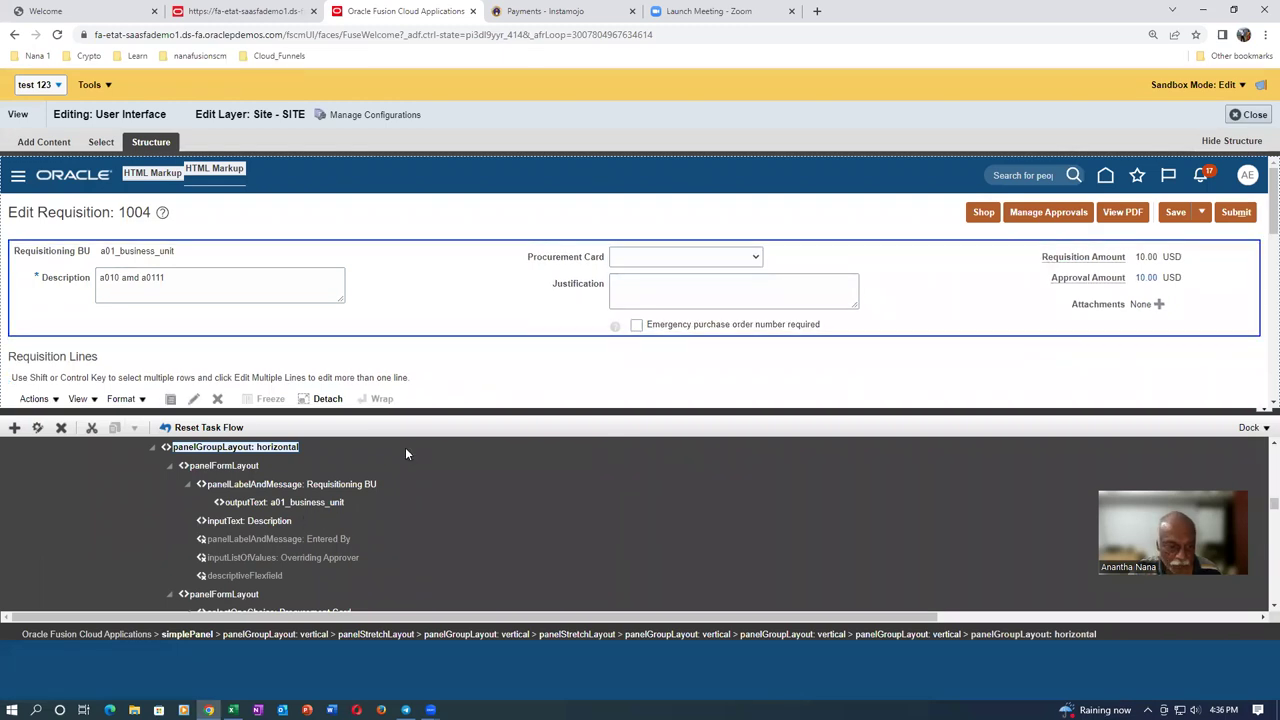
pyautogui.scroll(-1, 296, 465)
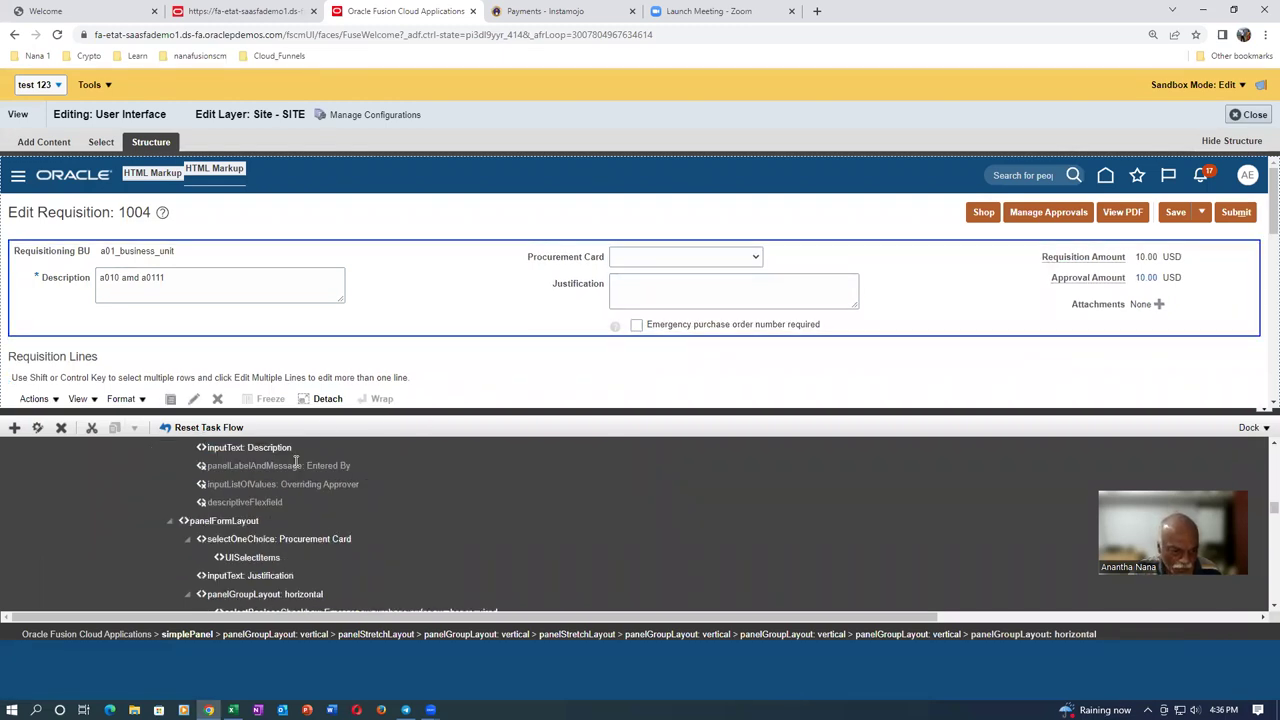
pyautogui.click(250, 503)
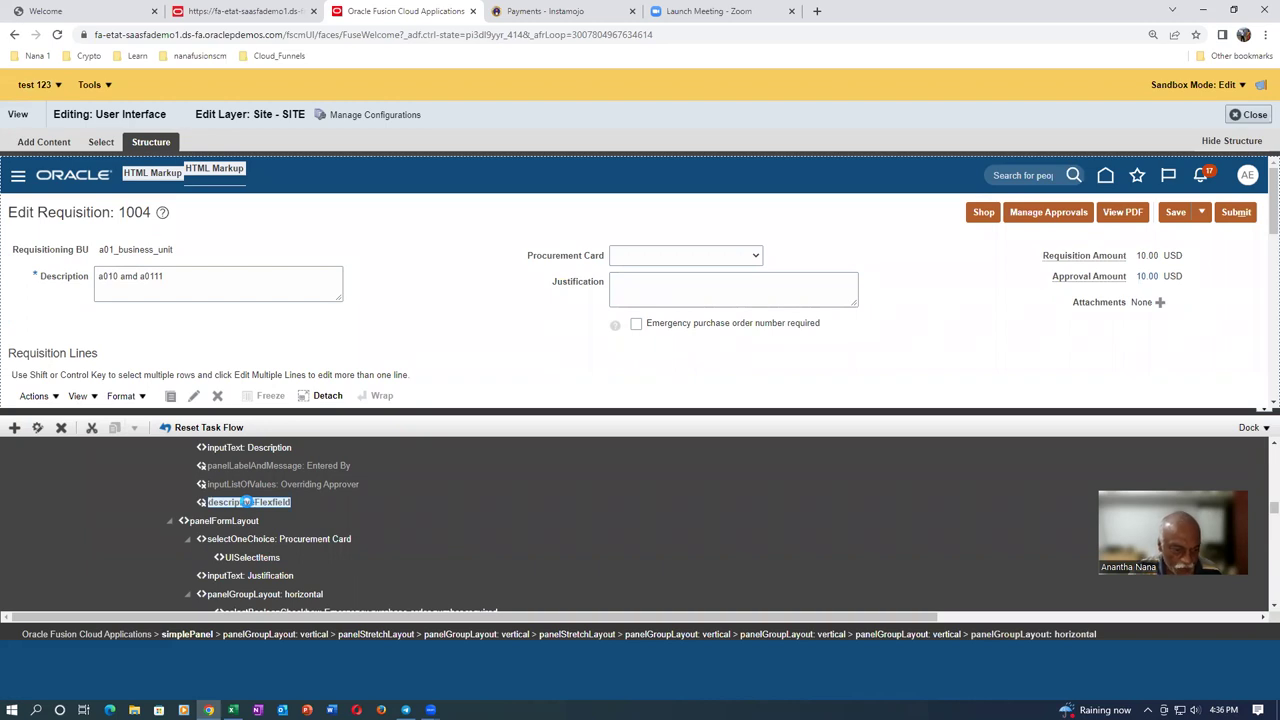
pyautogui.click(37, 428)
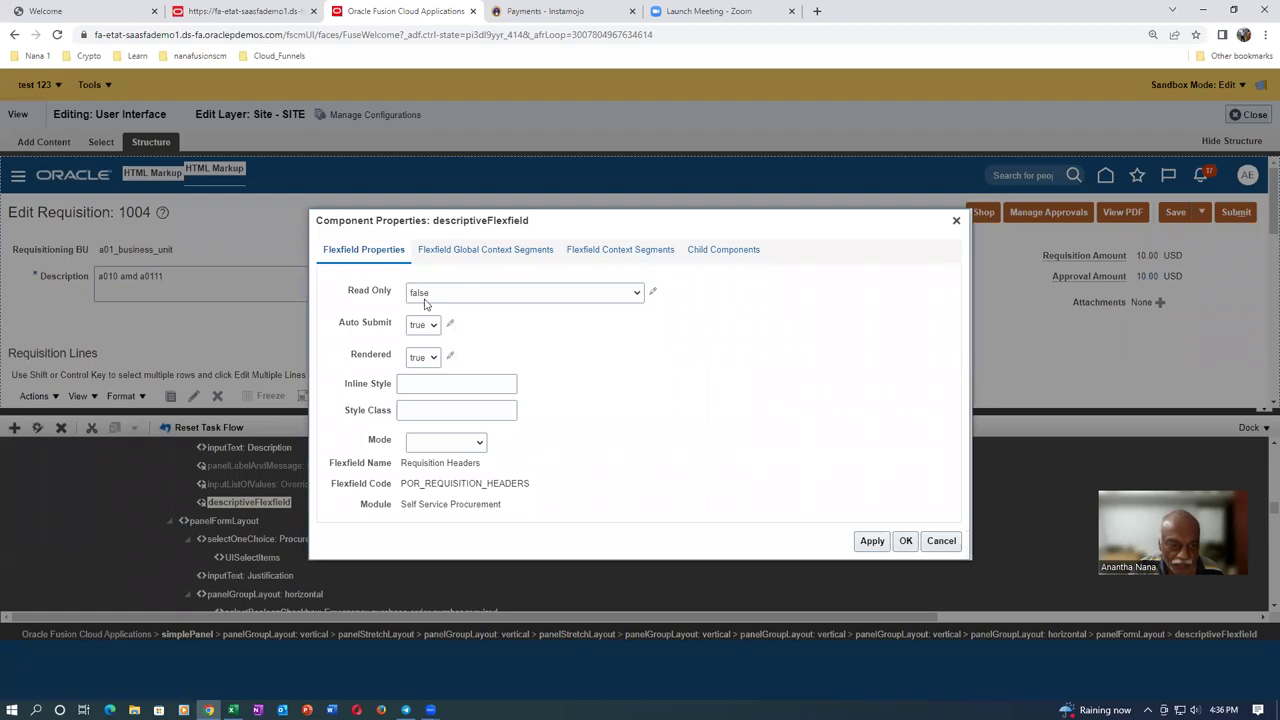
# Examine the flexfield's Read Only, Inline Style, Style Class and Mode properties, leaving Read Only at false
pyautogui.click(469, 299)
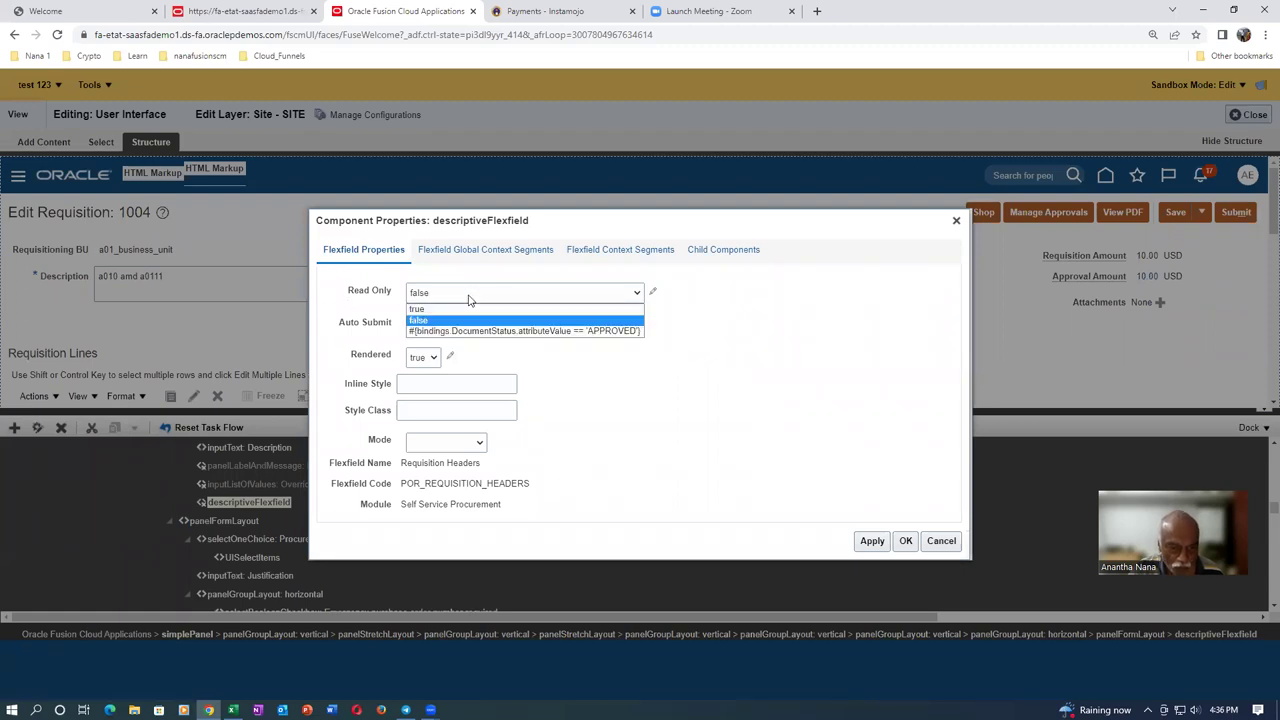
pyautogui.click(473, 331)
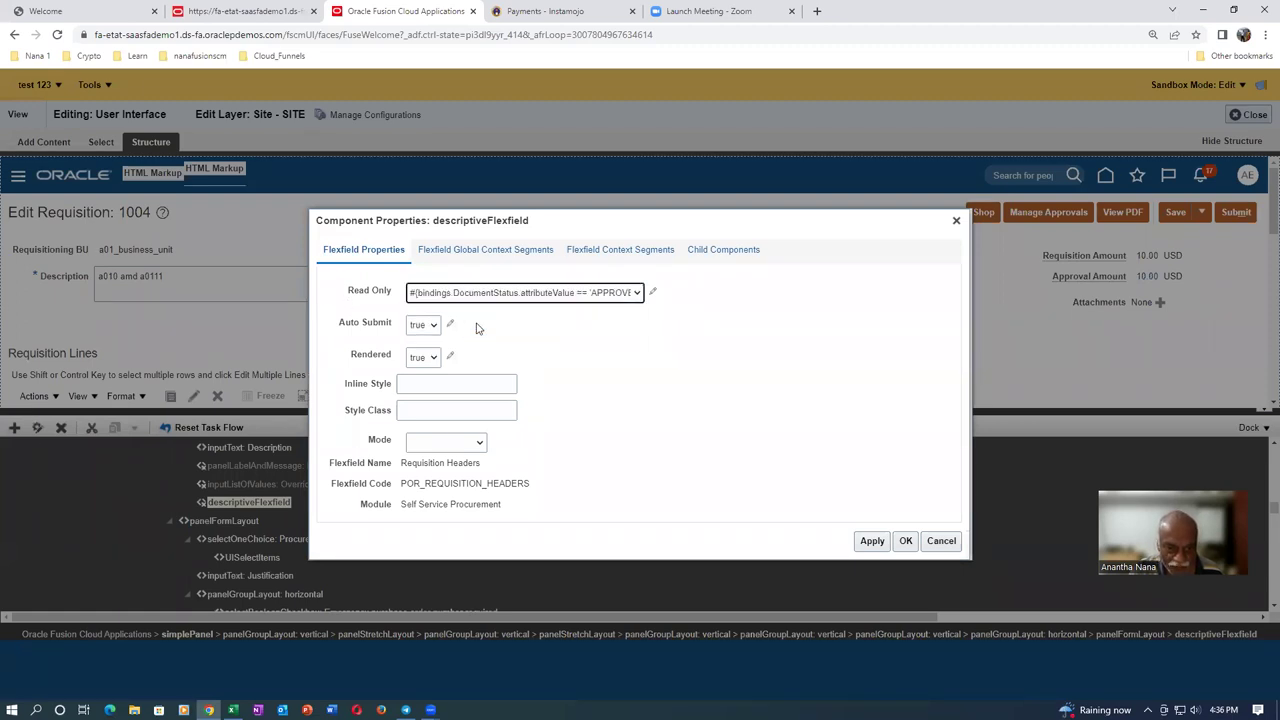
pyautogui.click(636, 293)
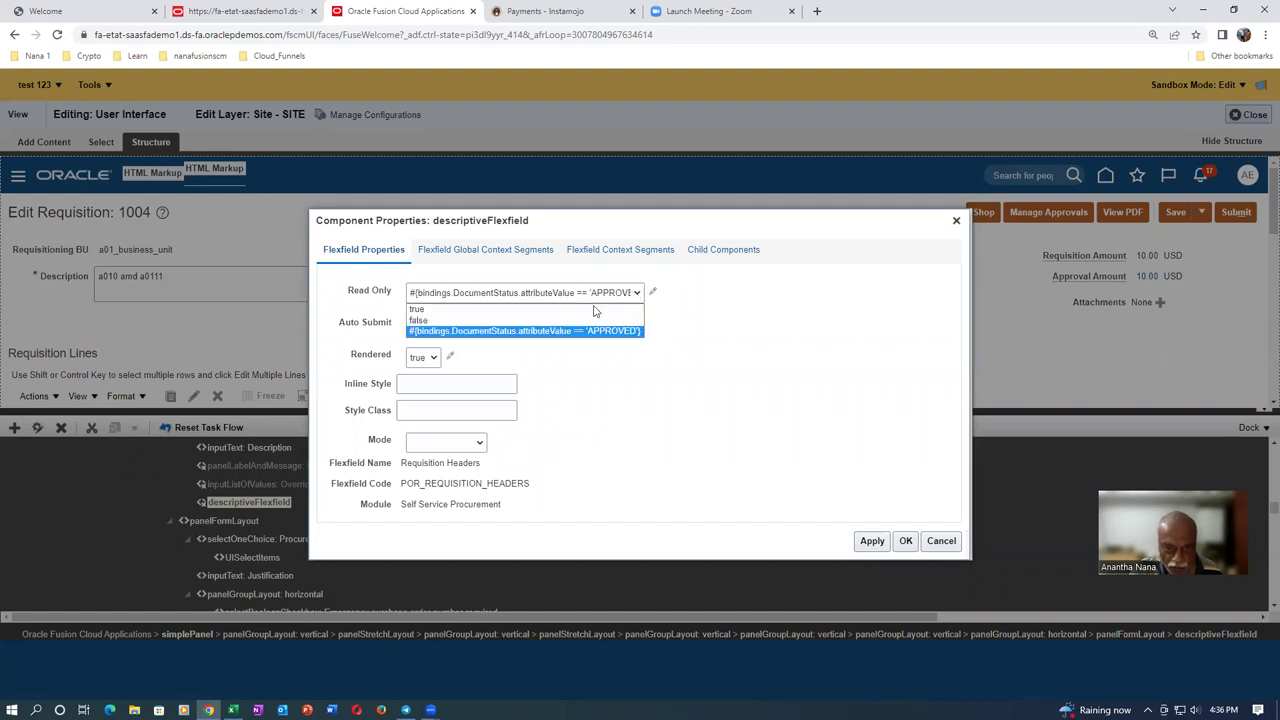
pyautogui.click(415, 320)
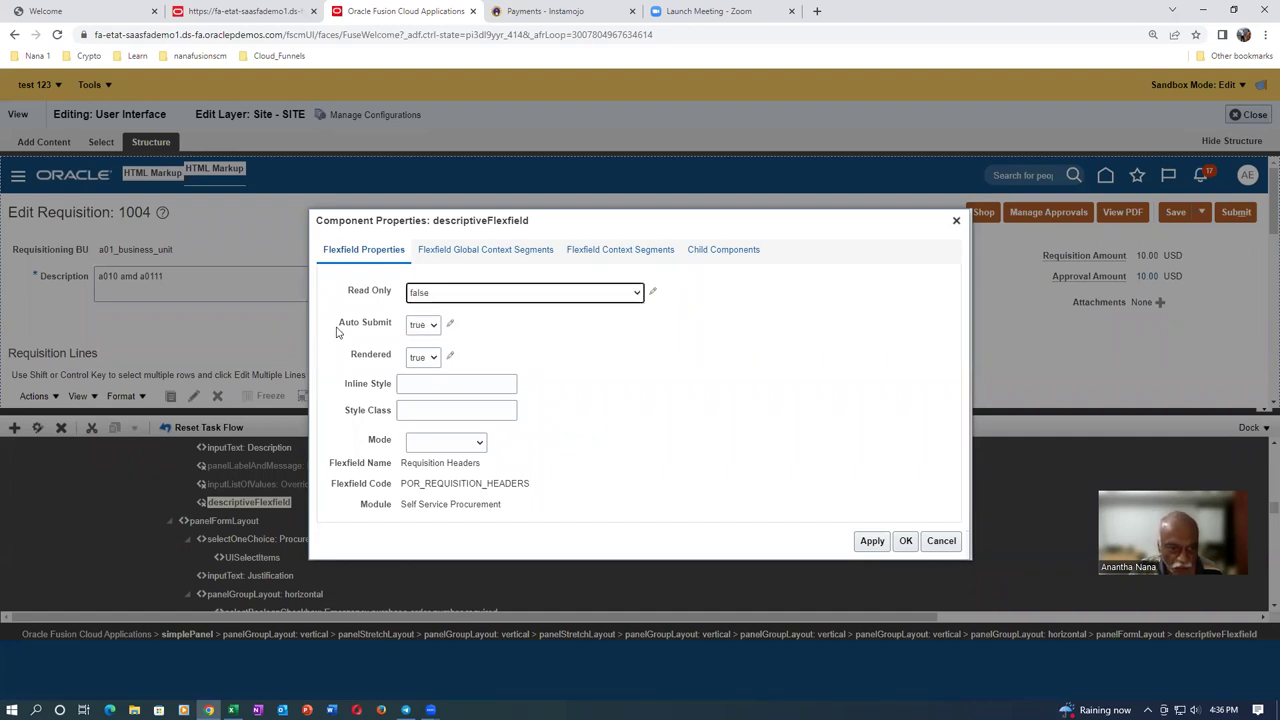
pyautogui.click(410, 383)
pyautogui.click(412, 412)
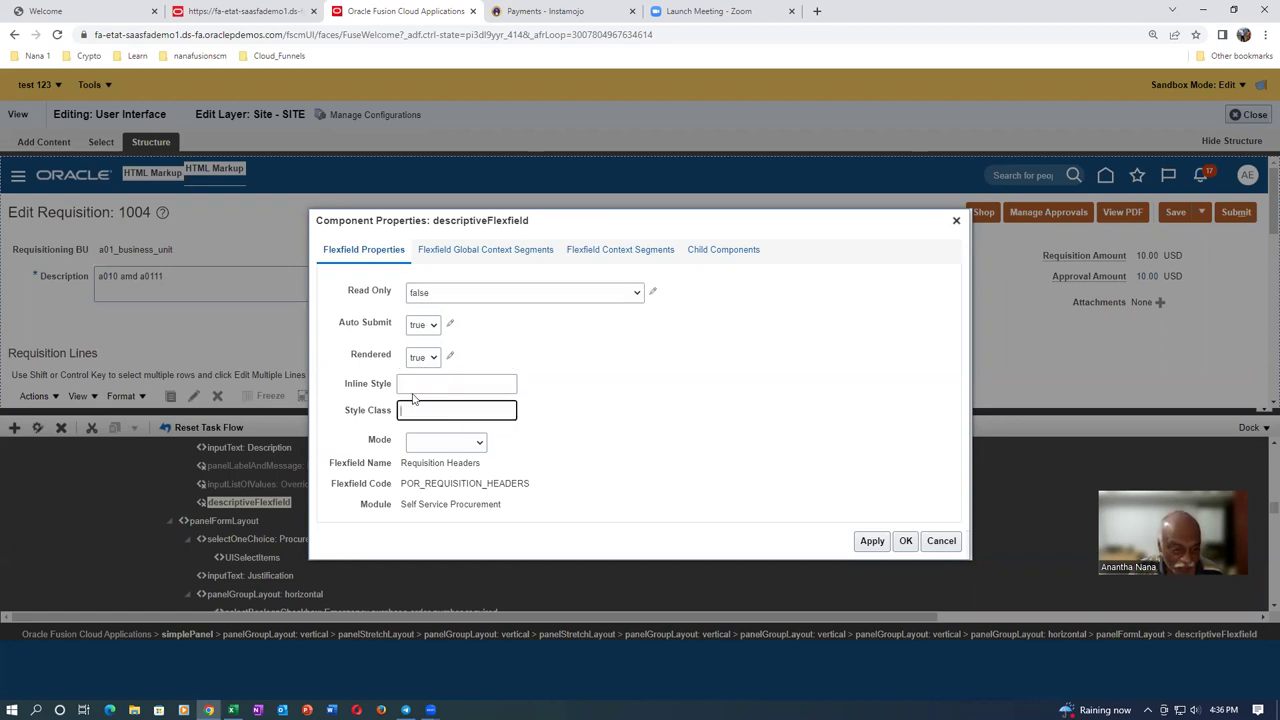
pyautogui.click(416, 383)
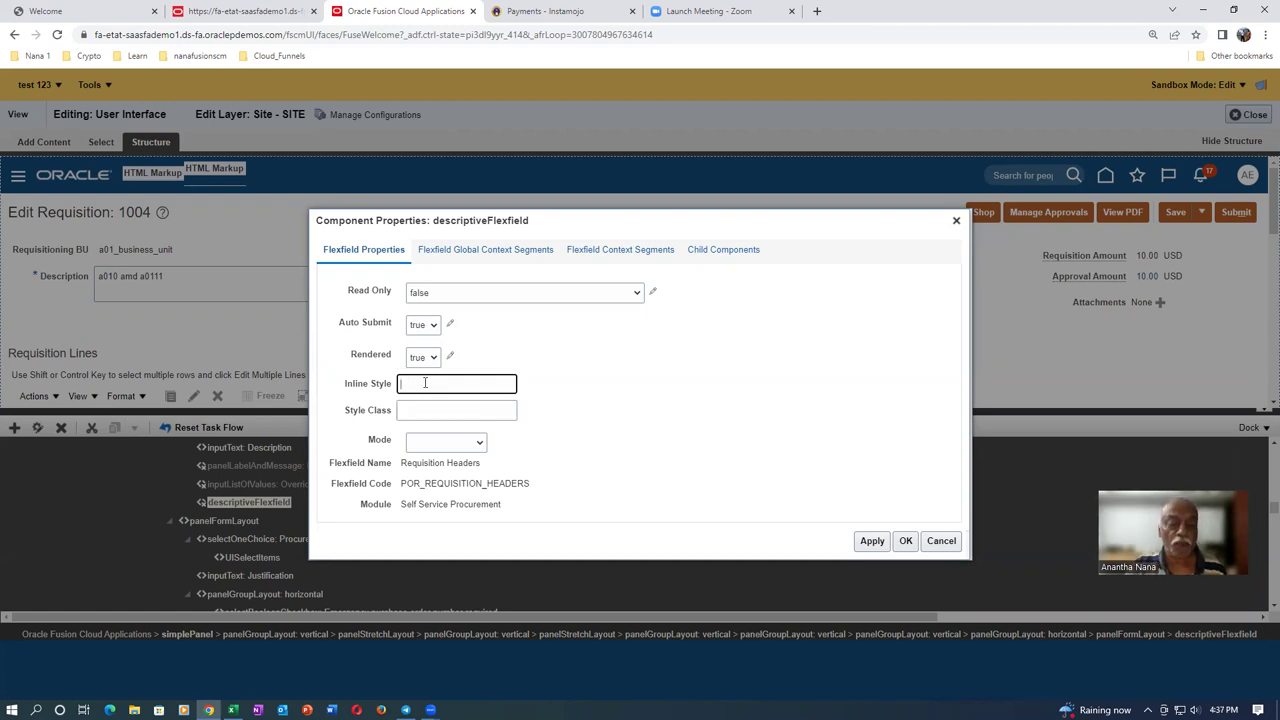
pyautogui.click(447, 447)
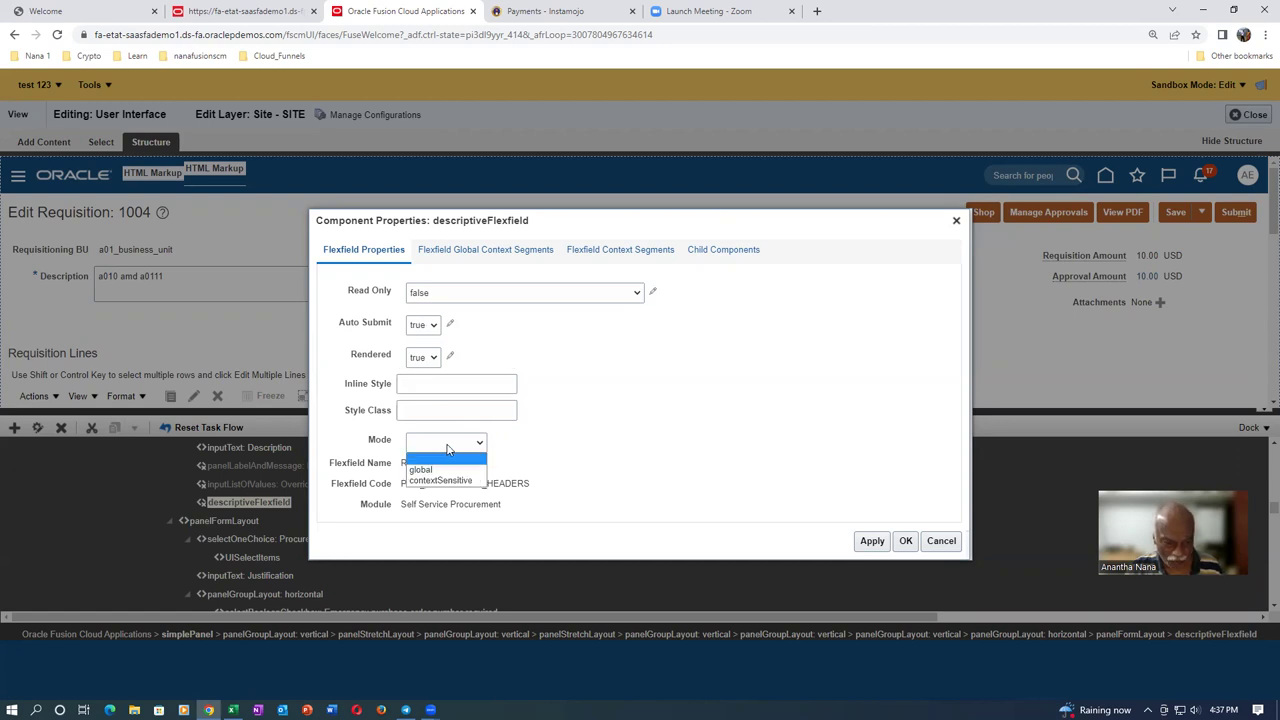
pyautogui.click(447, 449)
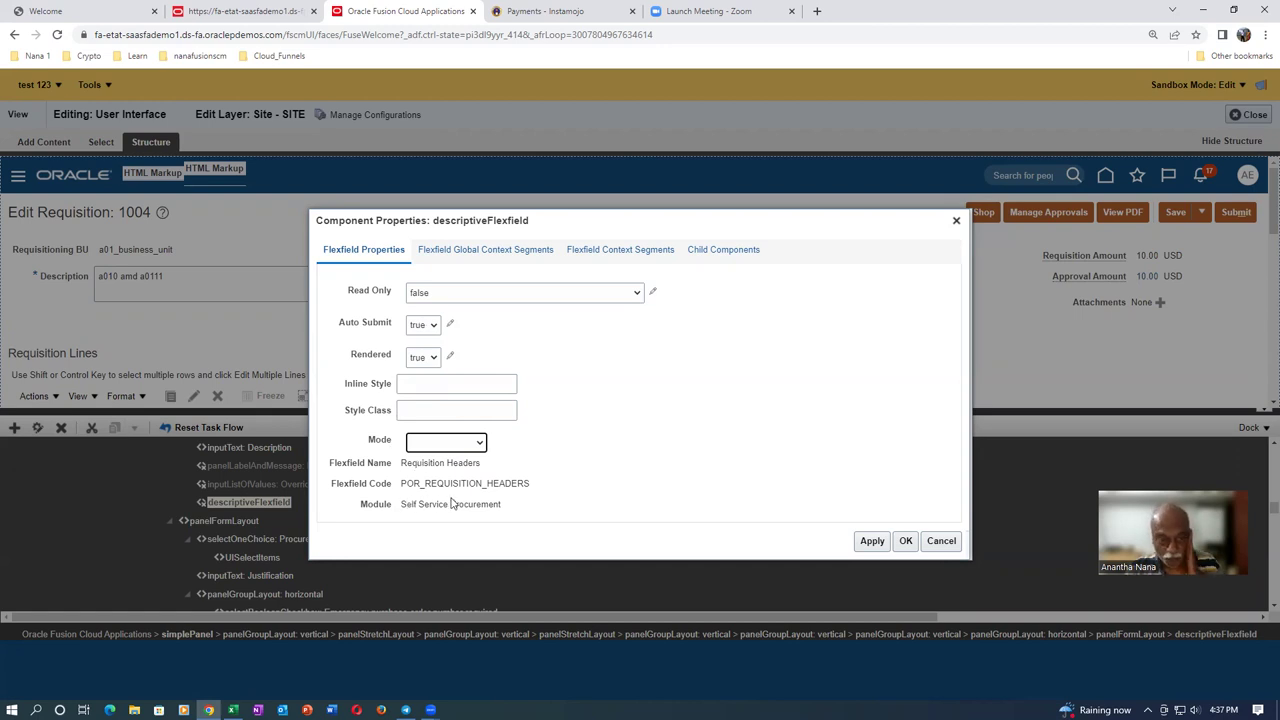
# For the global context segment a01_City, set the label to a01_City_Nana and the short description to "Short desc"
pyautogui.click(467, 253)
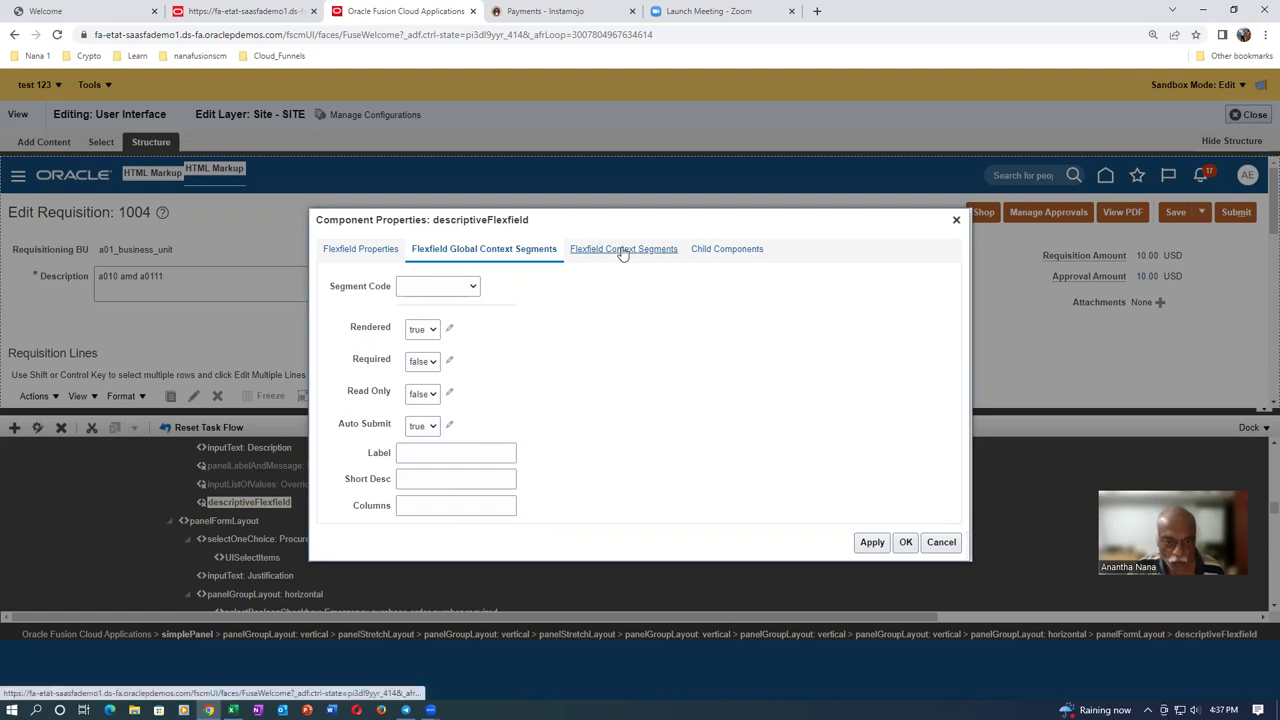
pyautogui.click(428, 288)
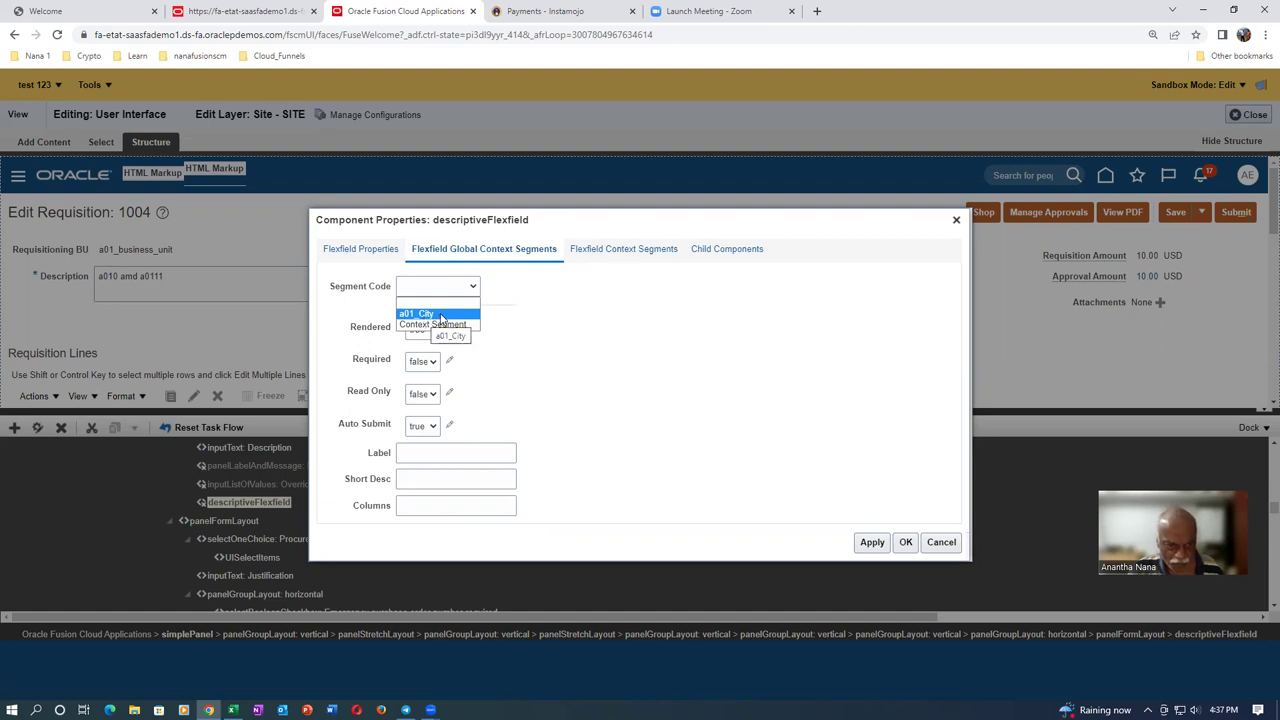
pyautogui.click(424, 315)
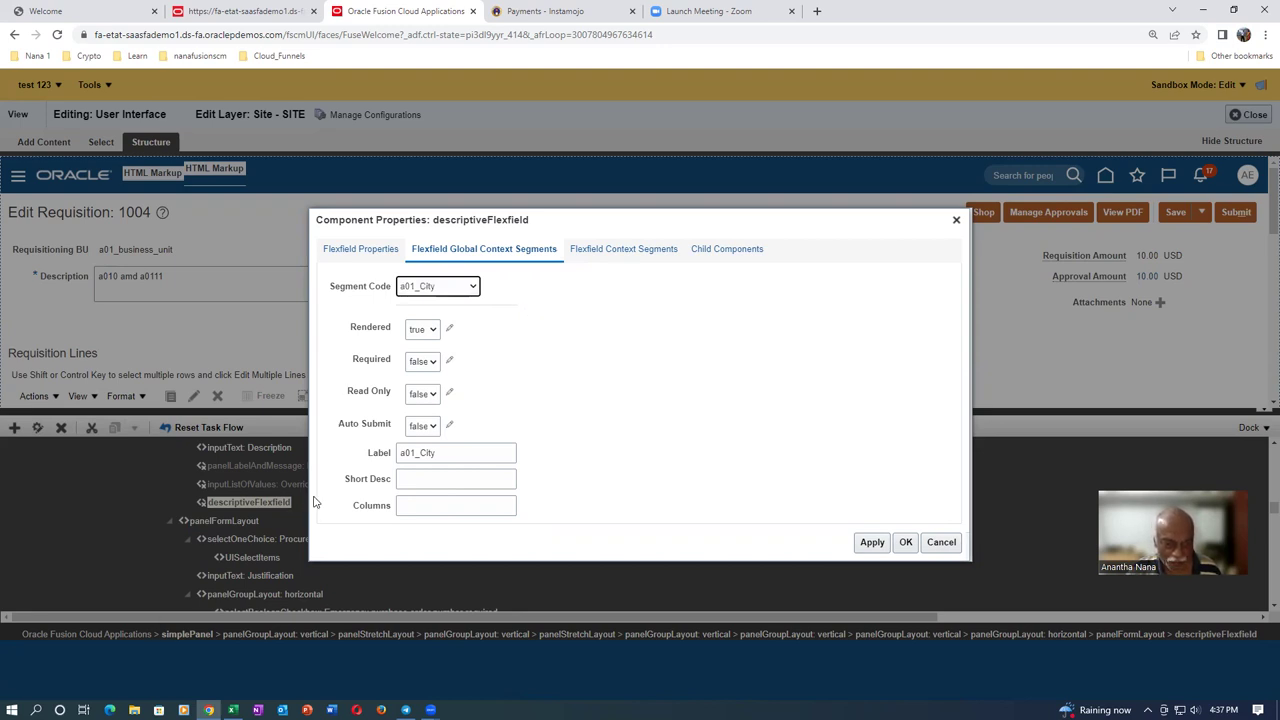
pyautogui.click(459, 456)
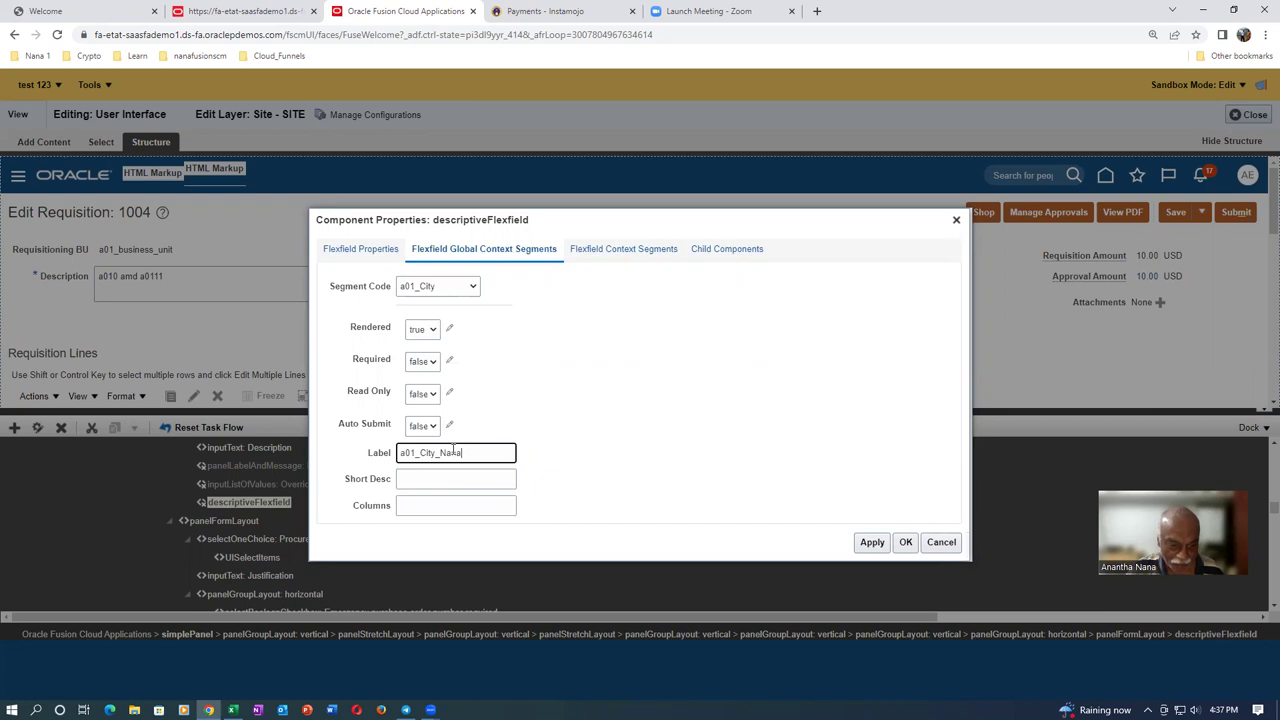
pyautogui.click(434, 477)
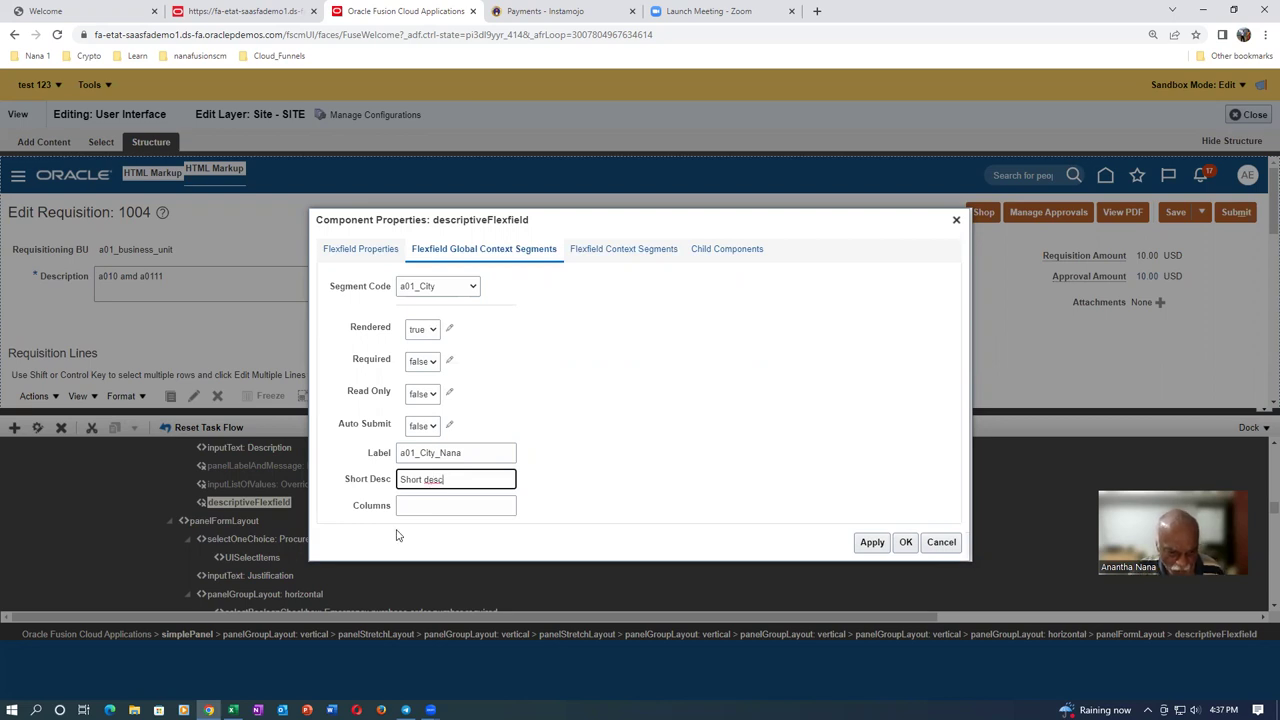
pyautogui.click(418, 512)
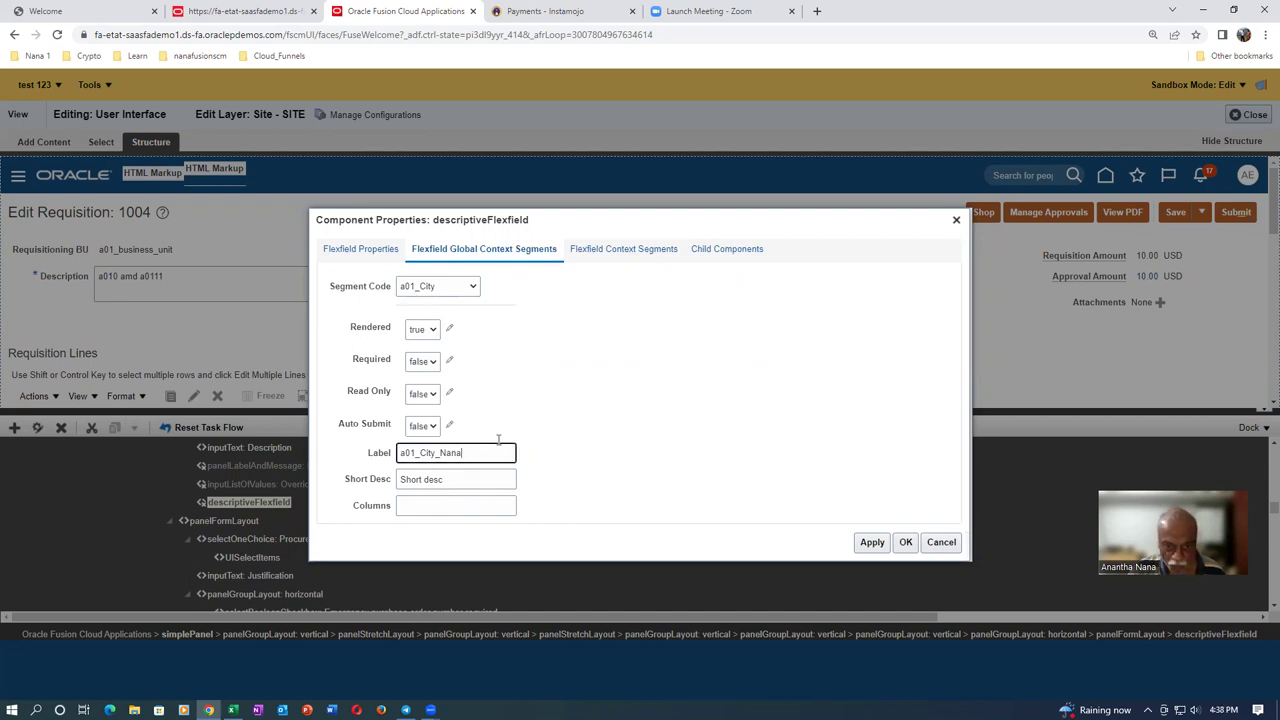
# Review the flexfield's context segments, child components and remaining properties, and accept the property changes
pyautogui.click(652, 249)
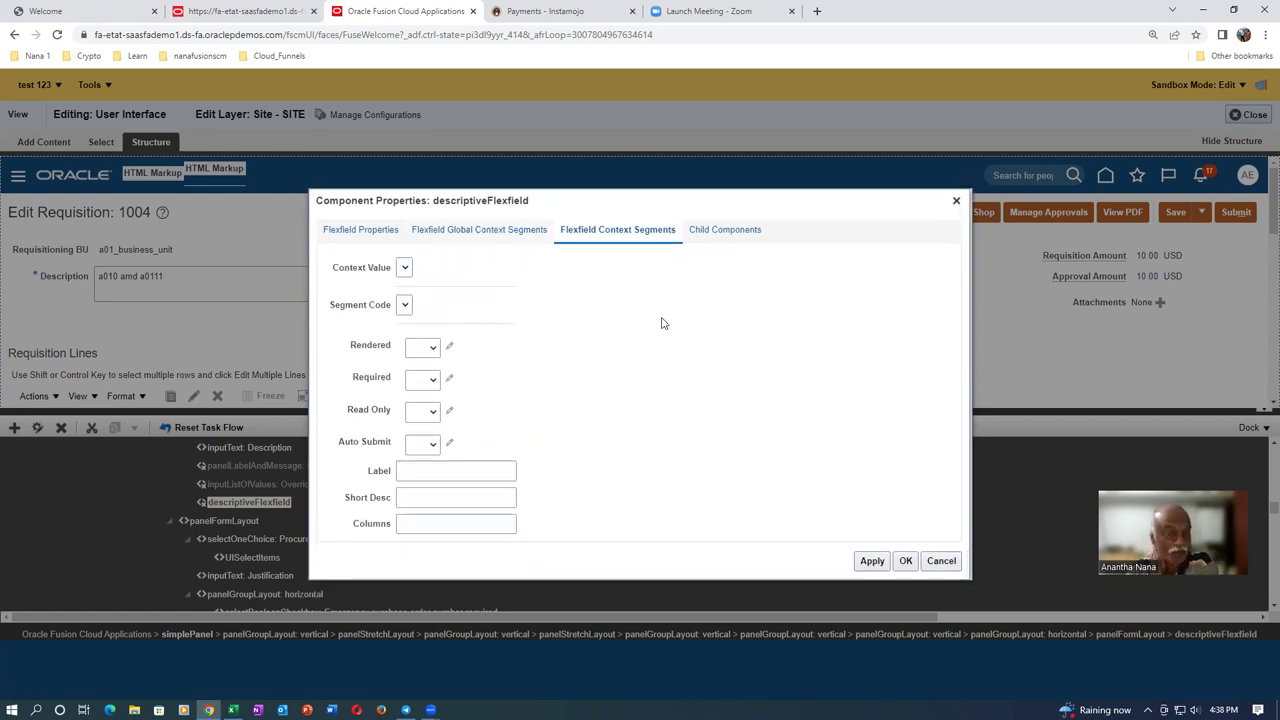
pyautogui.click(736, 232)
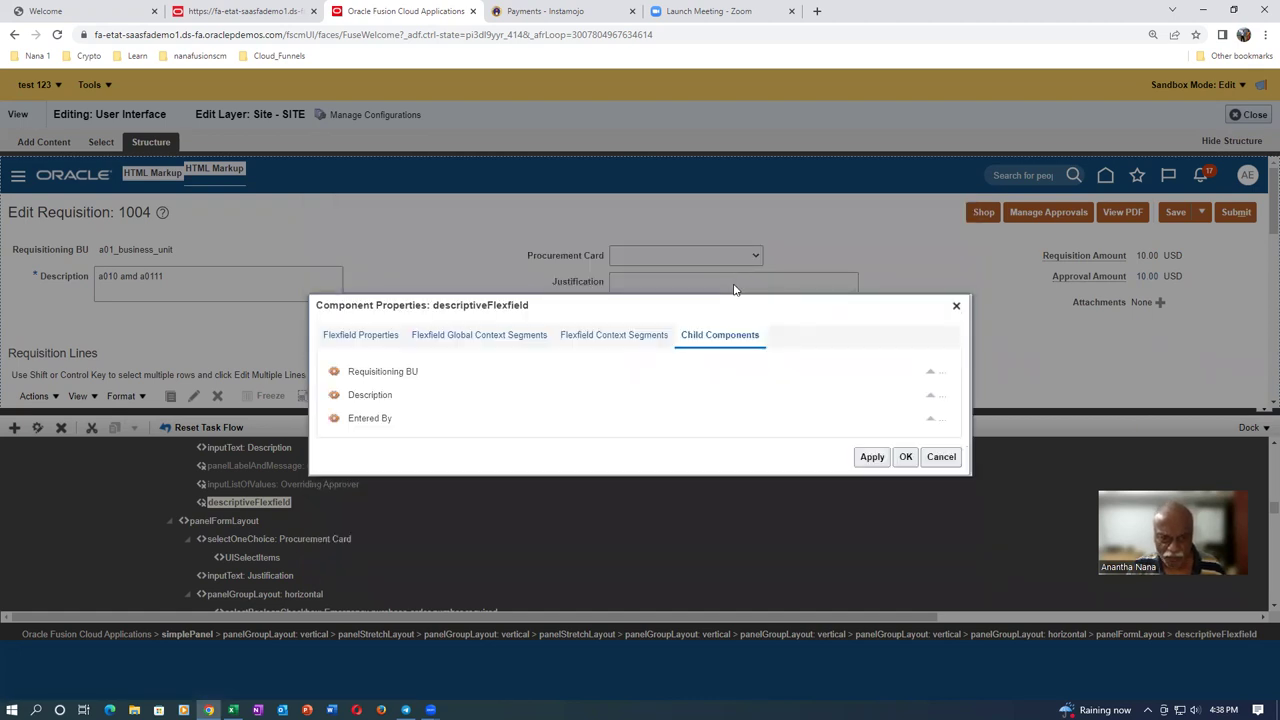
pyautogui.click(334, 337)
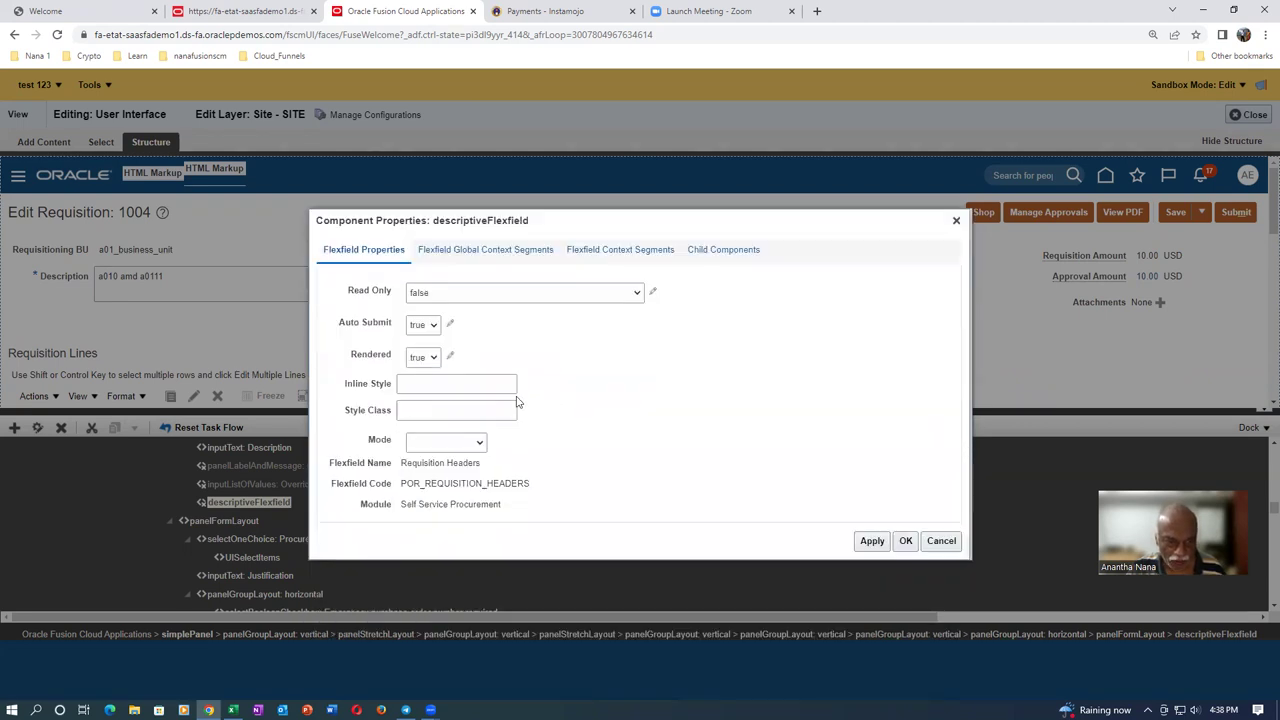
pyautogui.click(451, 254)
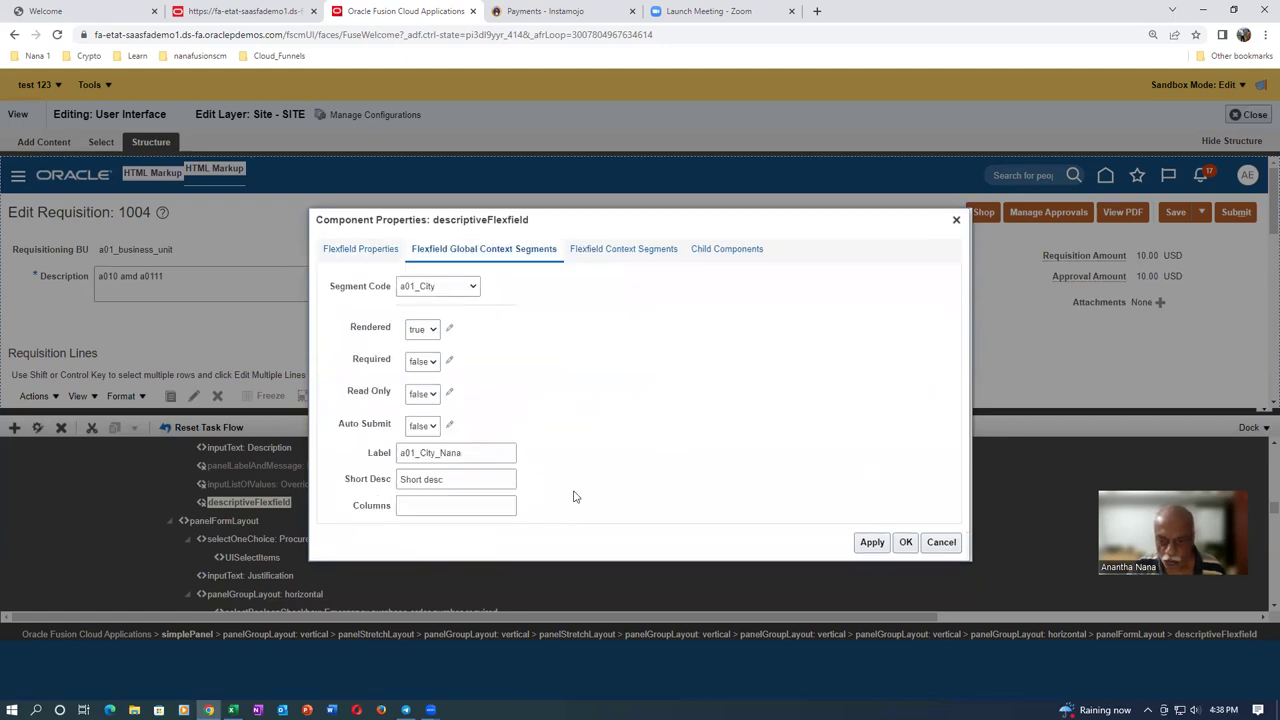
pyautogui.click(905, 542)
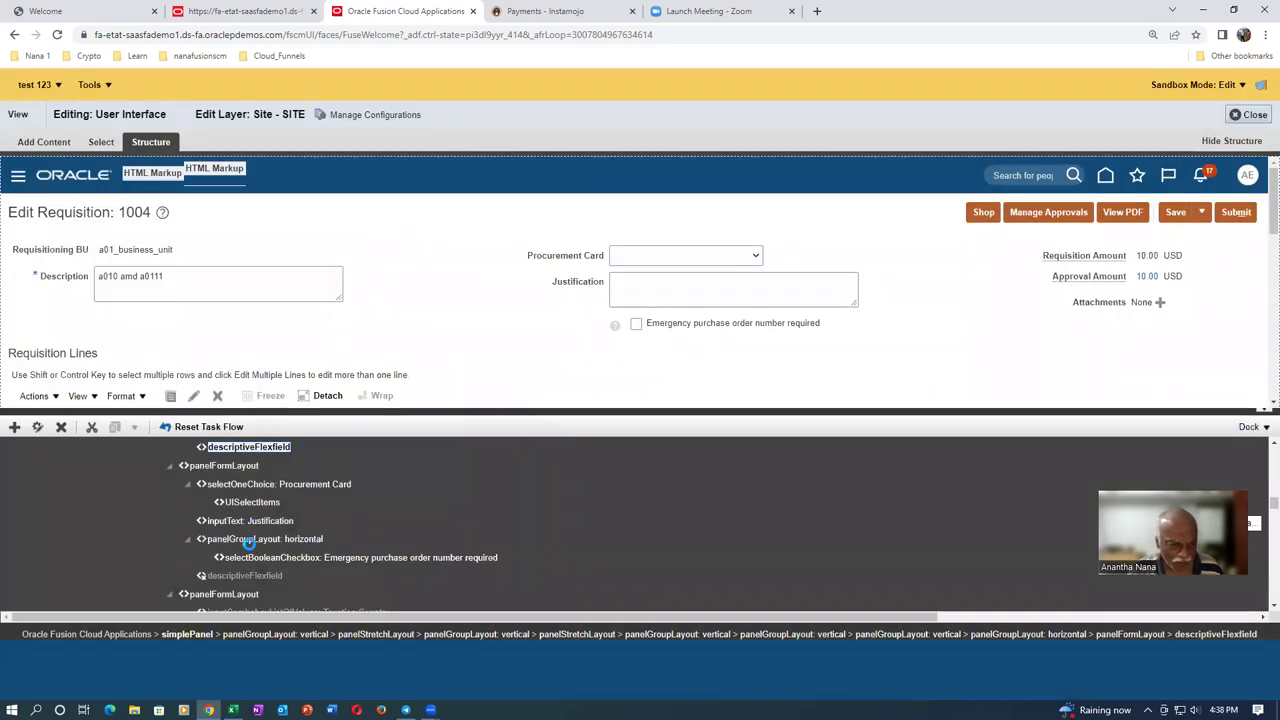
# Select the Procurement Card choice component in the page structure, review the header components above it, and close page editing
pyautogui.click(253, 483)
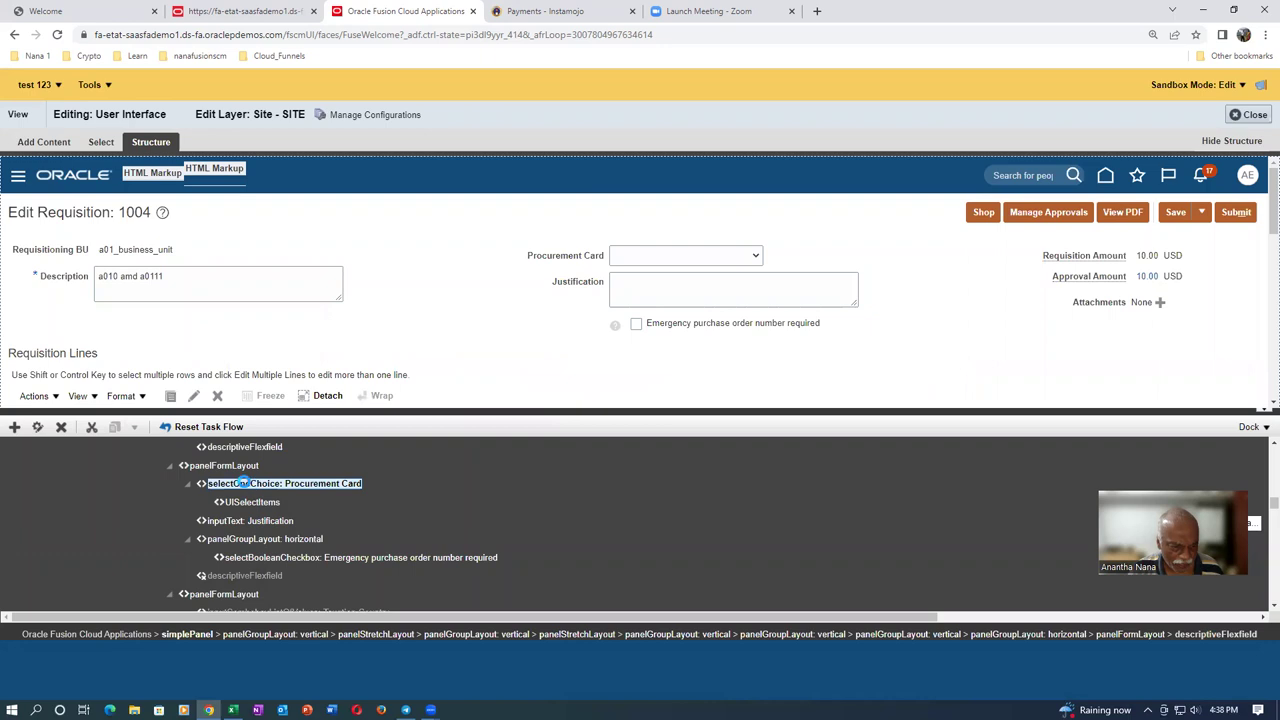
pyautogui.scroll(3, 257, 457)
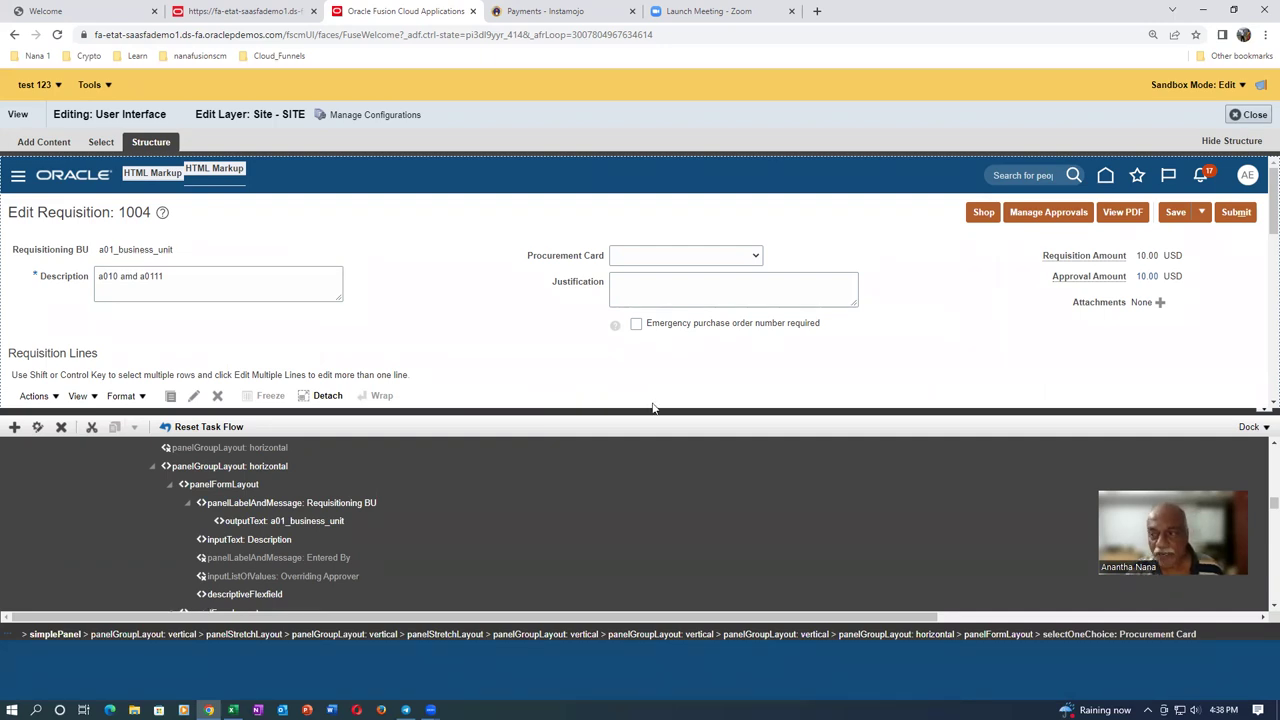
pyautogui.click(1256, 116)
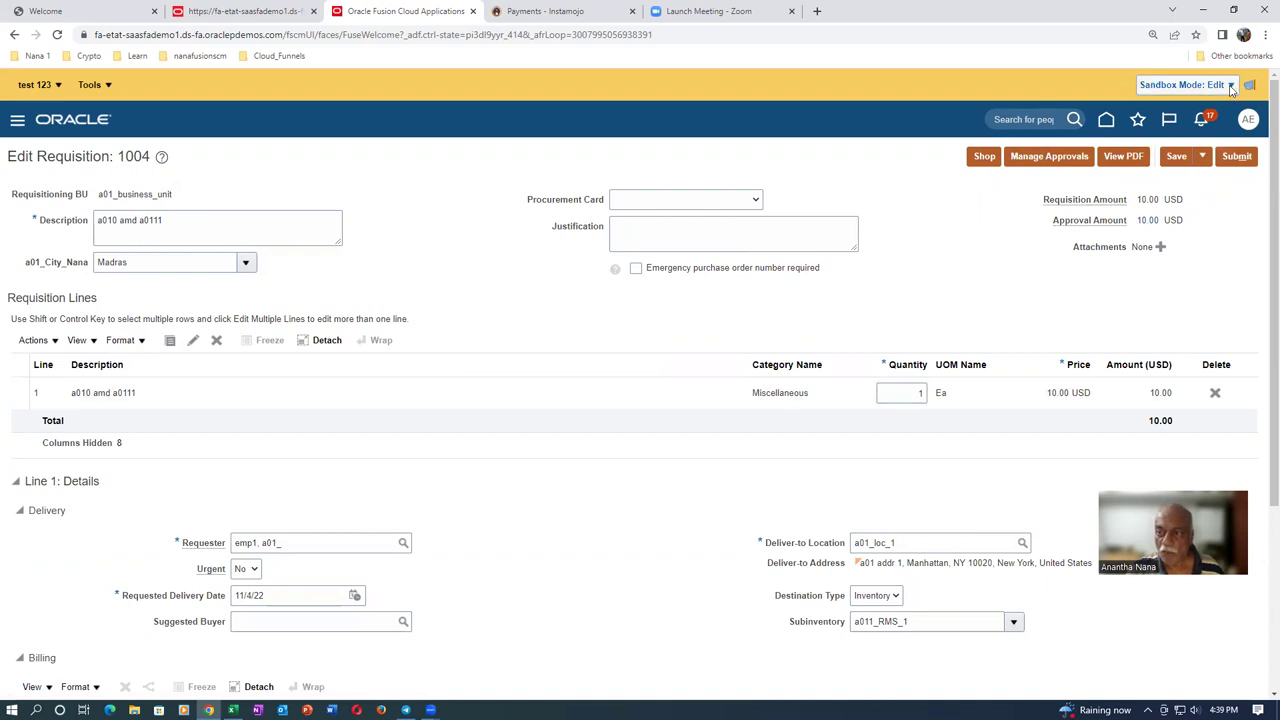
# Publish the sandbox test 123, continuing without saving the requisition's pending changes, and leave its details page
pyautogui.click(26, 88)
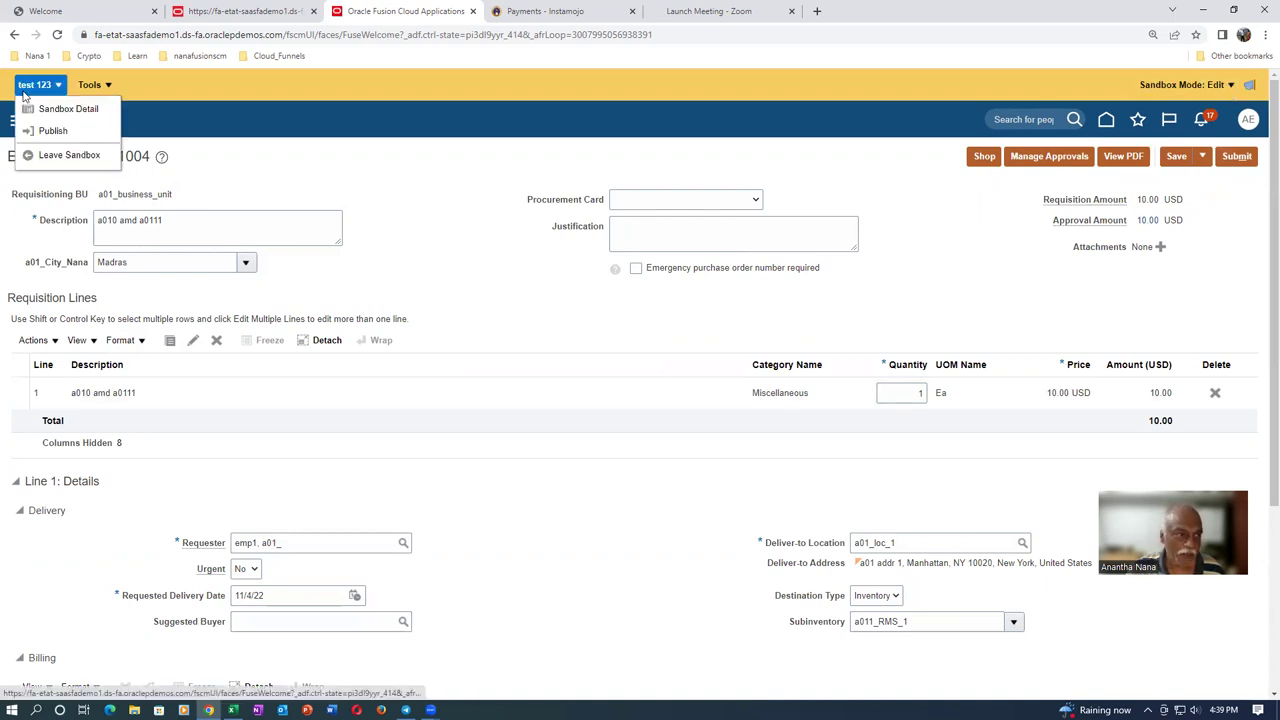
pyautogui.click(47, 136)
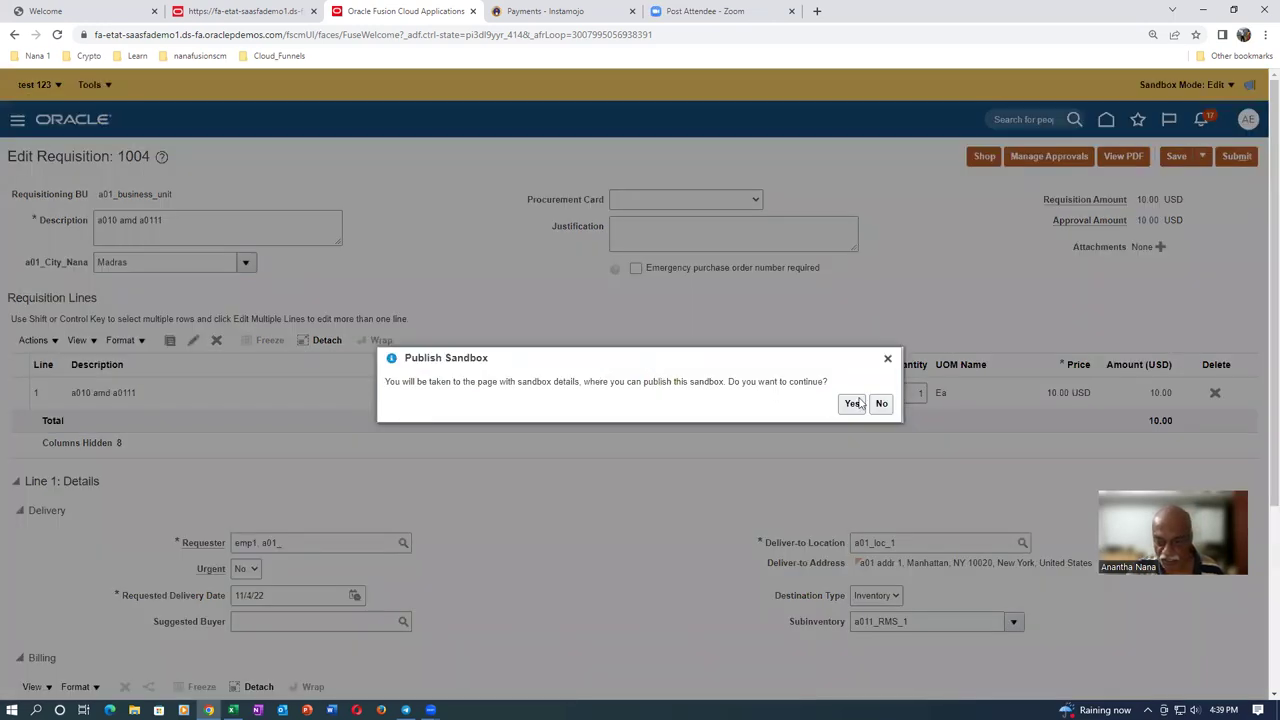
pyautogui.click(852, 403)
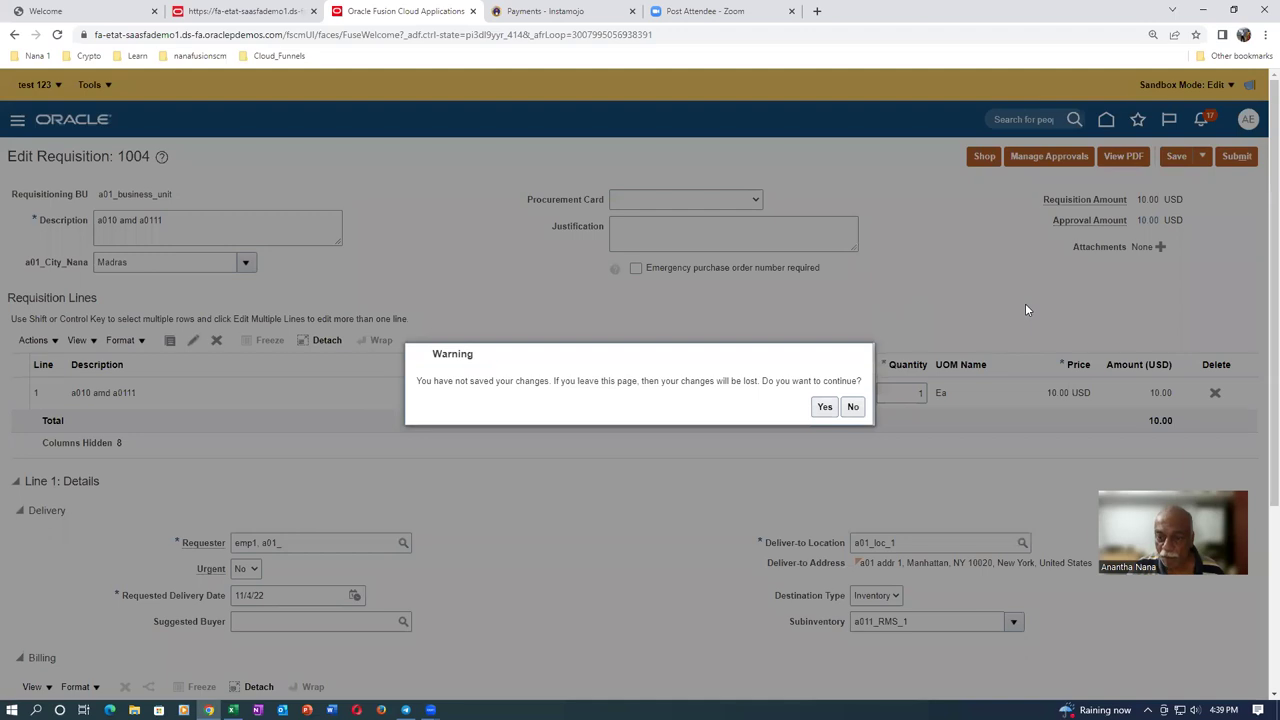
pyautogui.click(823, 407)
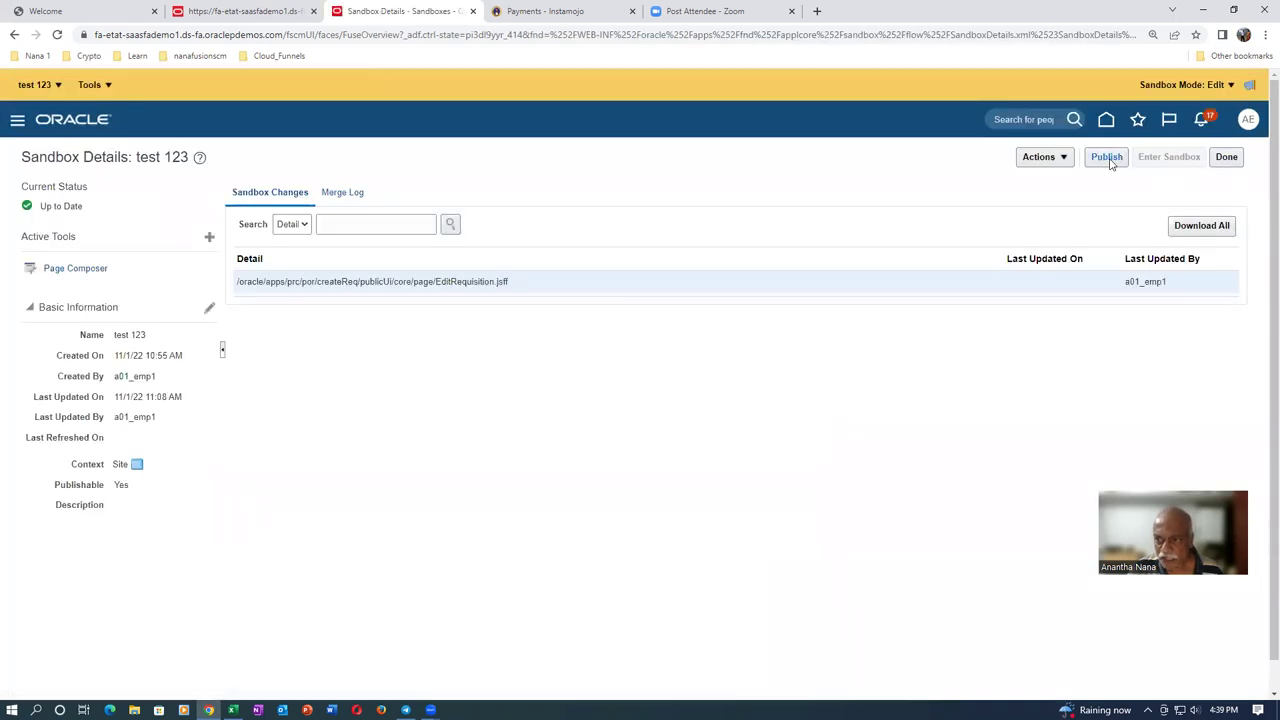
pyautogui.click(1108, 157)
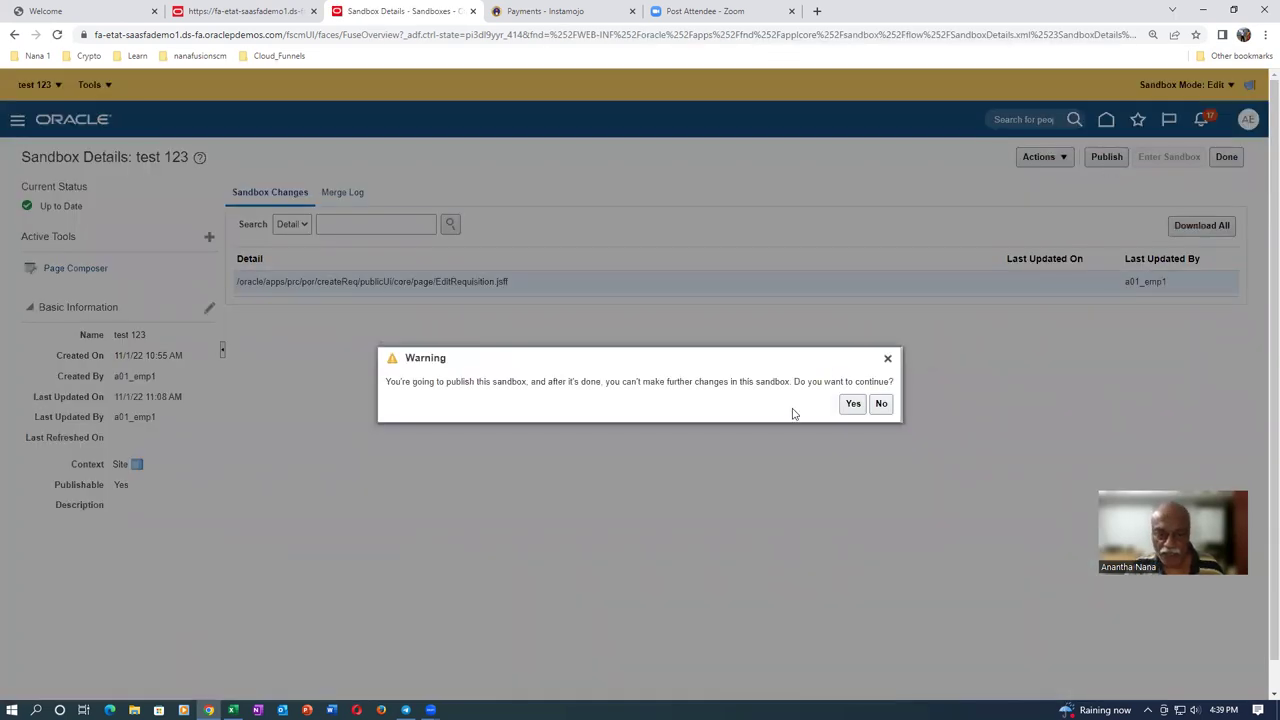
pyautogui.click(854, 405)
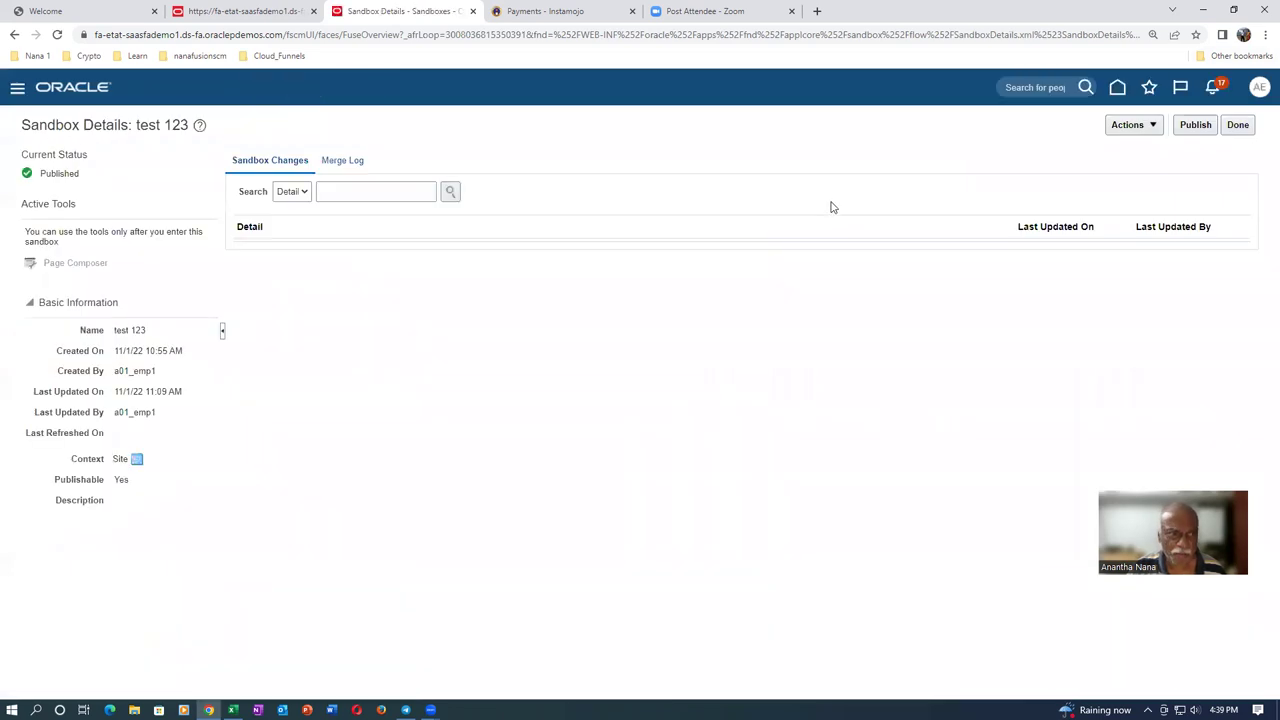
pyautogui.click(1238, 125)
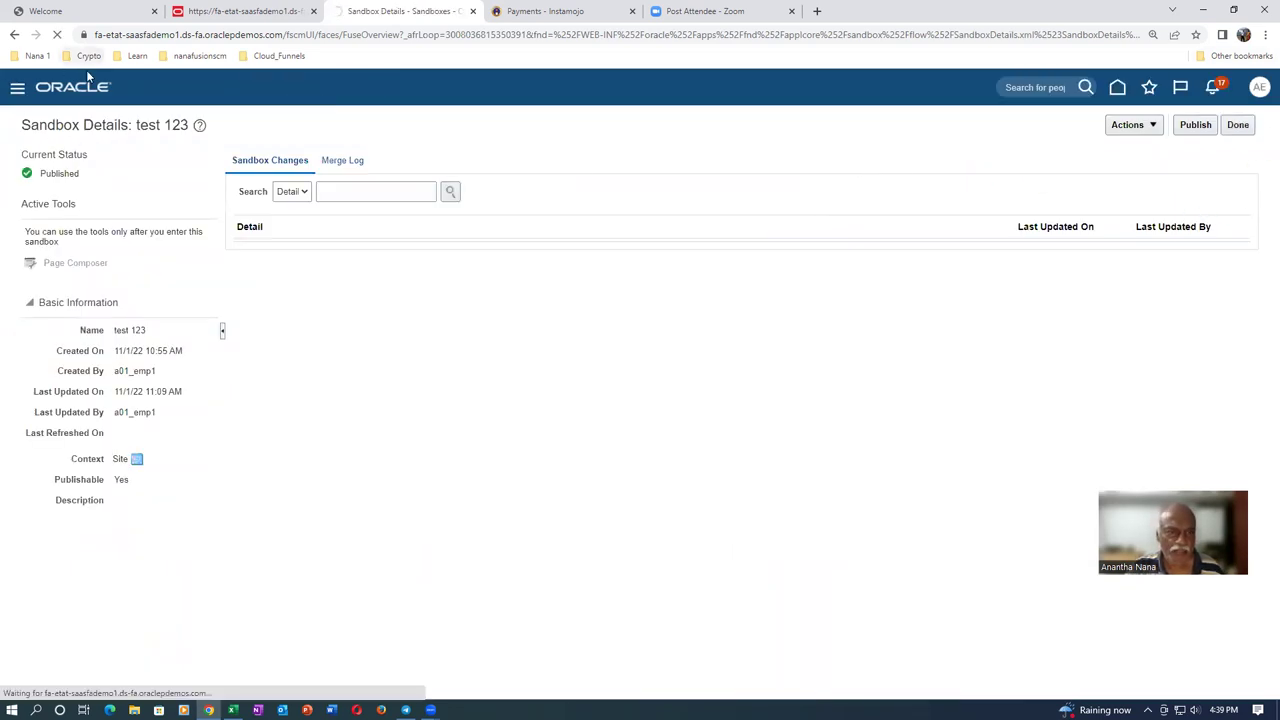
# Sign out of the application and sign back in with the prefilled credentials
pyautogui.click(1250, 90)
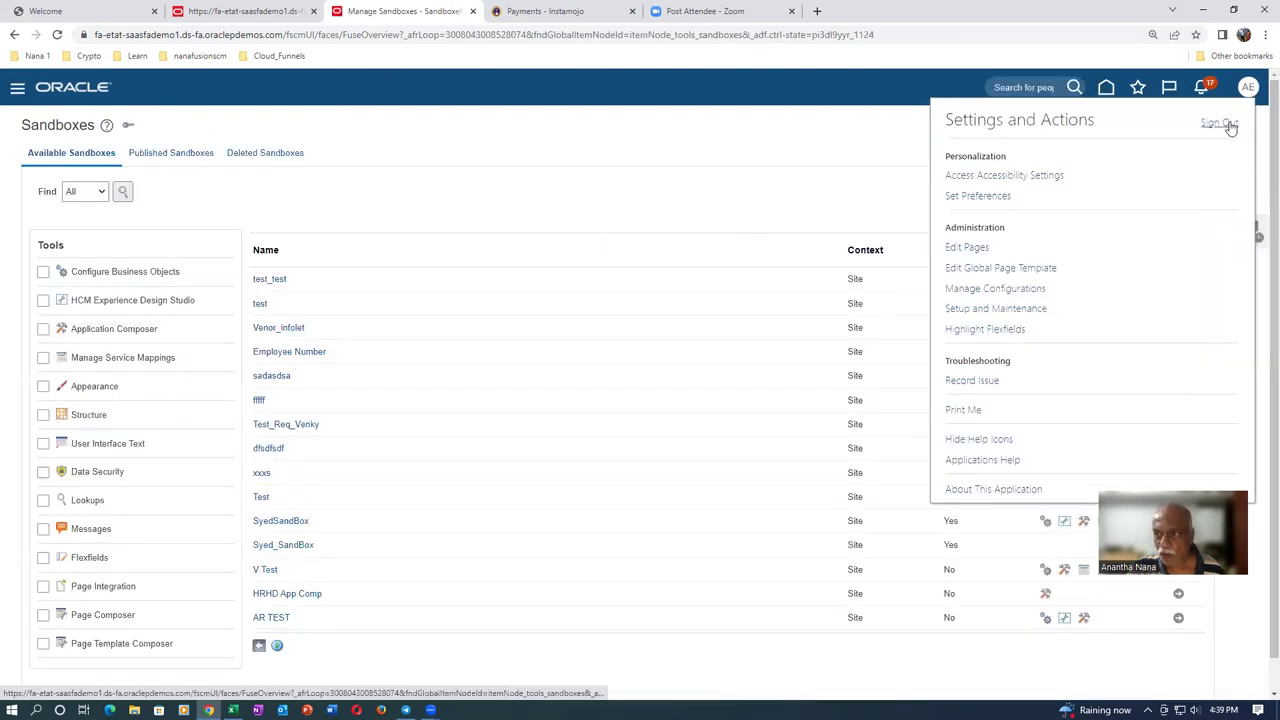
pyautogui.click(1220, 125)
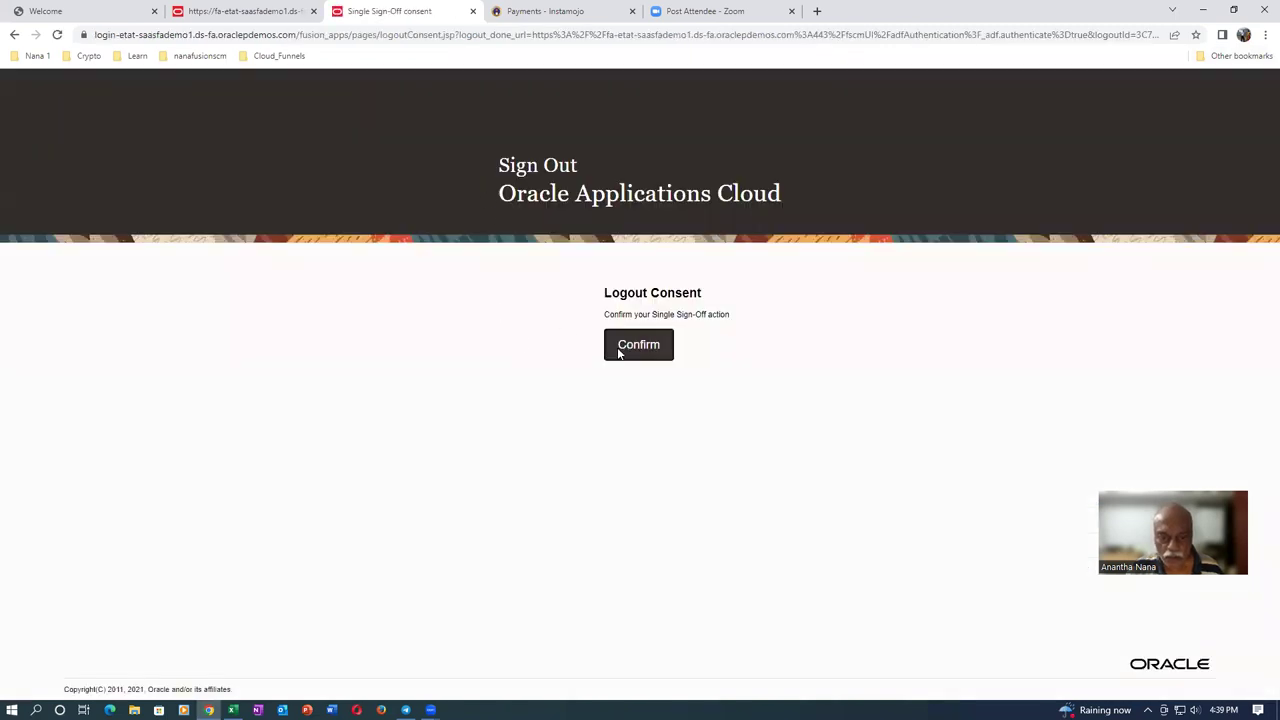
pyautogui.click(622, 349)
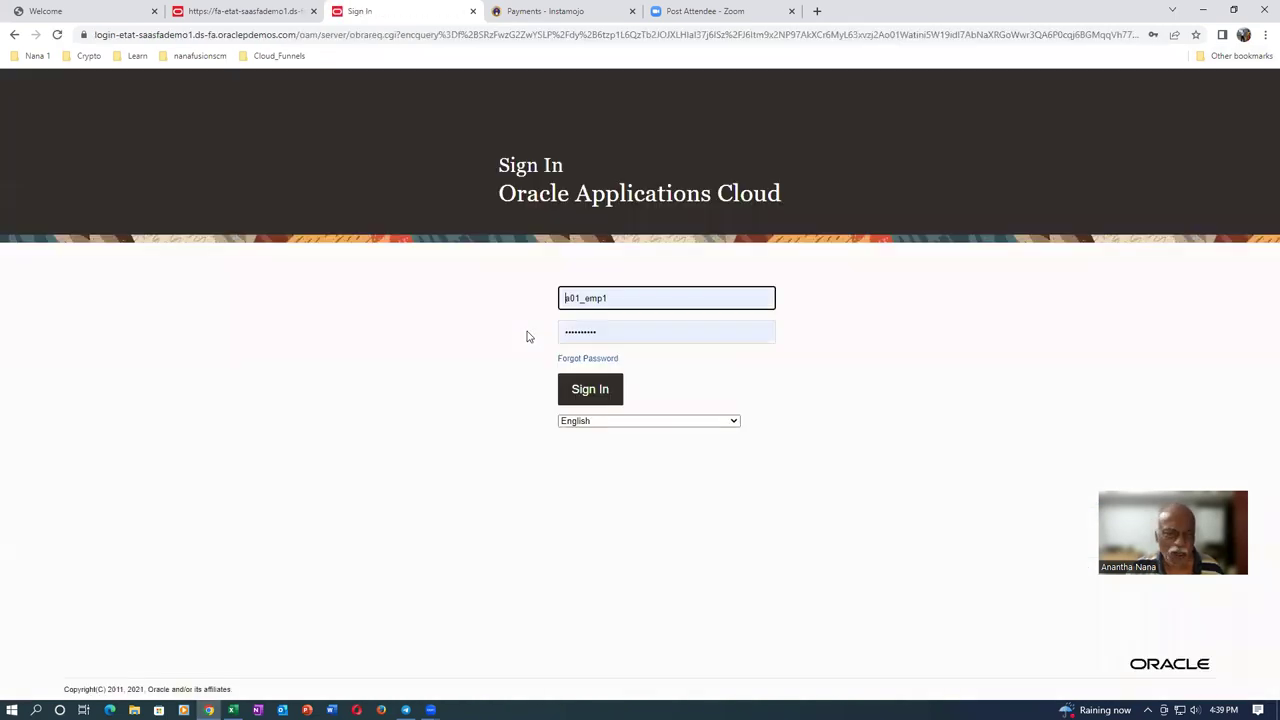
pyautogui.click(578, 396)
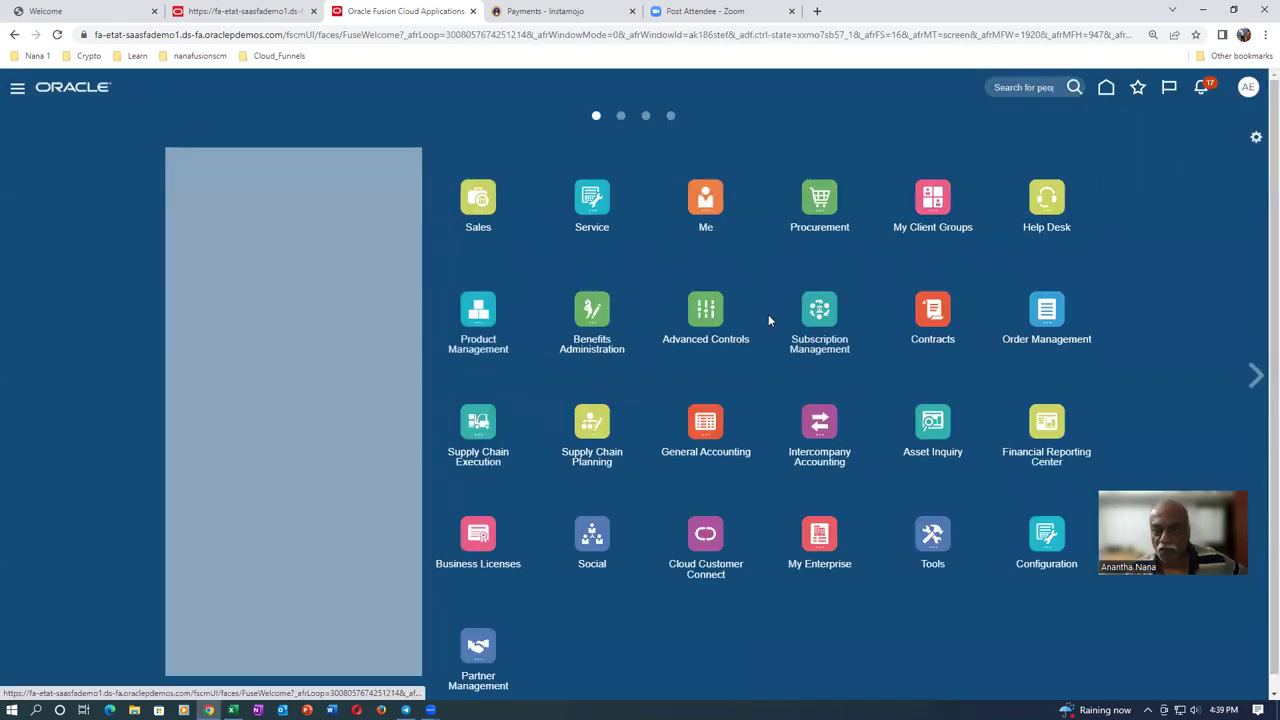
# Open requisition 1004 from the recent purchase requisitions in edit mode to check the published a01_City_Nana label
pyautogui.click(822, 200)
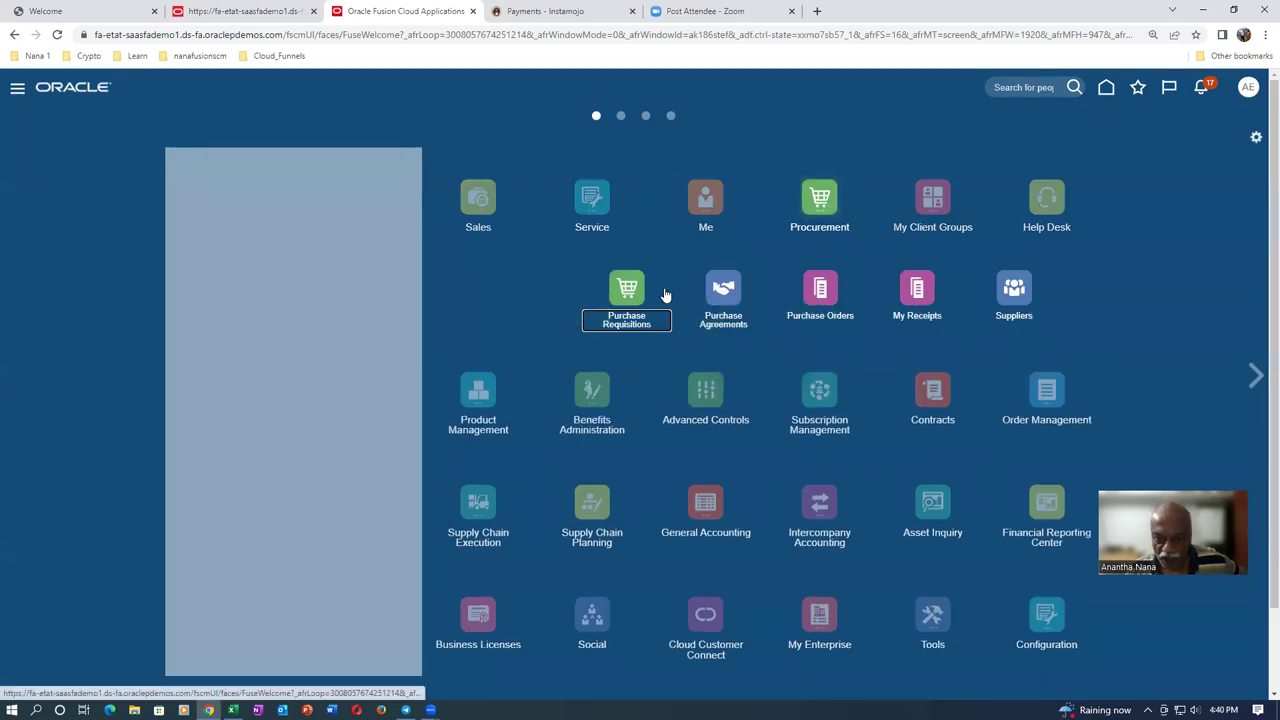
pyautogui.click(634, 292)
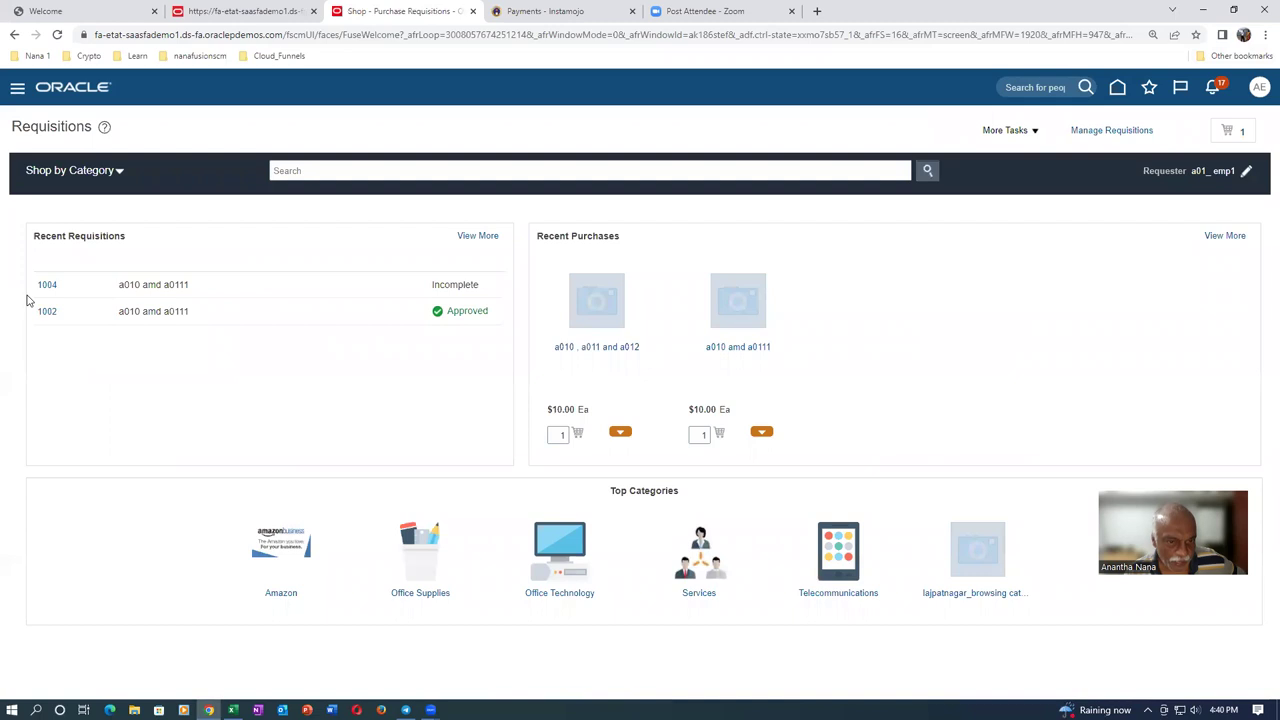
pyautogui.click(45, 288)
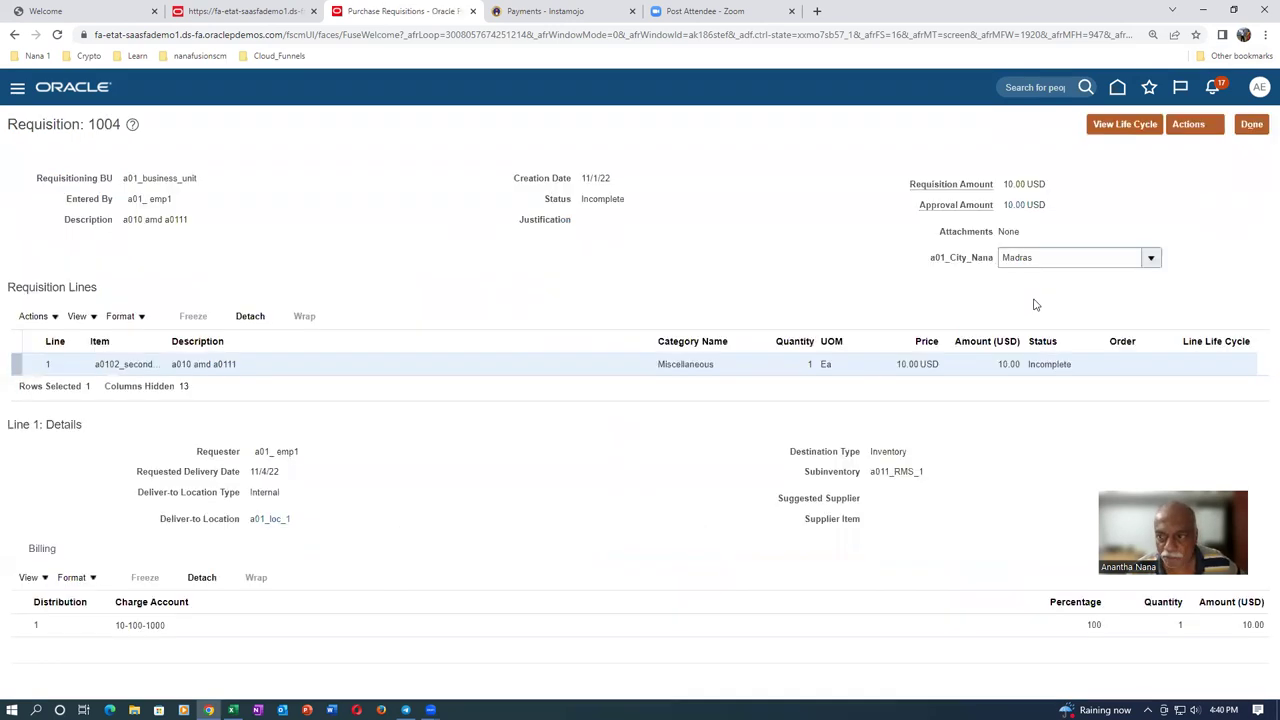
pyautogui.click(1190, 125)
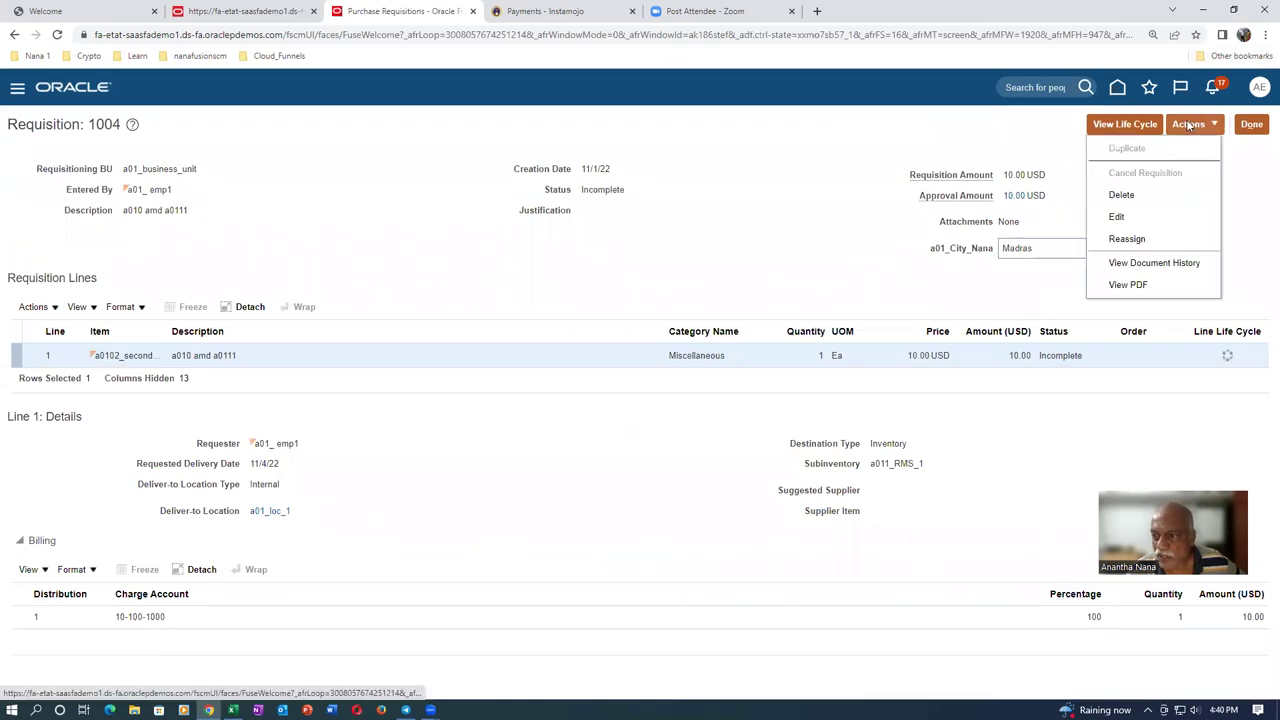
pyautogui.click(1108, 214)
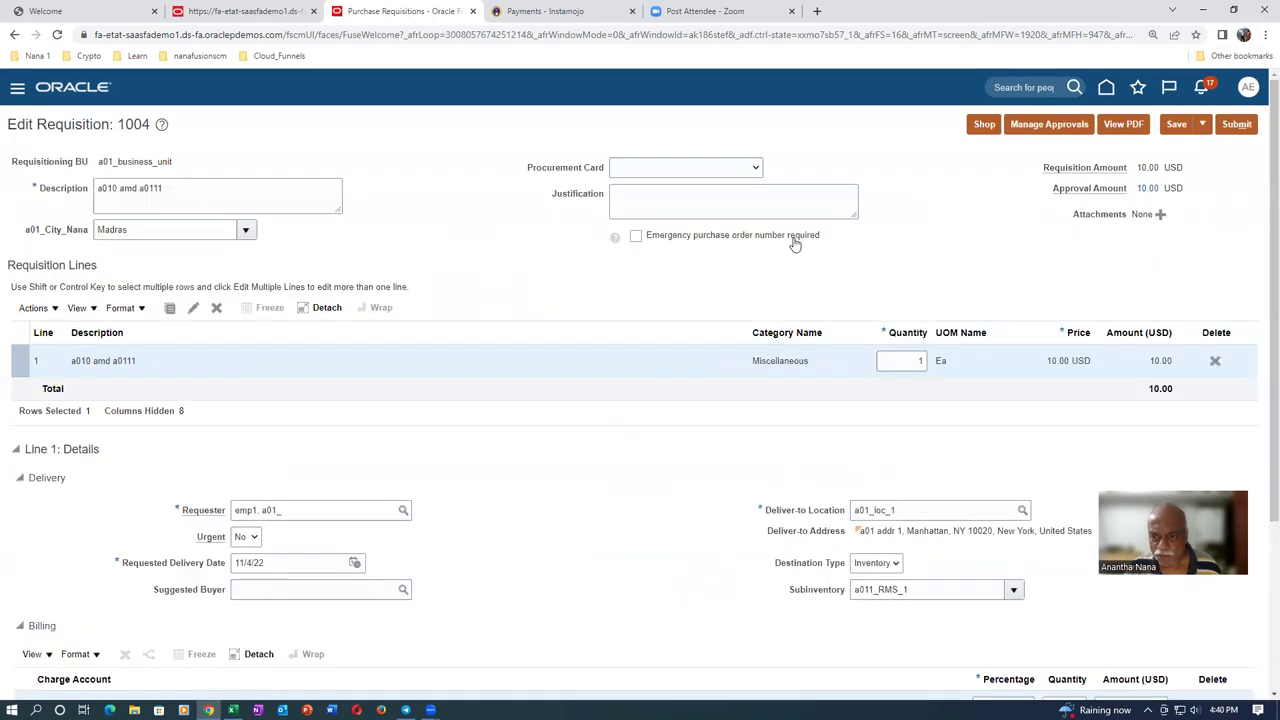
# Sign out of the requisition session without saving changes and sign back in to the application
pyautogui.click(1252, 88)
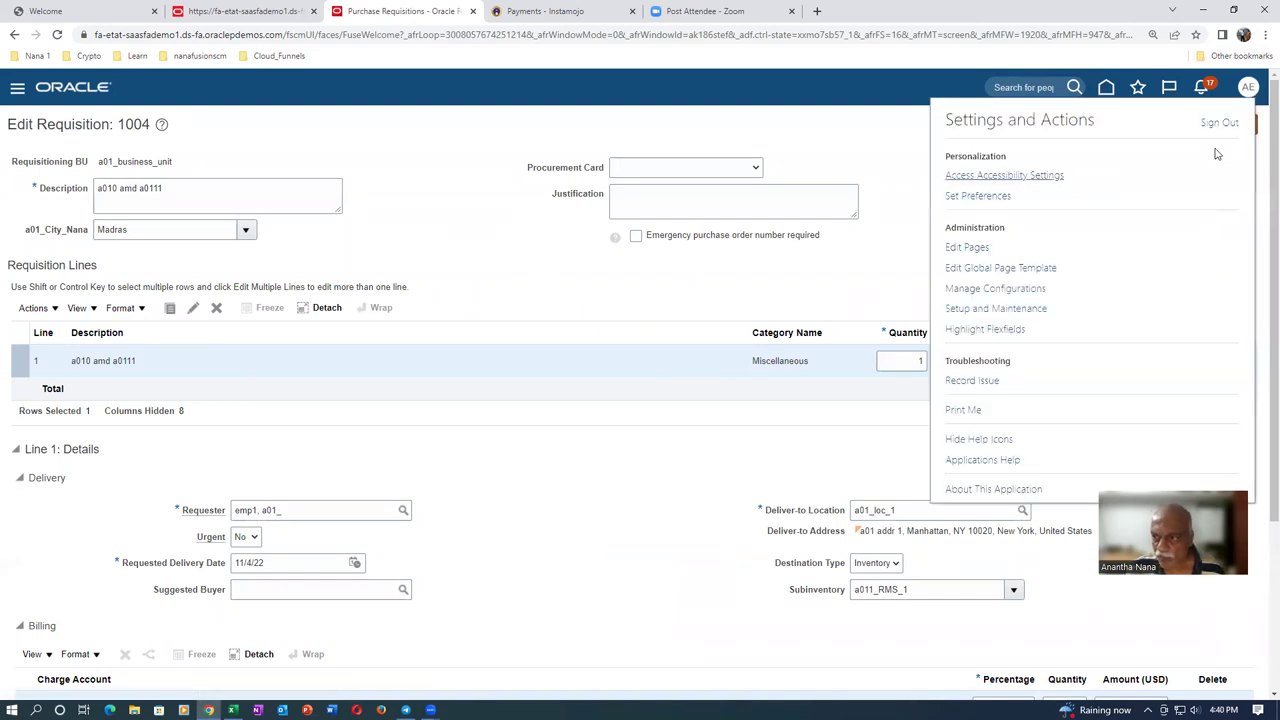
pyautogui.click(1219, 124)
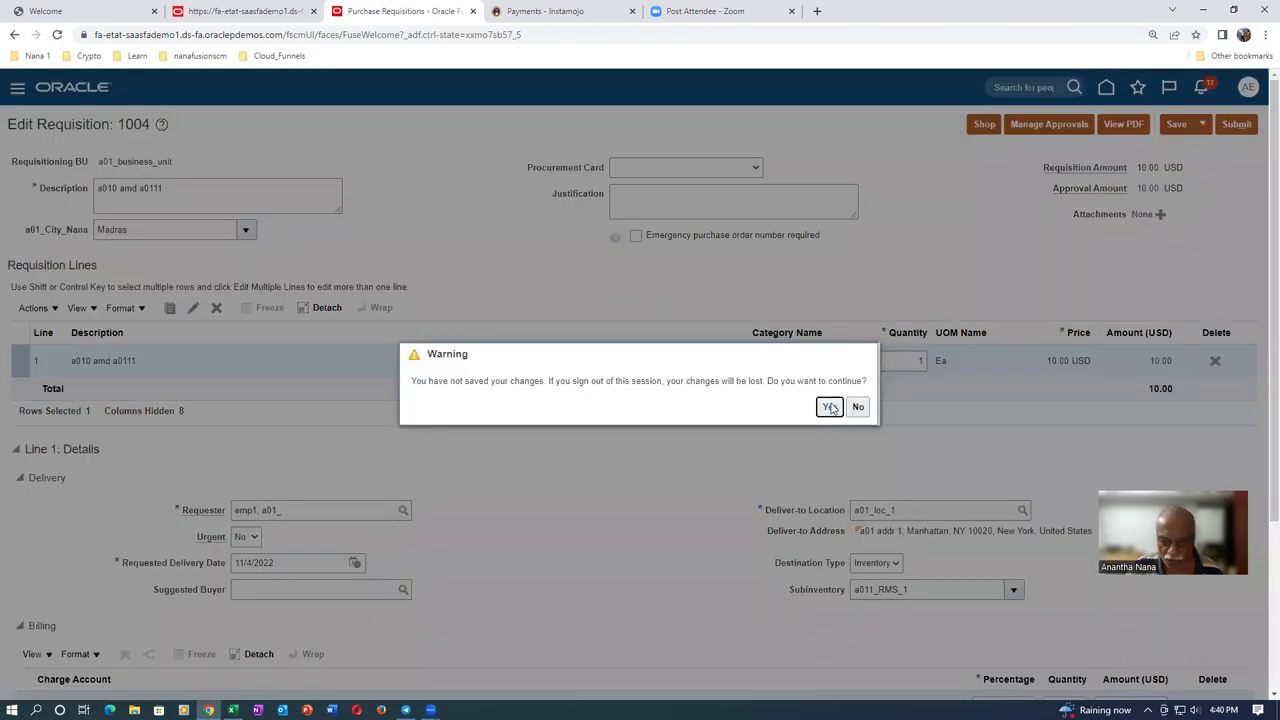
pyautogui.press('Return')
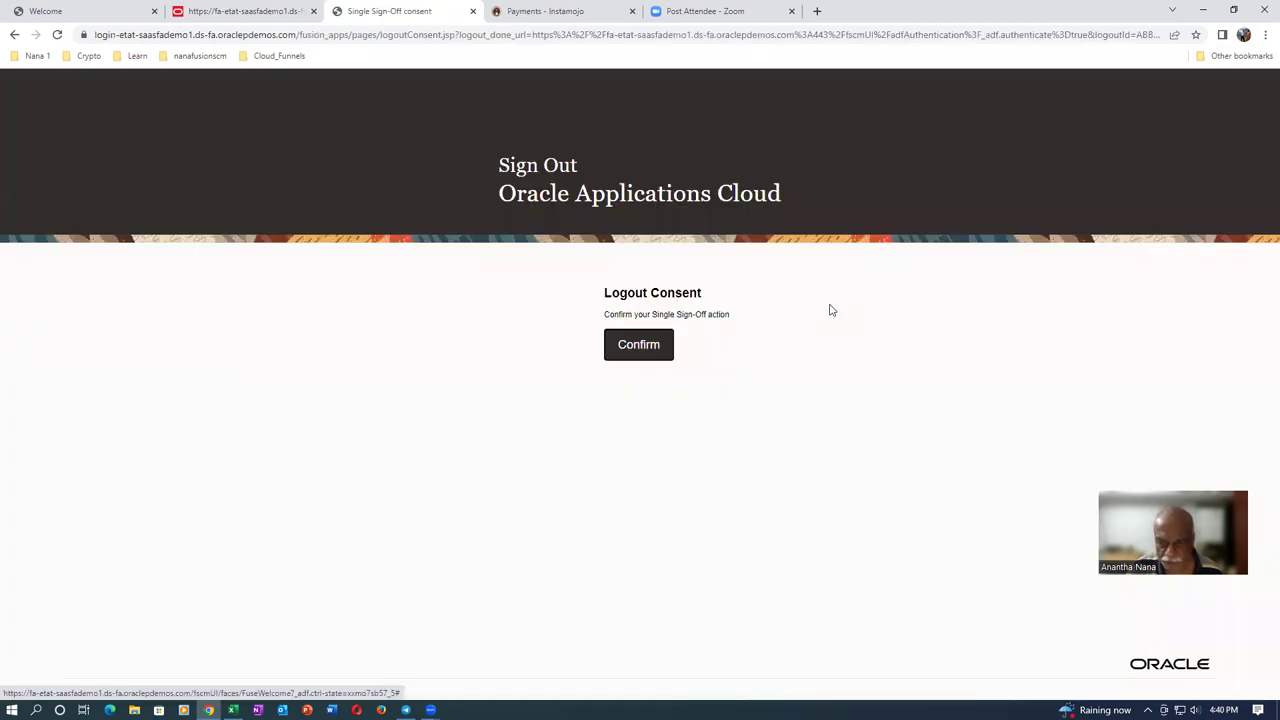
pyautogui.click(668, 346)
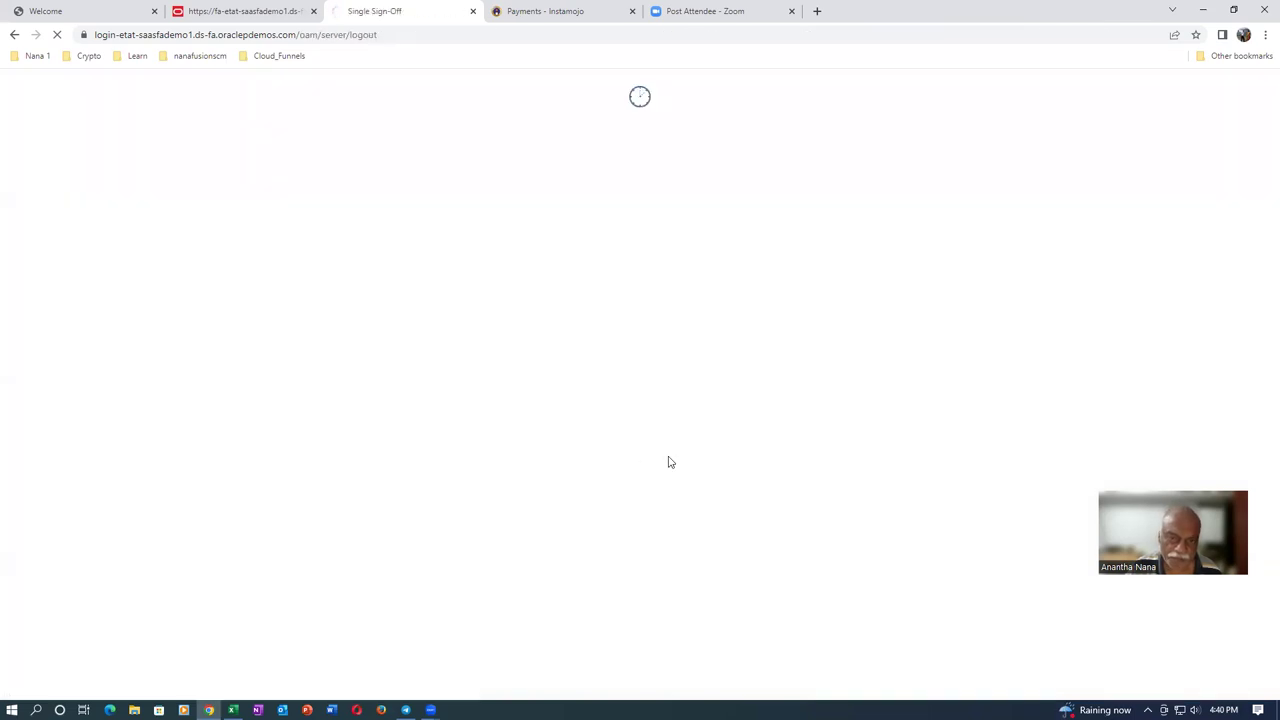
pyautogui.click(586, 396)
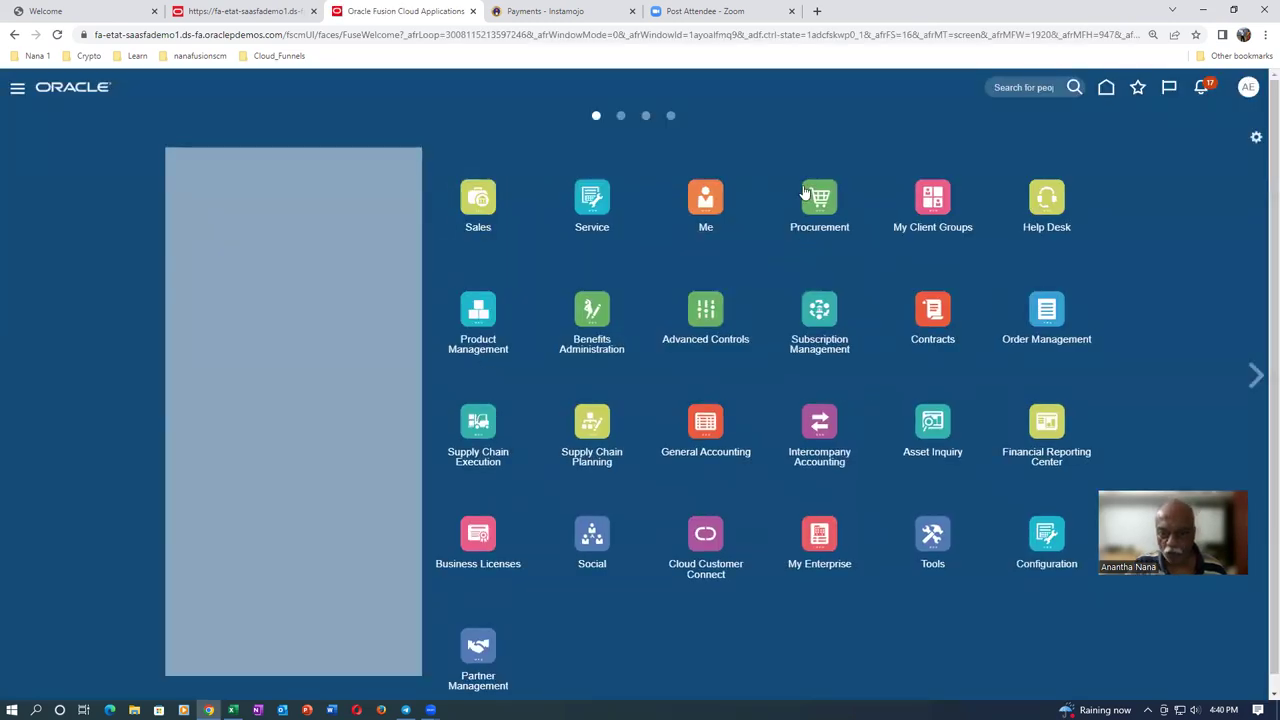
# Reopen requisition 1004 from the recent purchase requisitions under Procurement and switch it to edit mode
pyautogui.click(806, 192)
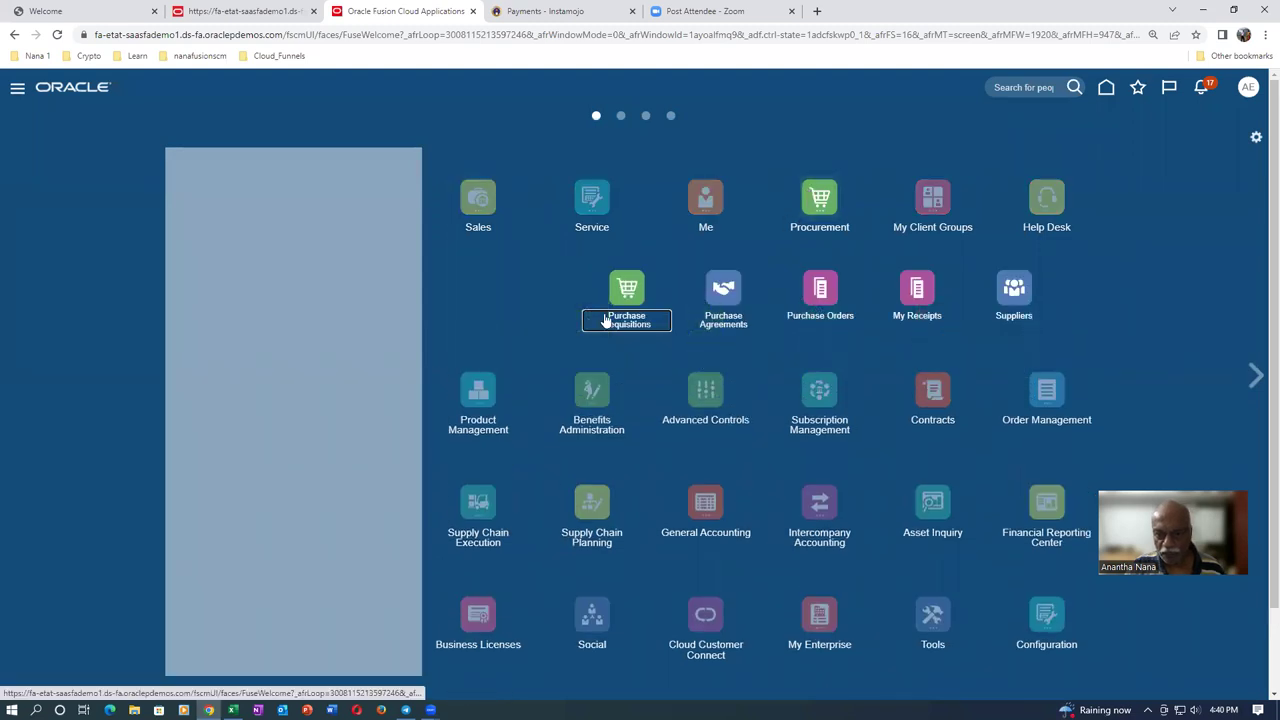
pyautogui.click(630, 300)
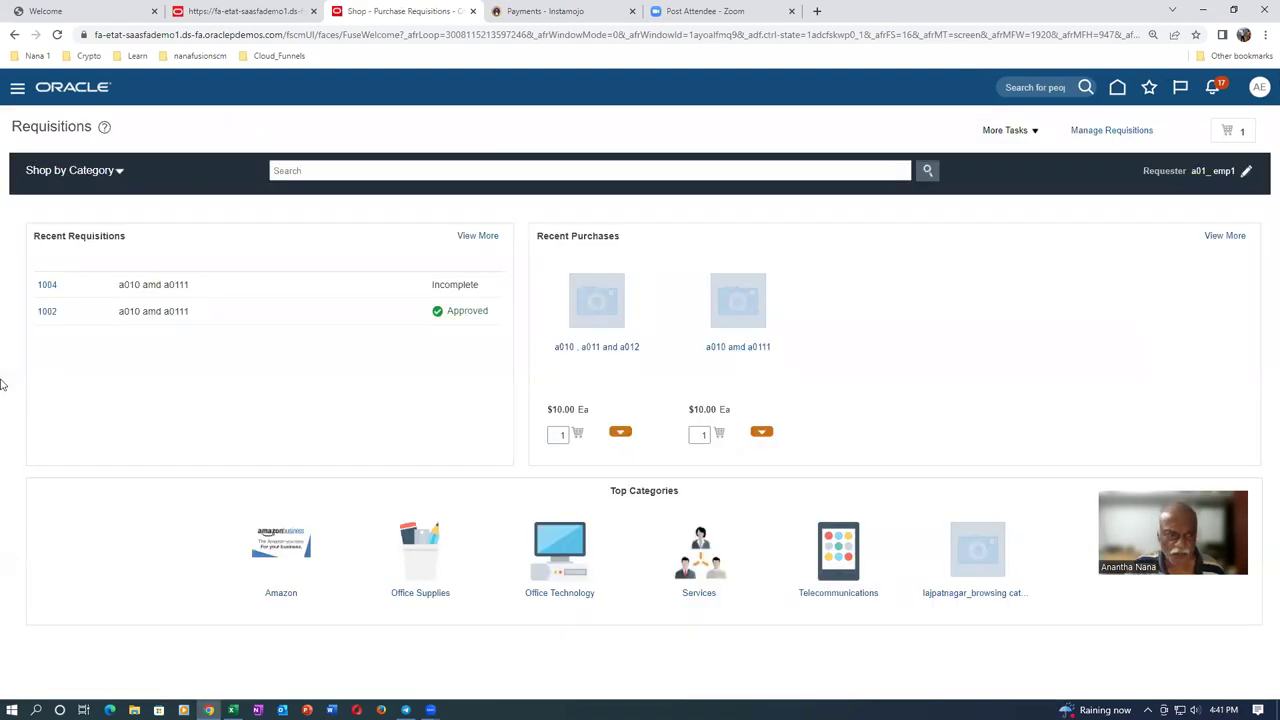
pyautogui.click(47, 286)
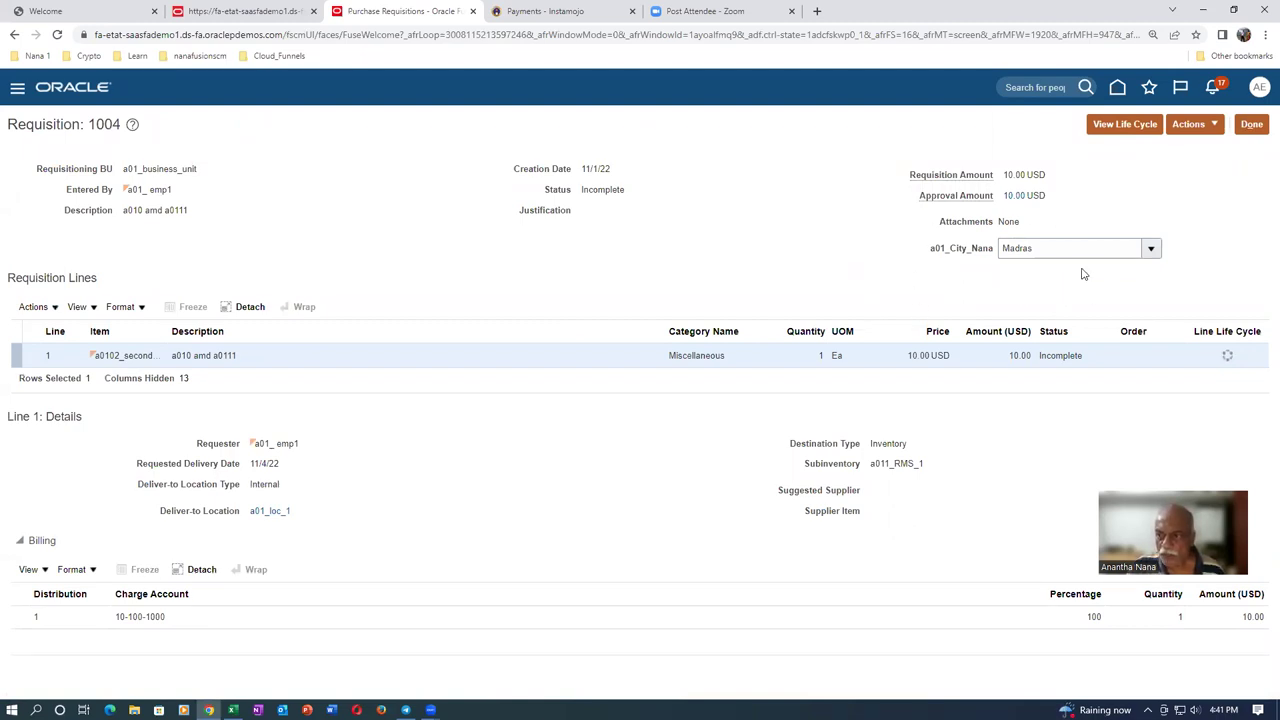
pyautogui.click(1205, 126)
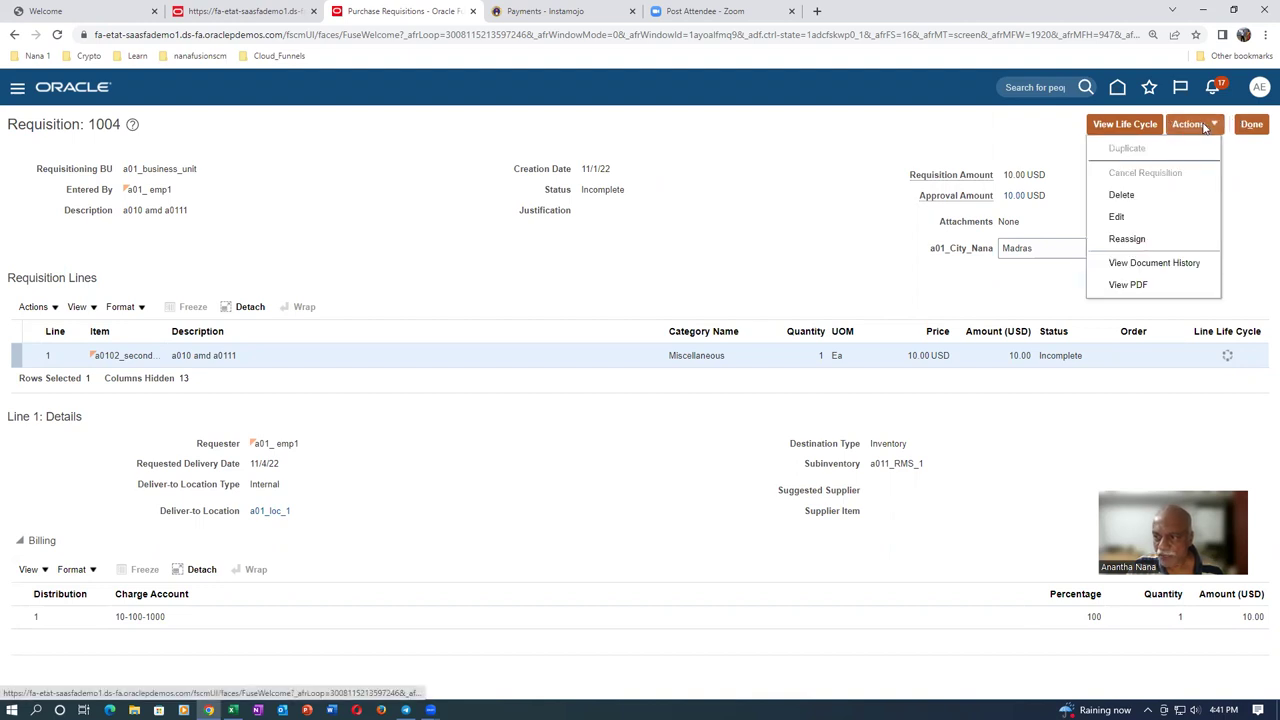
pyautogui.click(1120, 216)
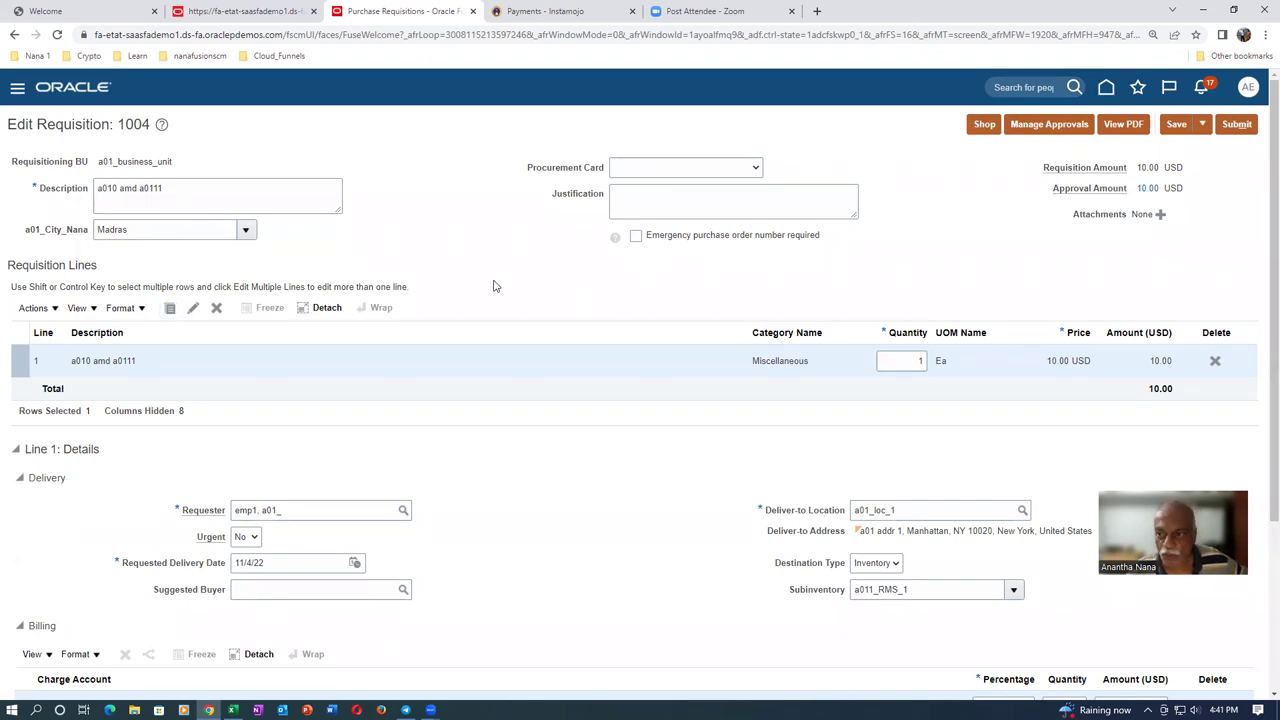
# Set a01_City_Nana to Bombay on requisition 1004, save it, and try to view its approvals in Manage Approvals
pyautogui.click(1066, 126)
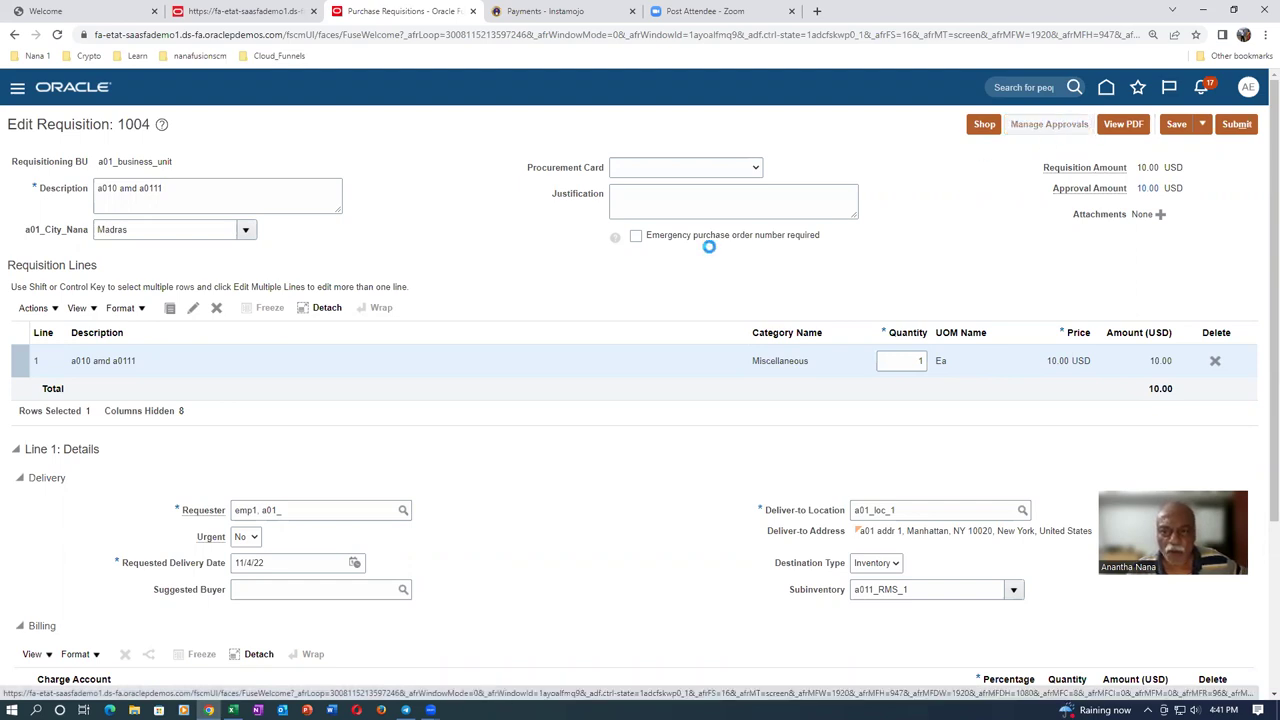
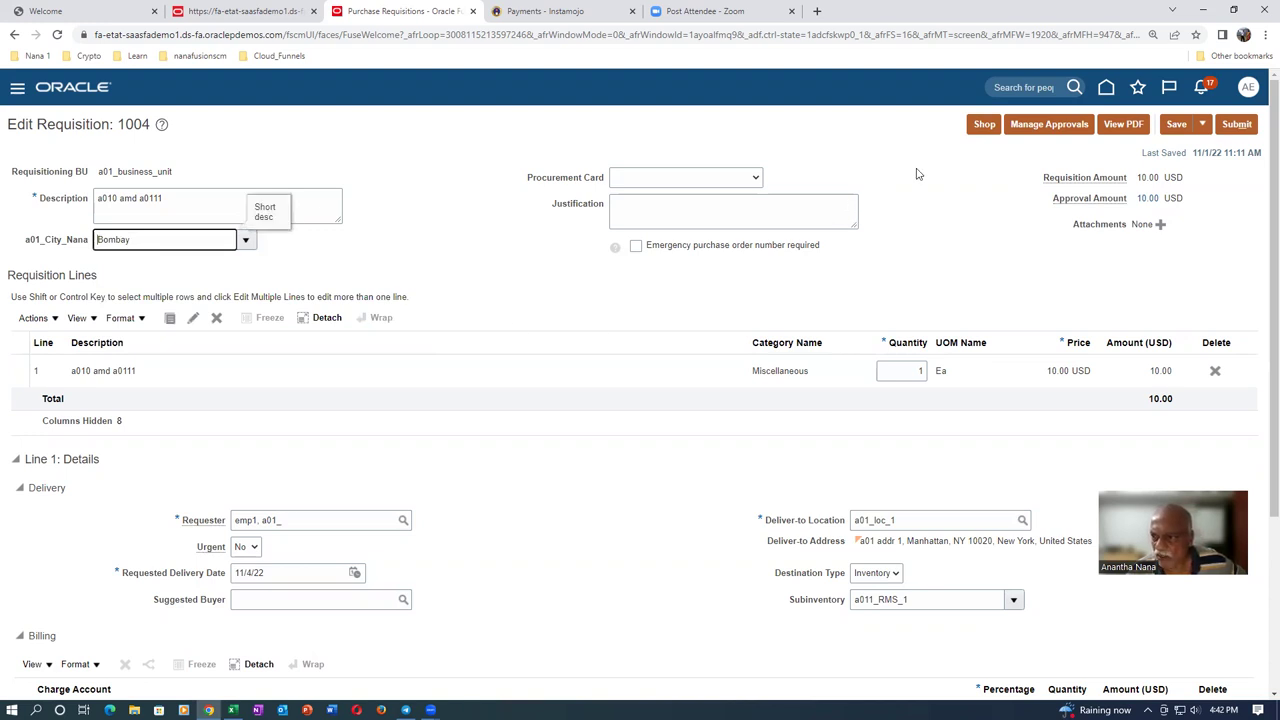
pyautogui.click(1180, 125)
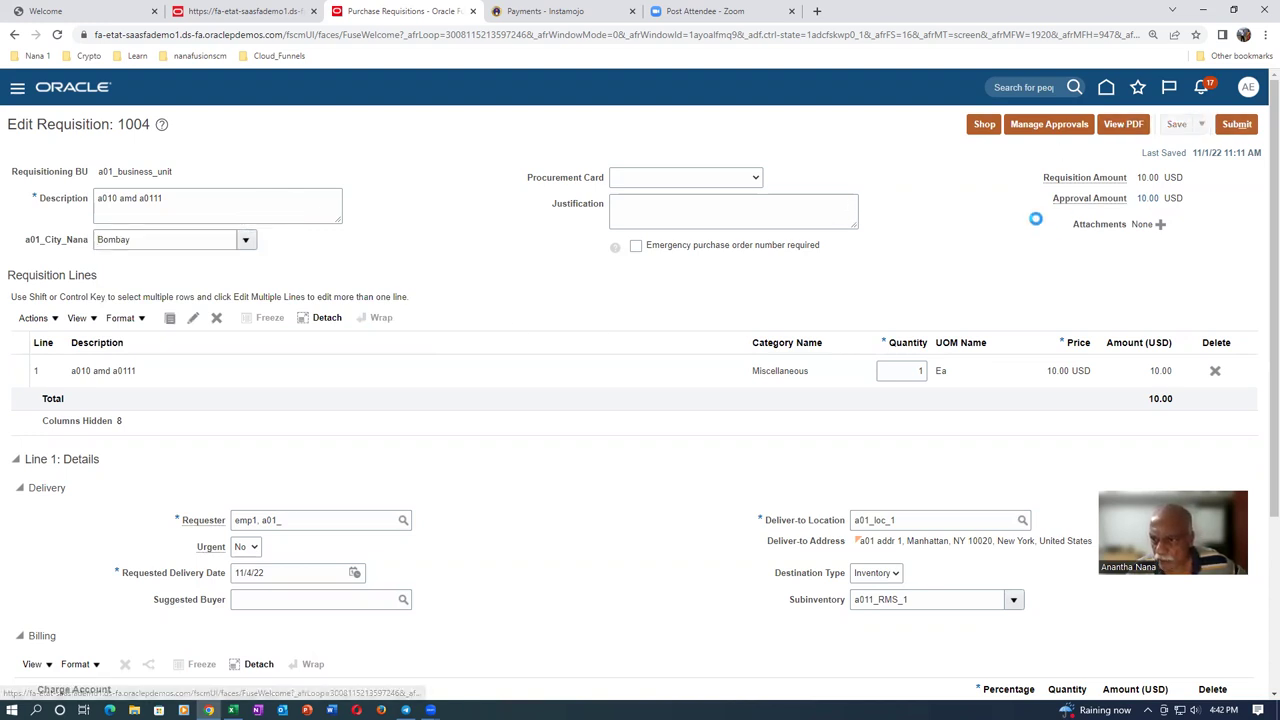
pyautogui.click(1049, 125)
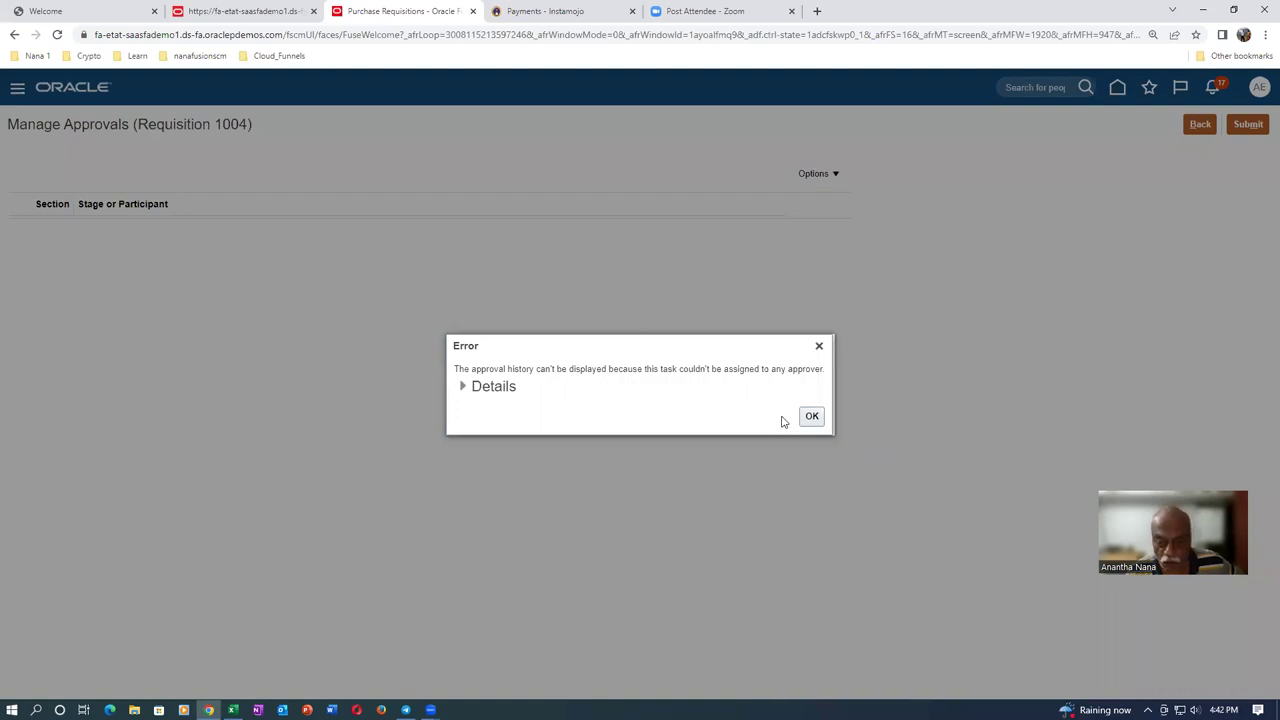
pyautogui.click(811, 418)
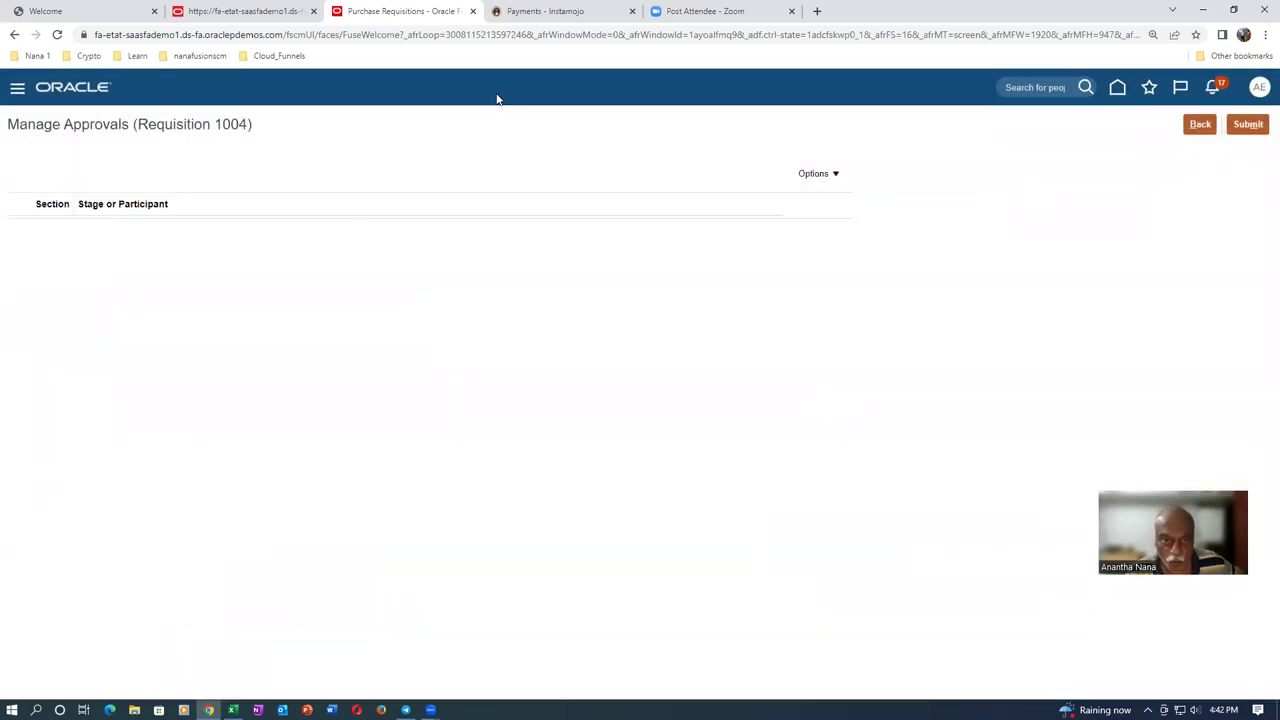
# Duplicate the requisition's browser tab and open Setup and Maintenance in the copy
pyautogui.rightClick(415, 9)
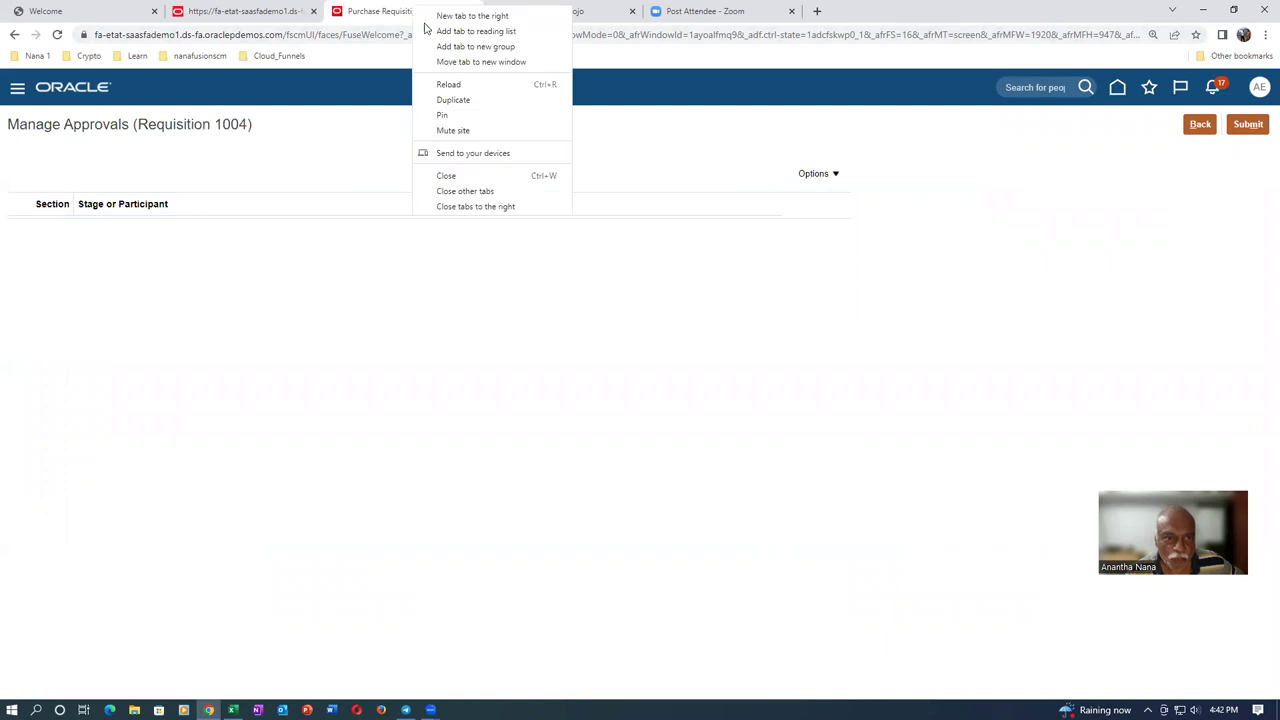
pyautogui.click(435, 97)
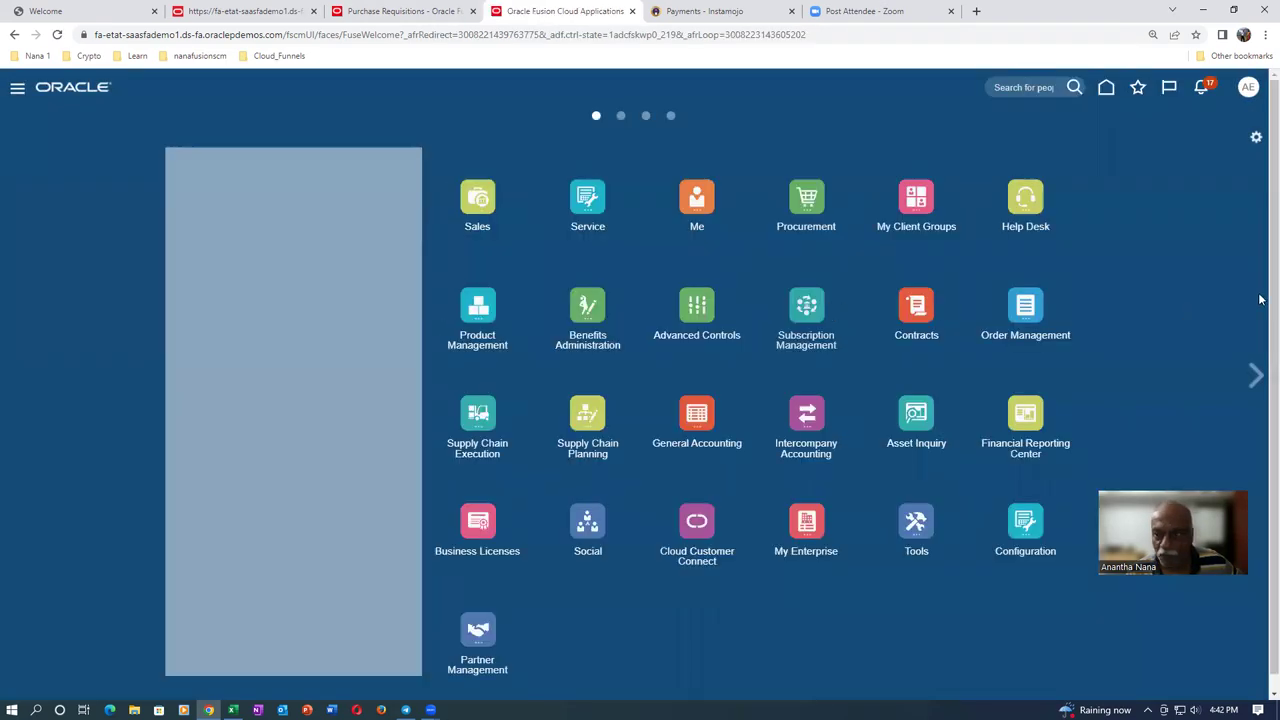
pyautogui.click(1248, 87)
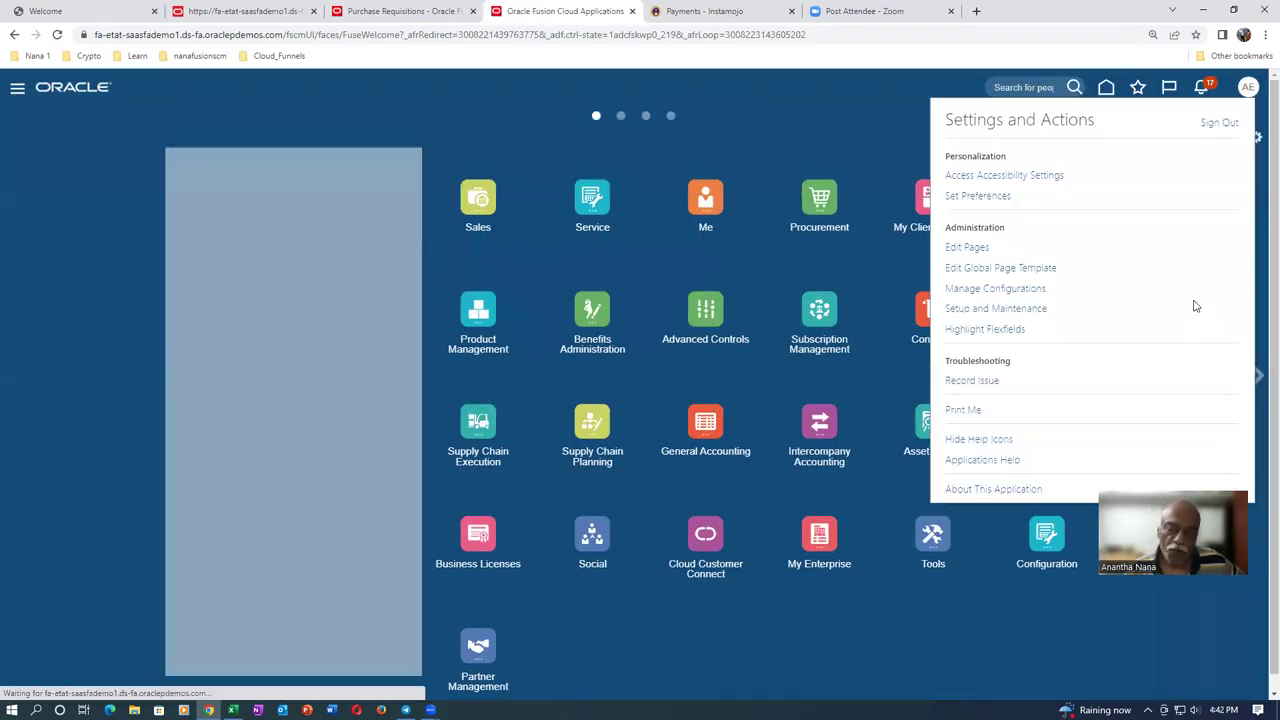
pyautogui.click(955, 310)
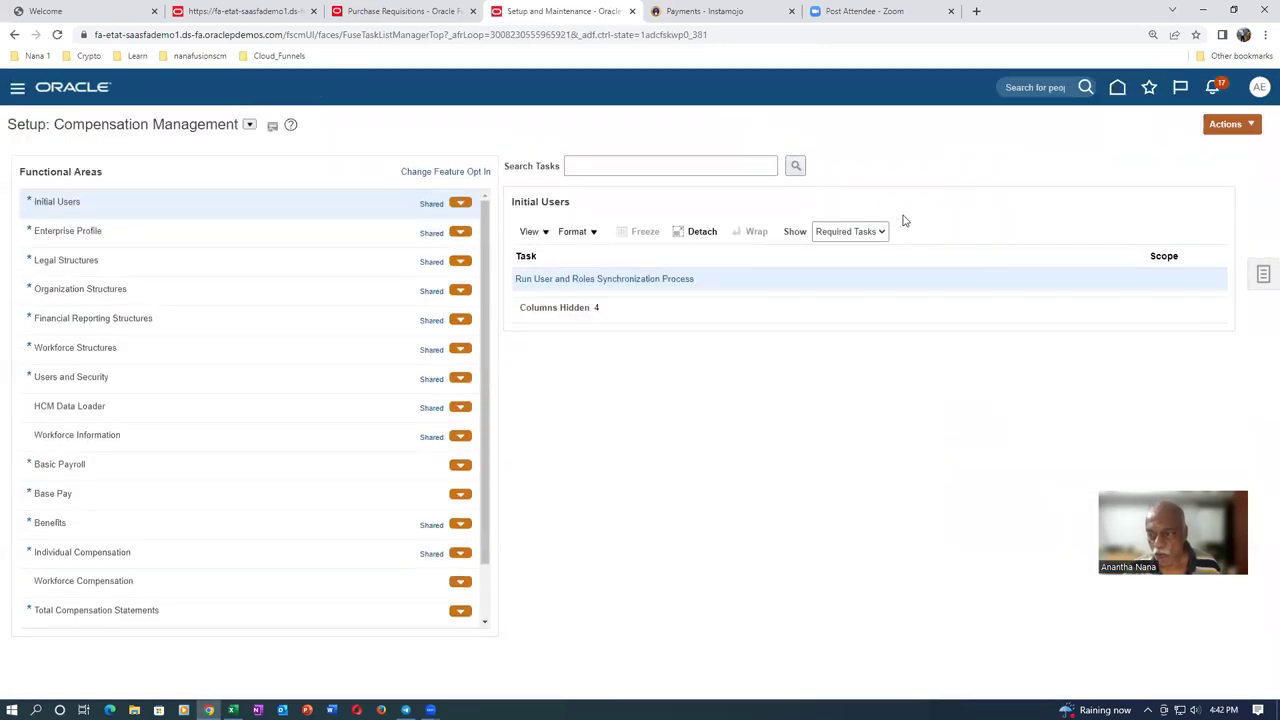
# Search the setup tasks for man%req%app% and open the Manage Requisition Approvals task
pyautogui.click(1260, 274)
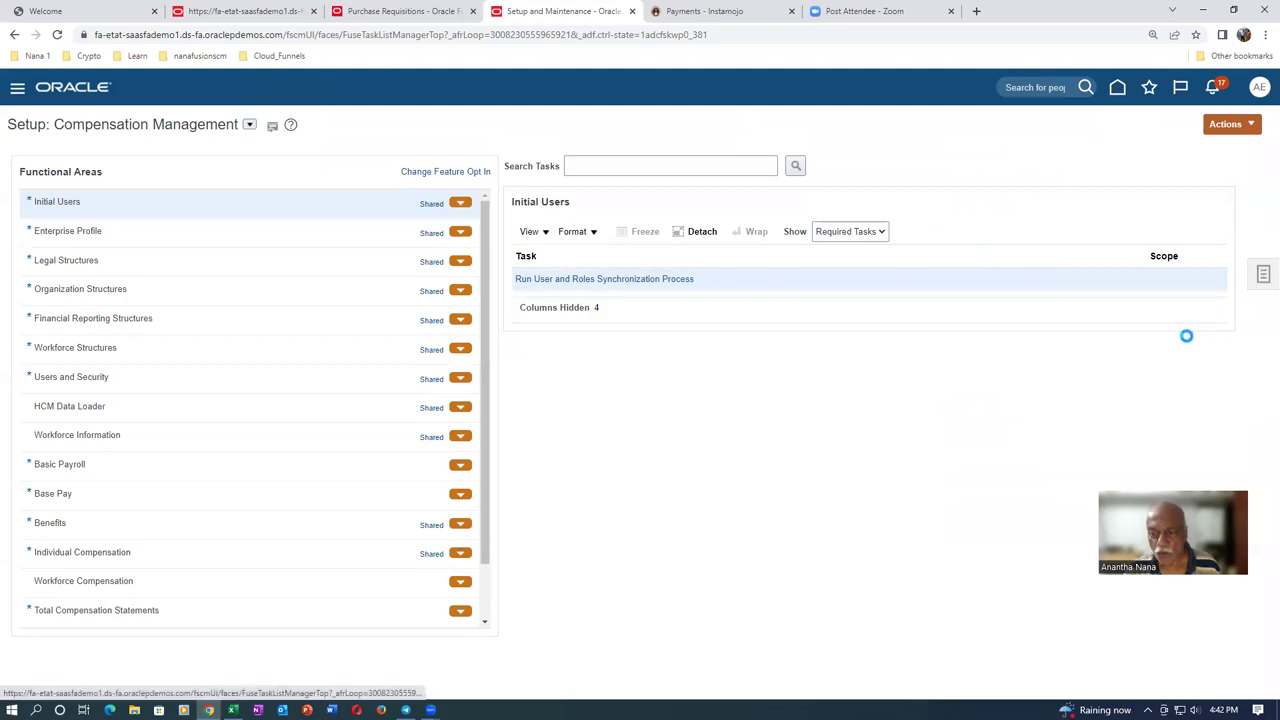
pyautogui.click(1155, 278)
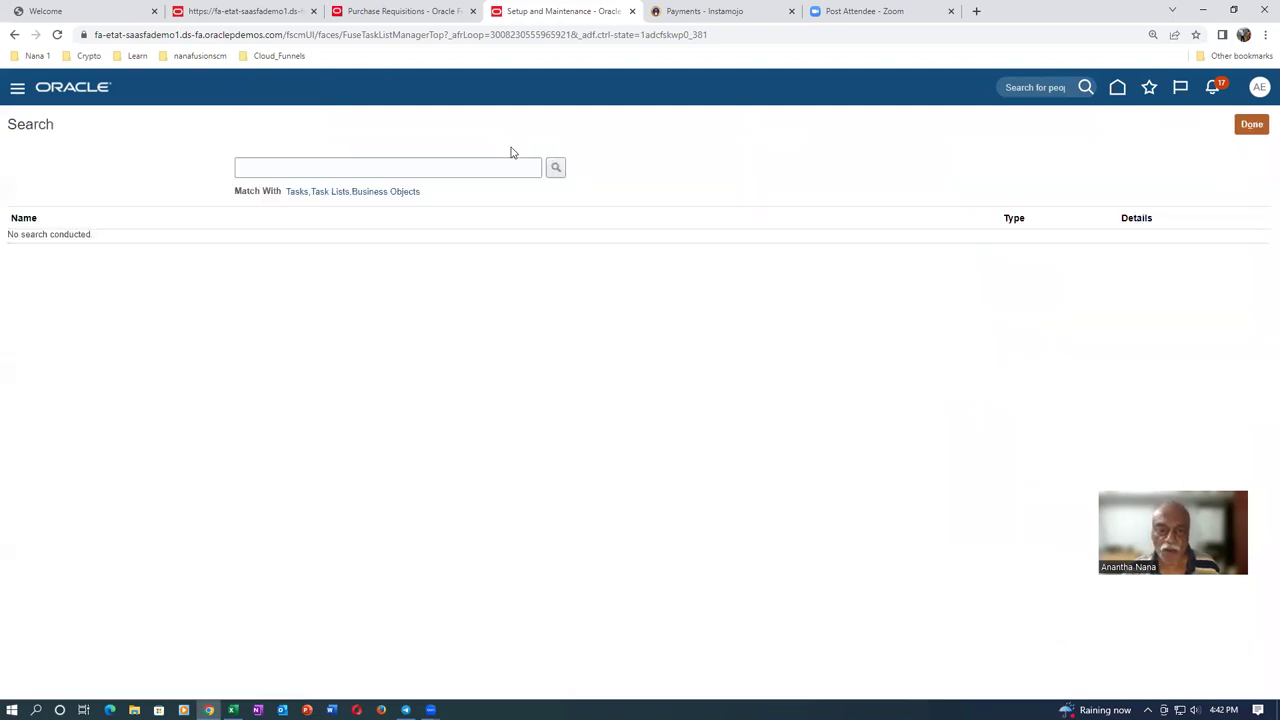
pyautogui.click(498, 165)
pyautogui.write('man%req%app%')
pyautogui.press('Return')
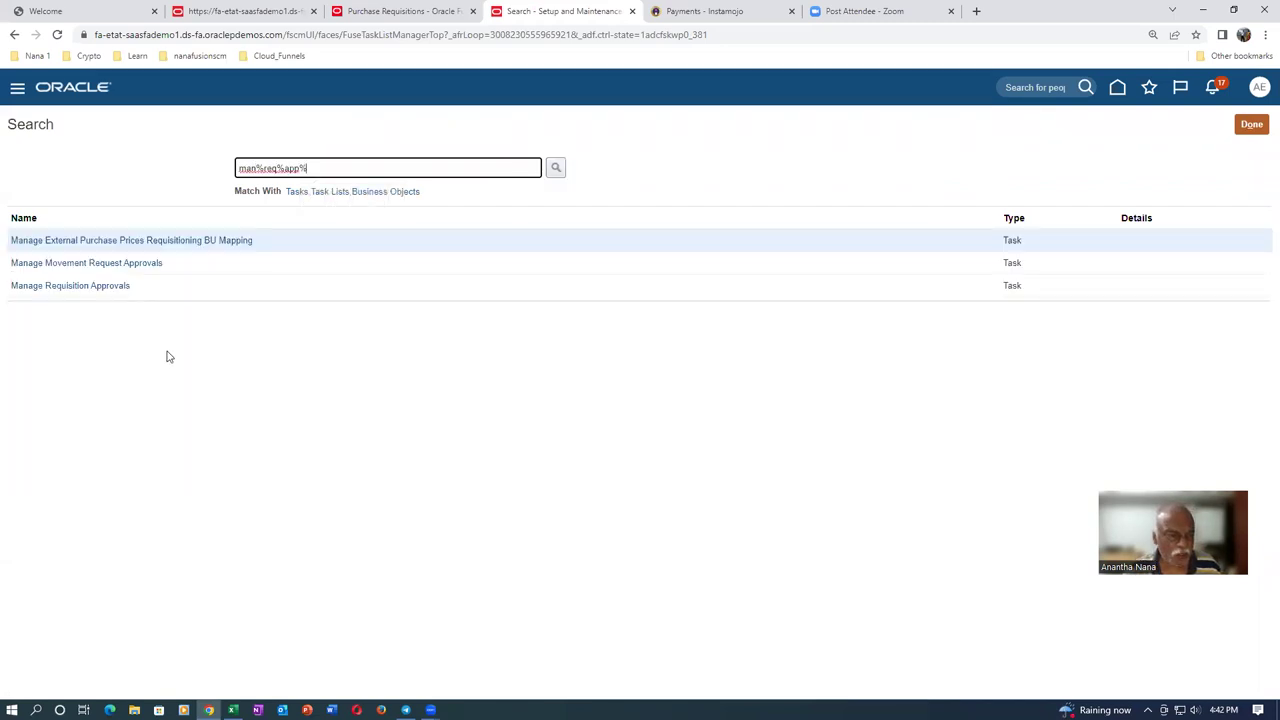
pyautogui.click(23, 286)
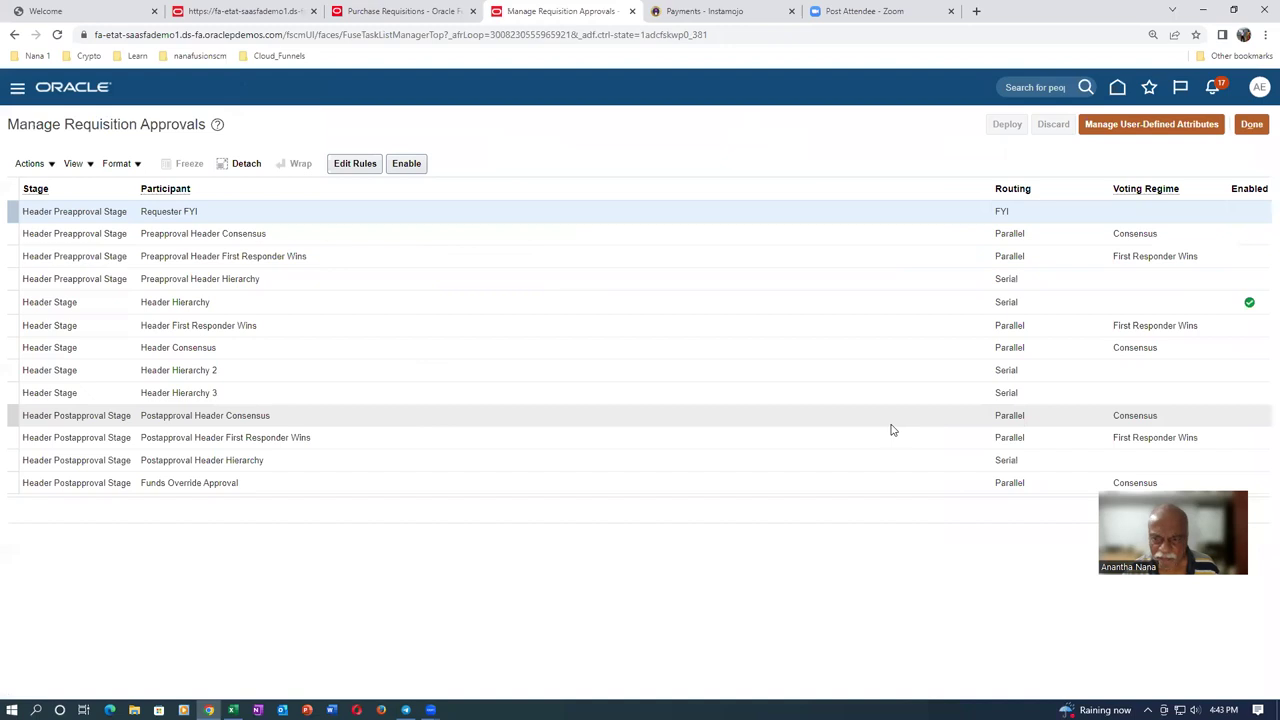
# Disable the Header Hierarchy participant and enable Header Hierarchy 3 in the Header Stage
pyautogui.click(314, 302)
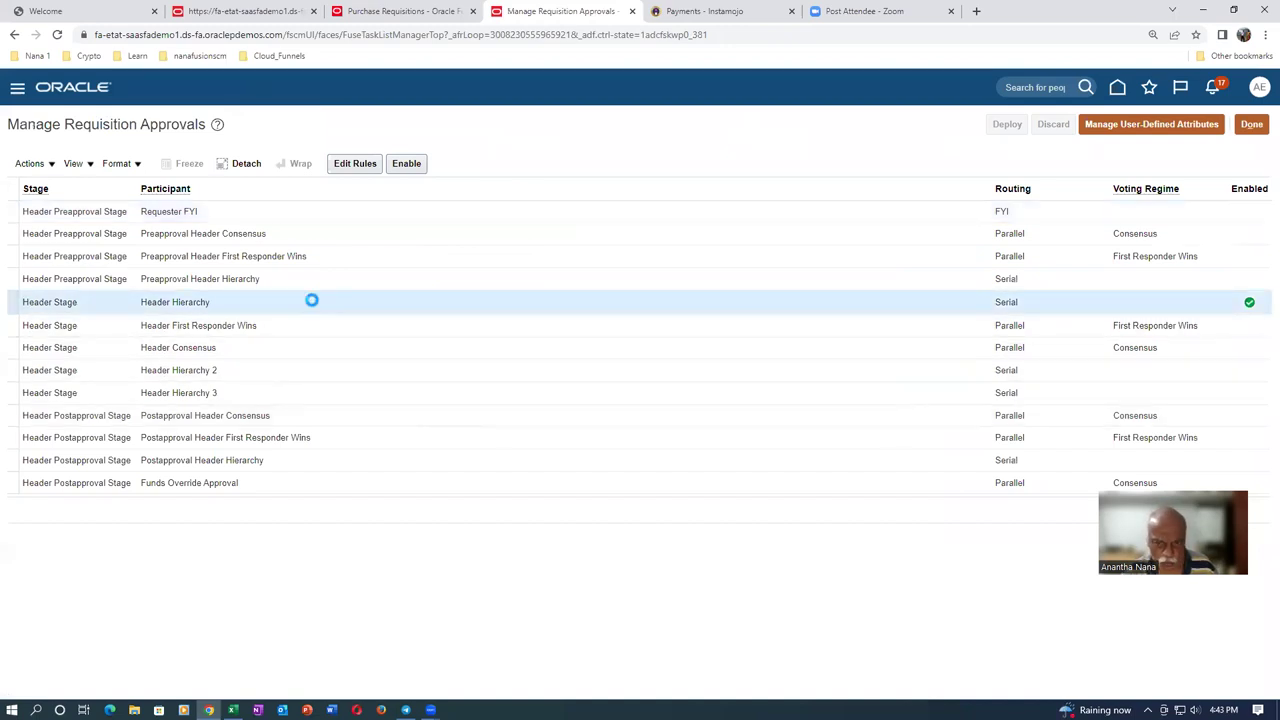
pyautogui.click(408, 163)
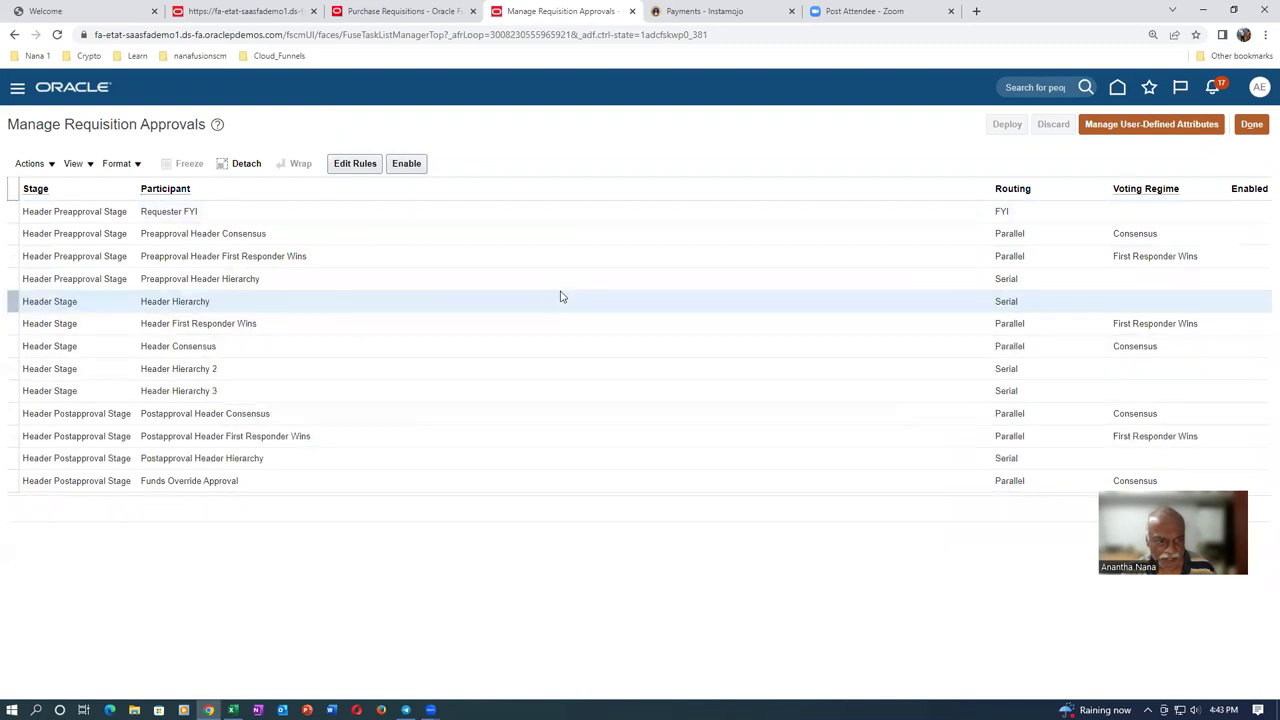
pyautogui.click(266, 392)
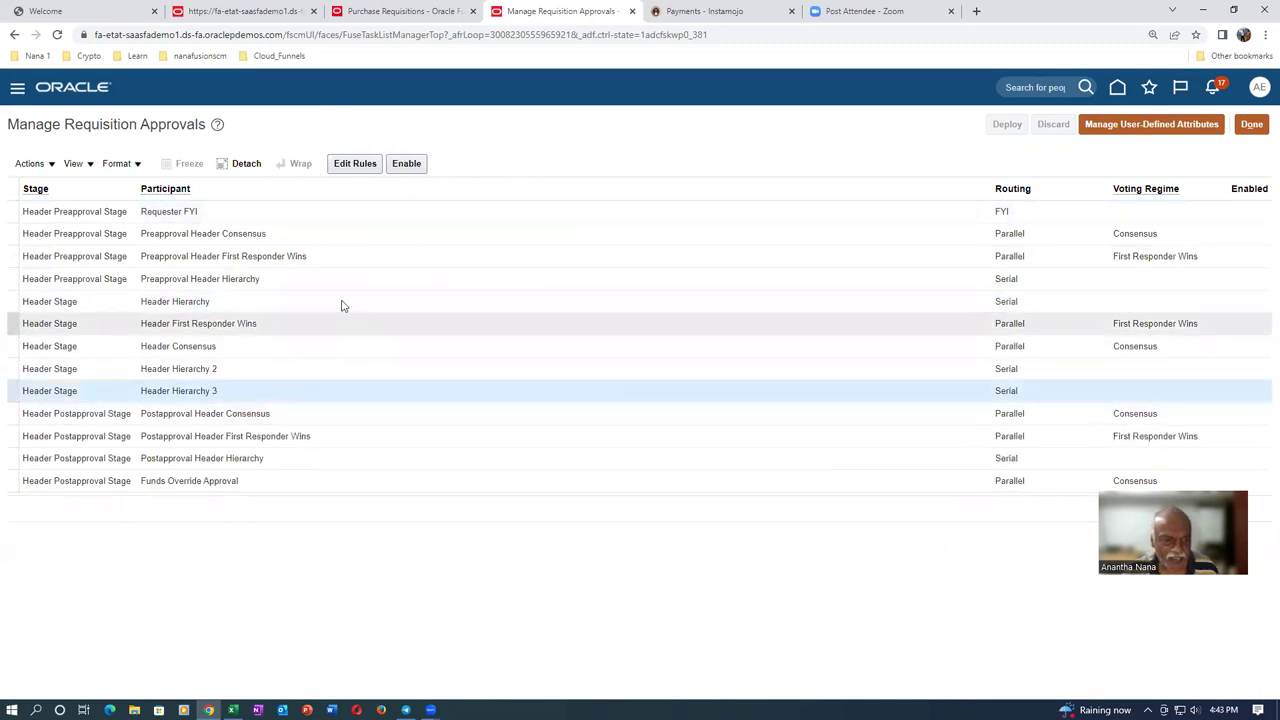
pyautogui.click(405, 166)
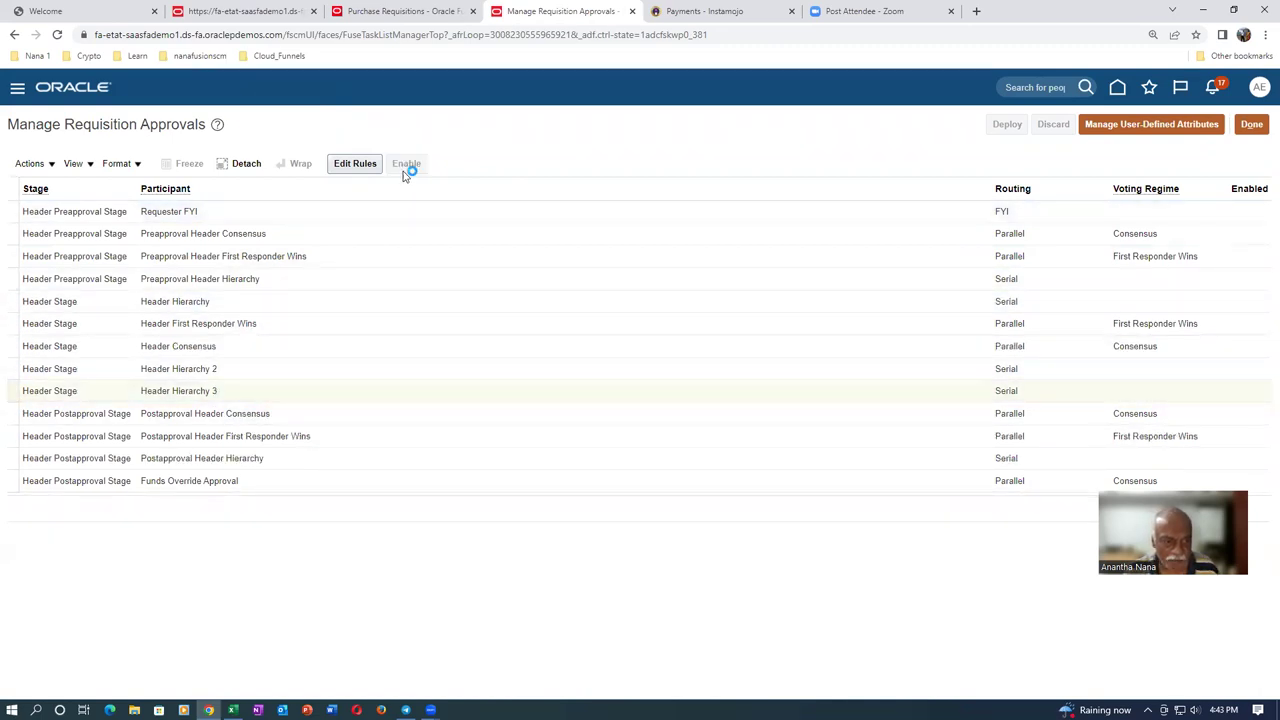
# Open the Header Hierarchy 3 approval rules and examine the conditions and actions of the a01 individual worker approval and a01 automatic rules
pyautogui.click(243, 391)
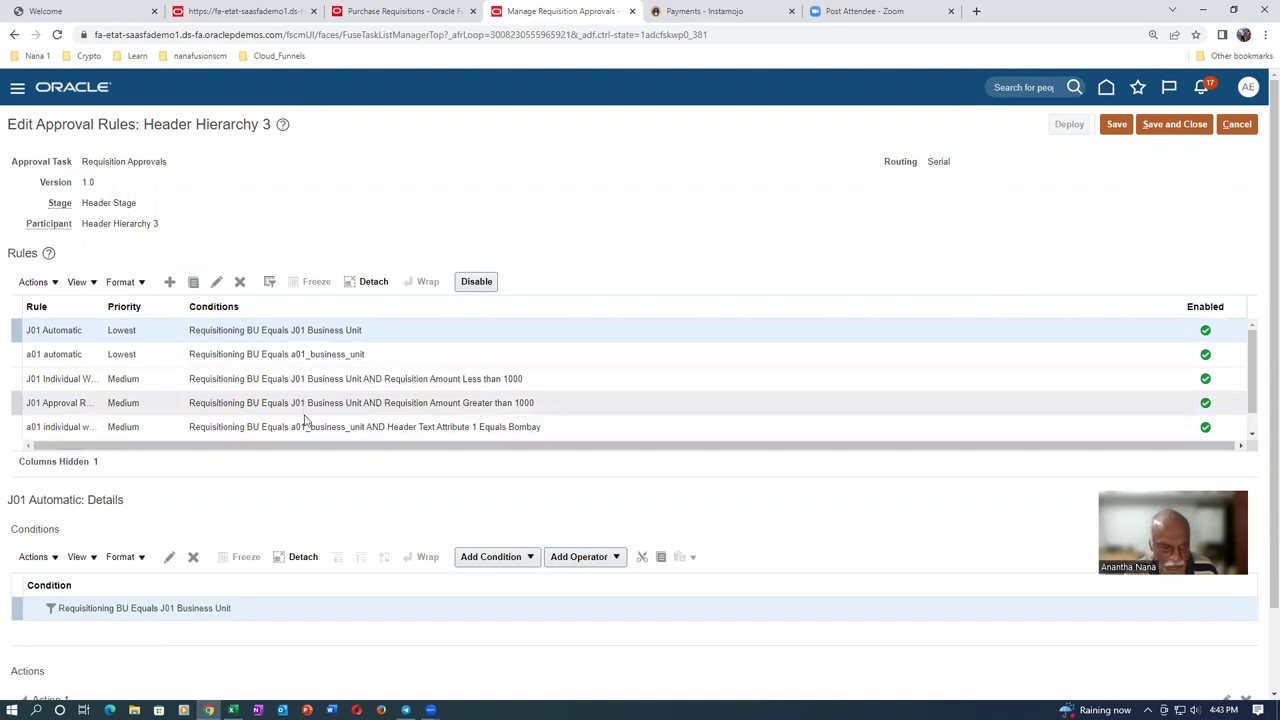
pyautogui.click(581, 430)
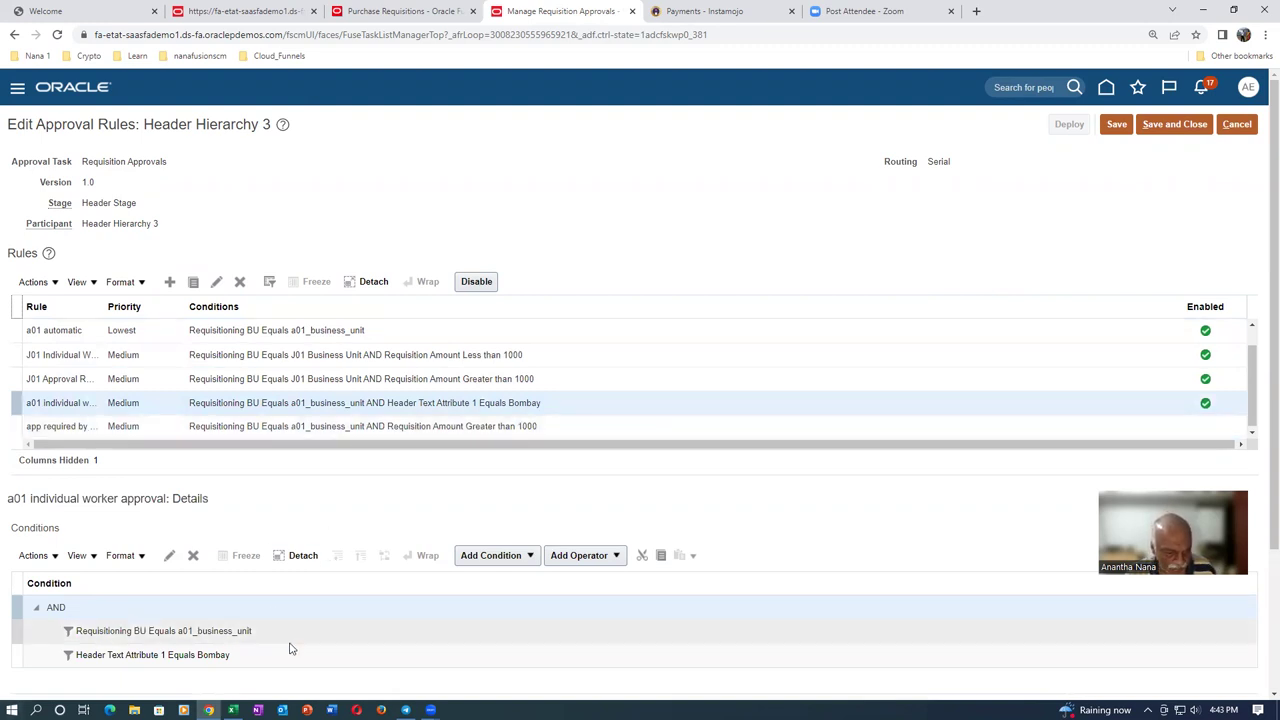
pyautogui.scroll(-2, 290, 649)
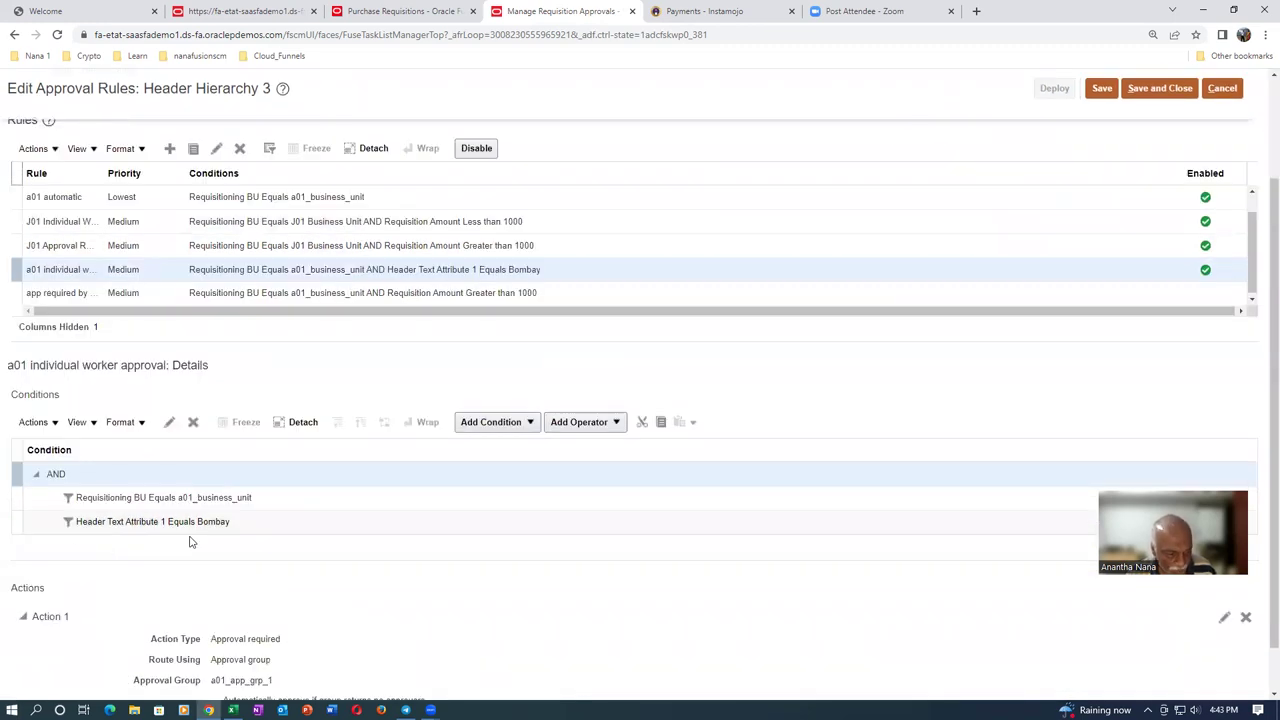
pyautogui.scroll(-1, 192, 541)
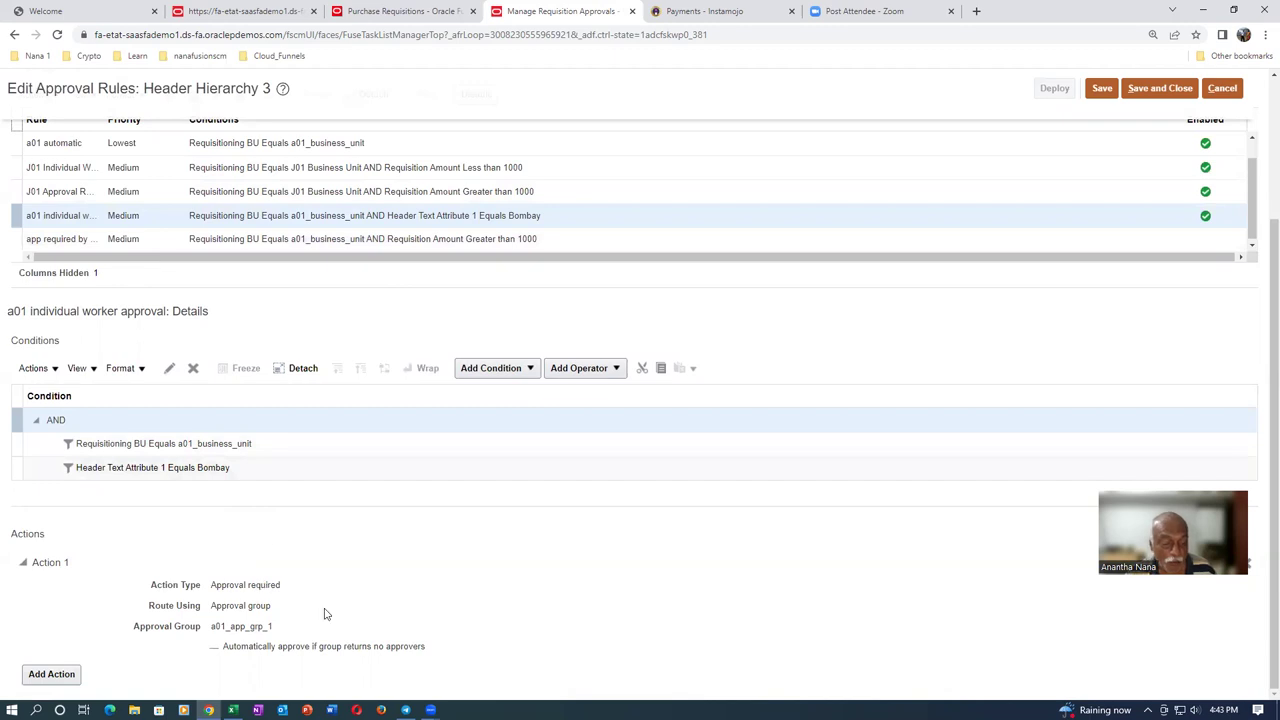
pyautogui.click(409, 145)
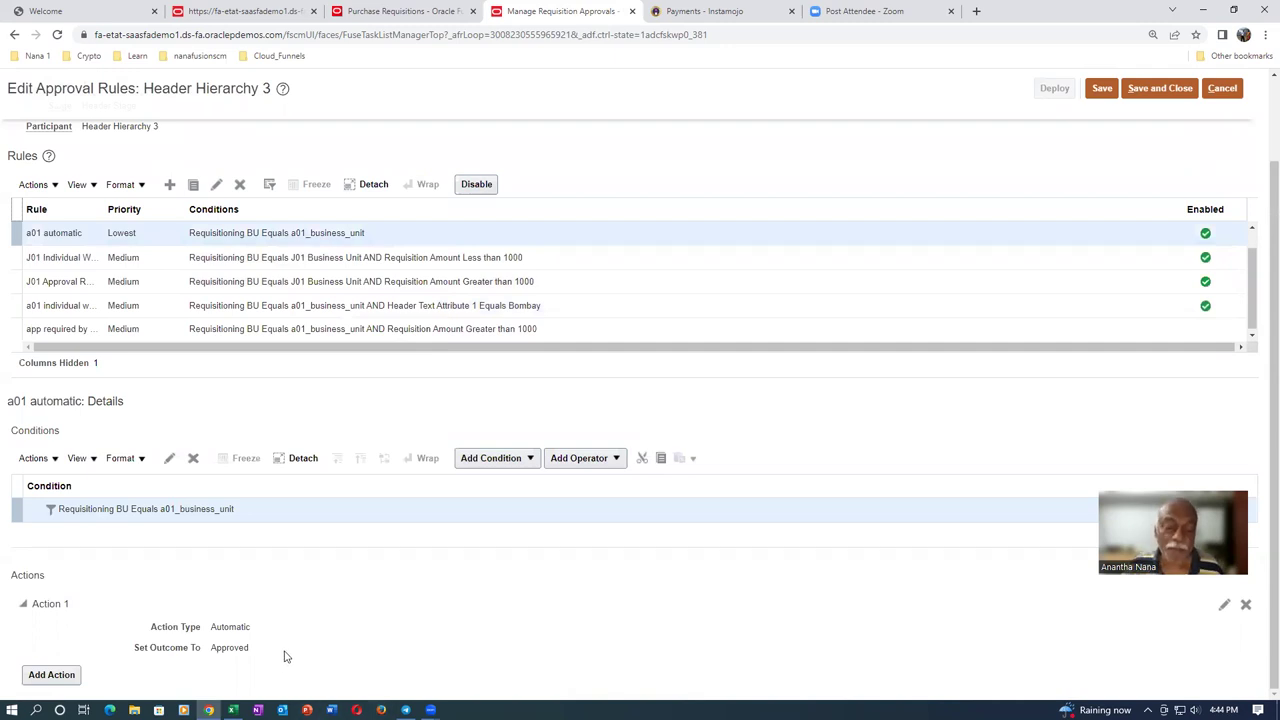
pyautogui.click(572, 307)
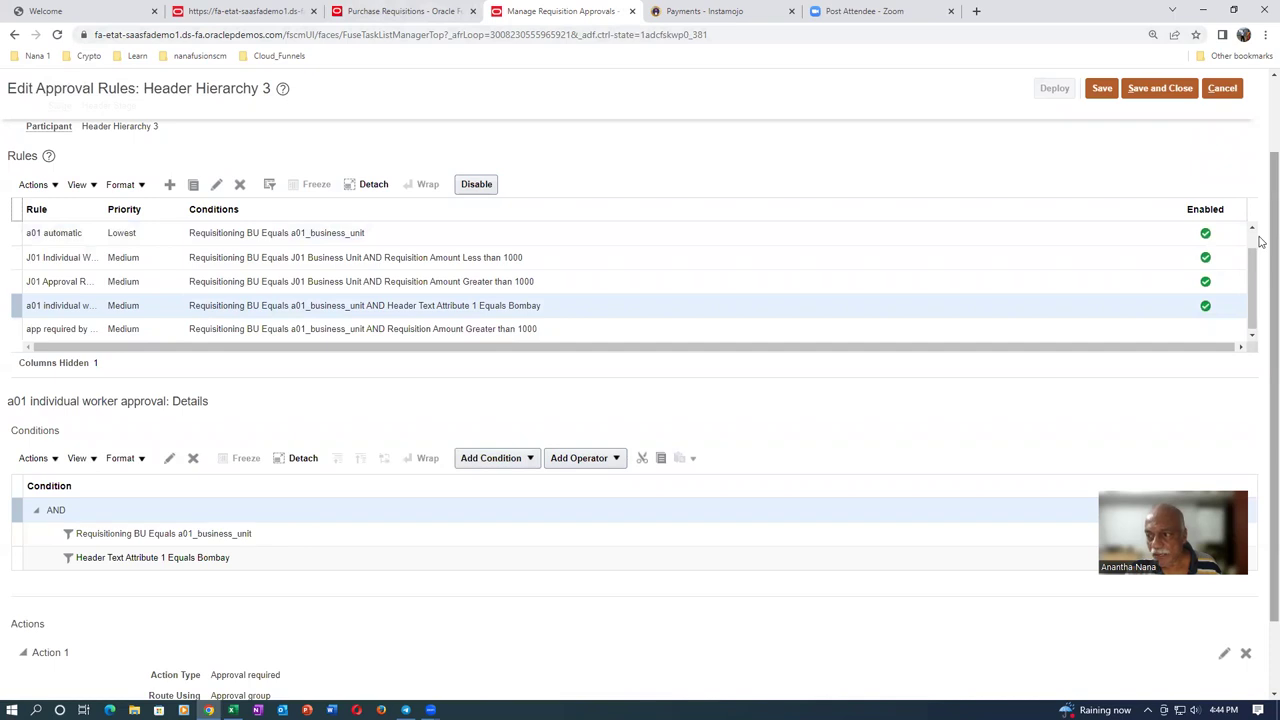
pyautogui.scroll(1, 1261, 200)
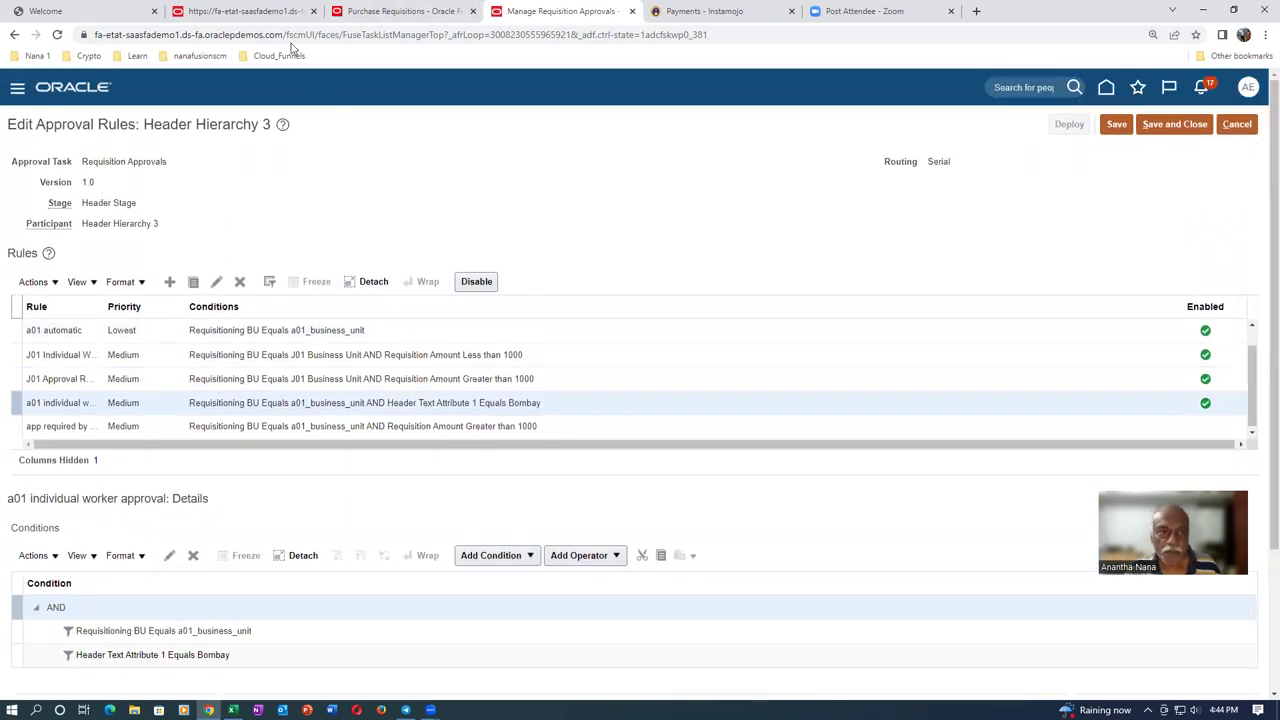
# Switch back to requisition 1004, try to view its approvals in Manage Approvals again, and return to the requisition
pyautogui.click(390, 11)
pyautogui.click(1200, 124)
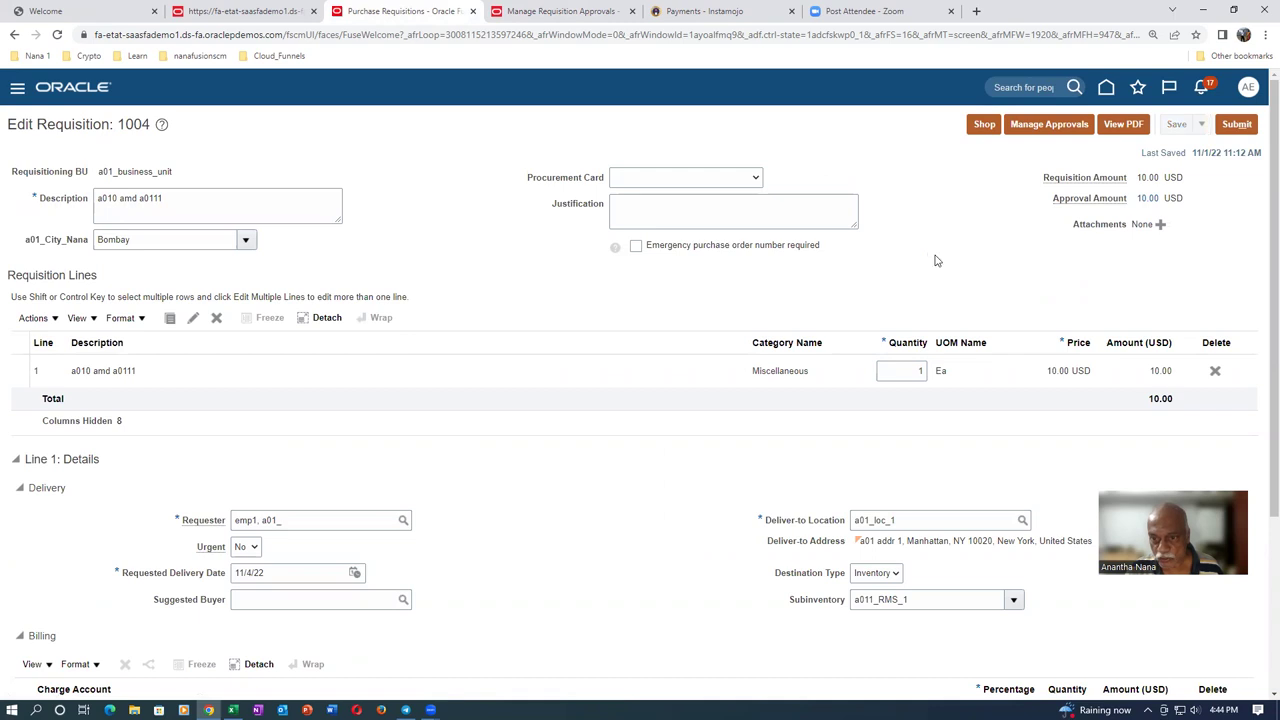
pyautogui.click(1052, 127)
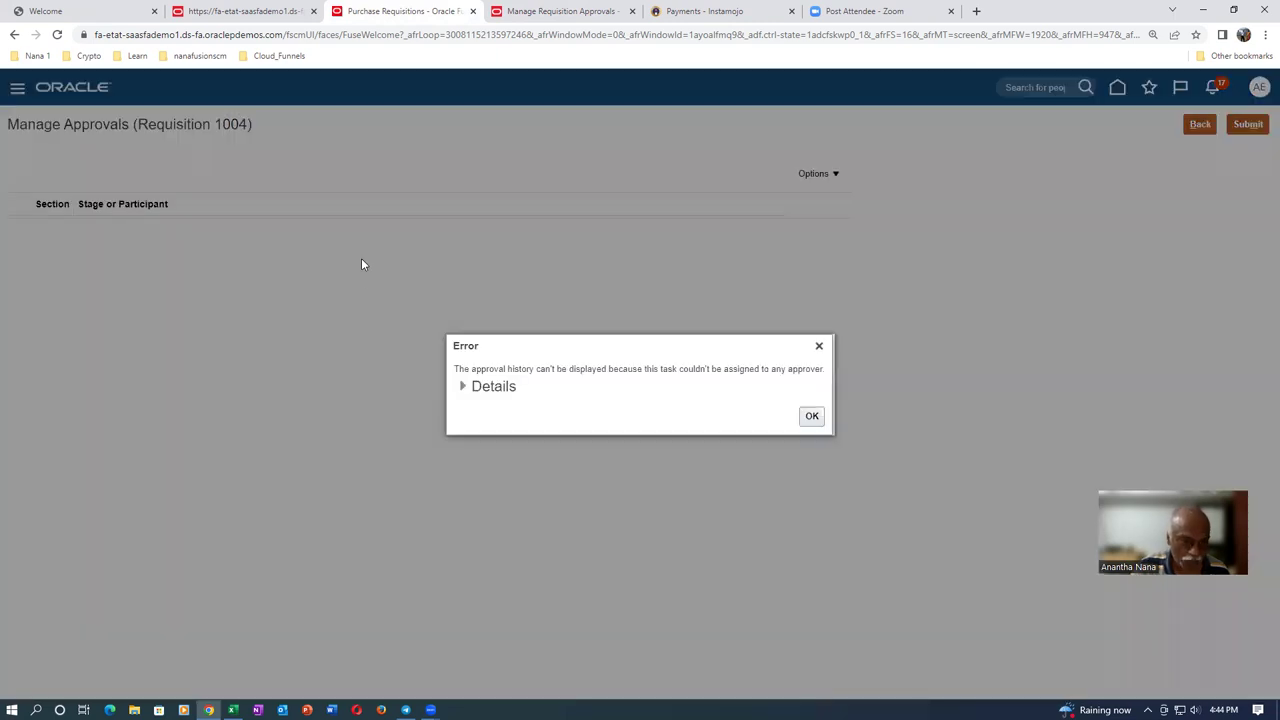
pyautogui.click(811, 417)
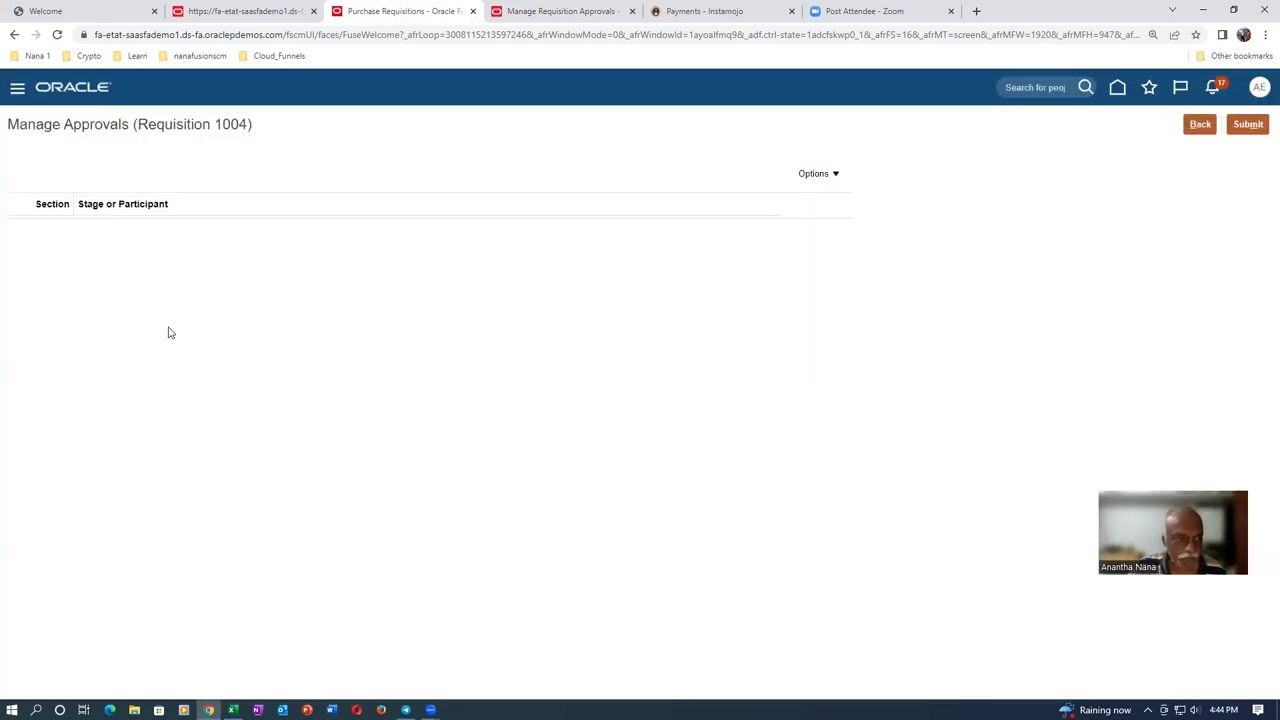
pyautogui.click(1199, 124)
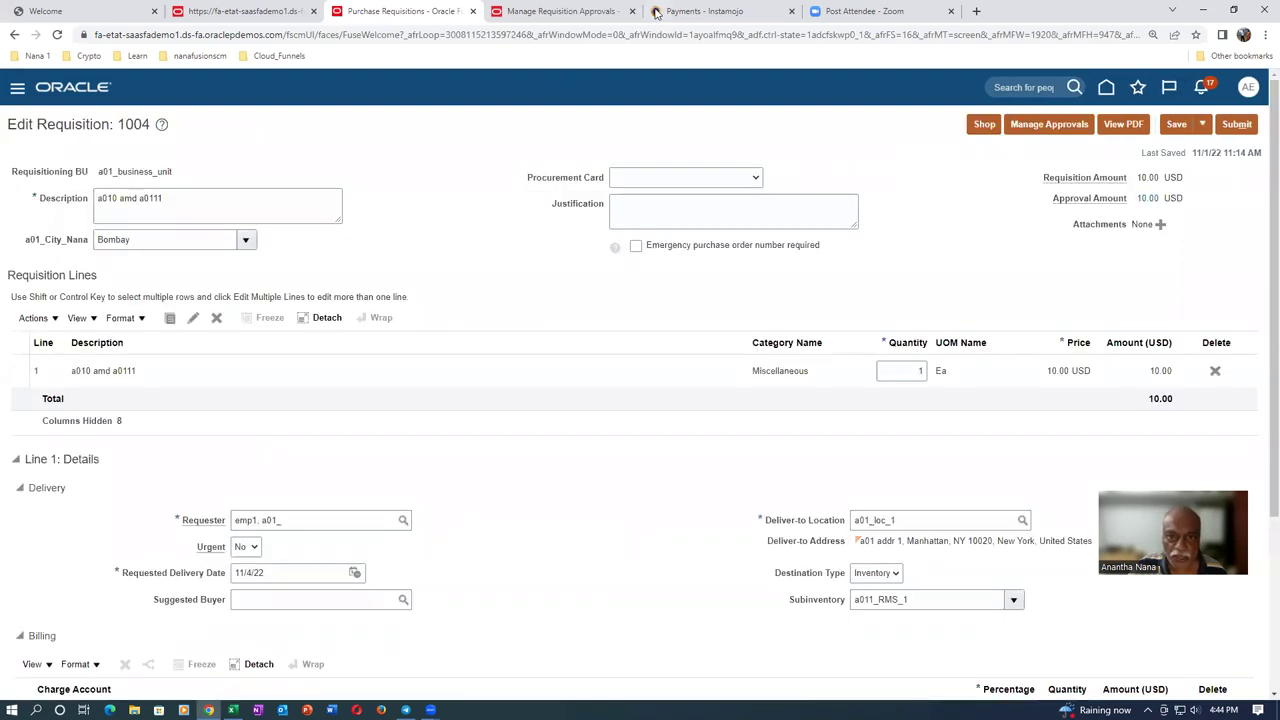
# Leave the Header Hierarchy 3 rules without saving and exit Manage Requisition Approvals back to Setup and Maintenance
pyautogui.click(567, 11)
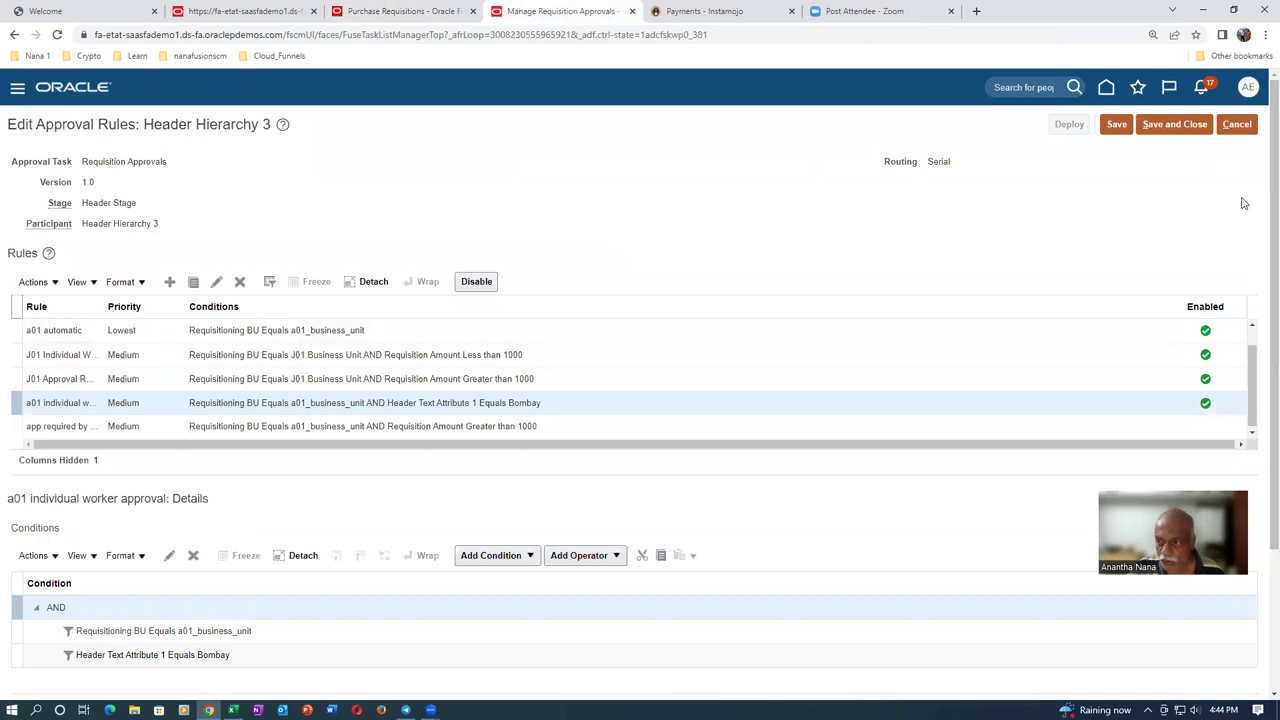
pyautogui.click(1237, 124)
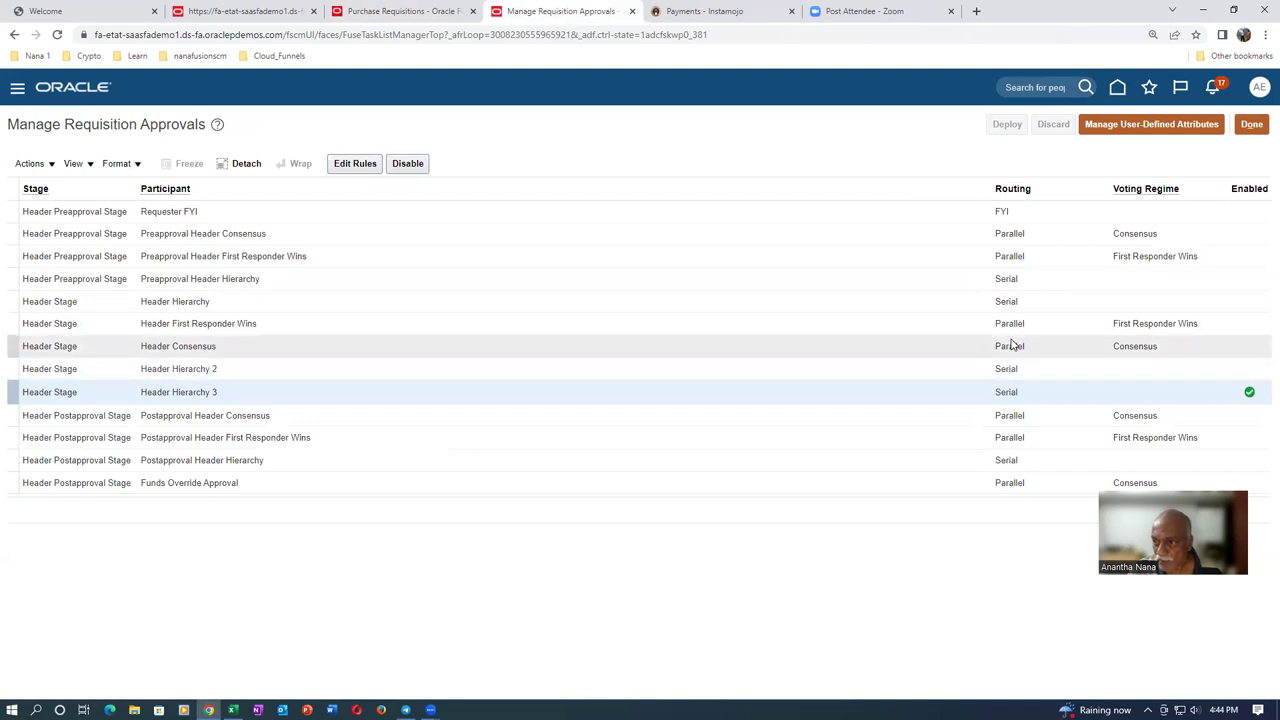
pyautogui.click(1248, 125)
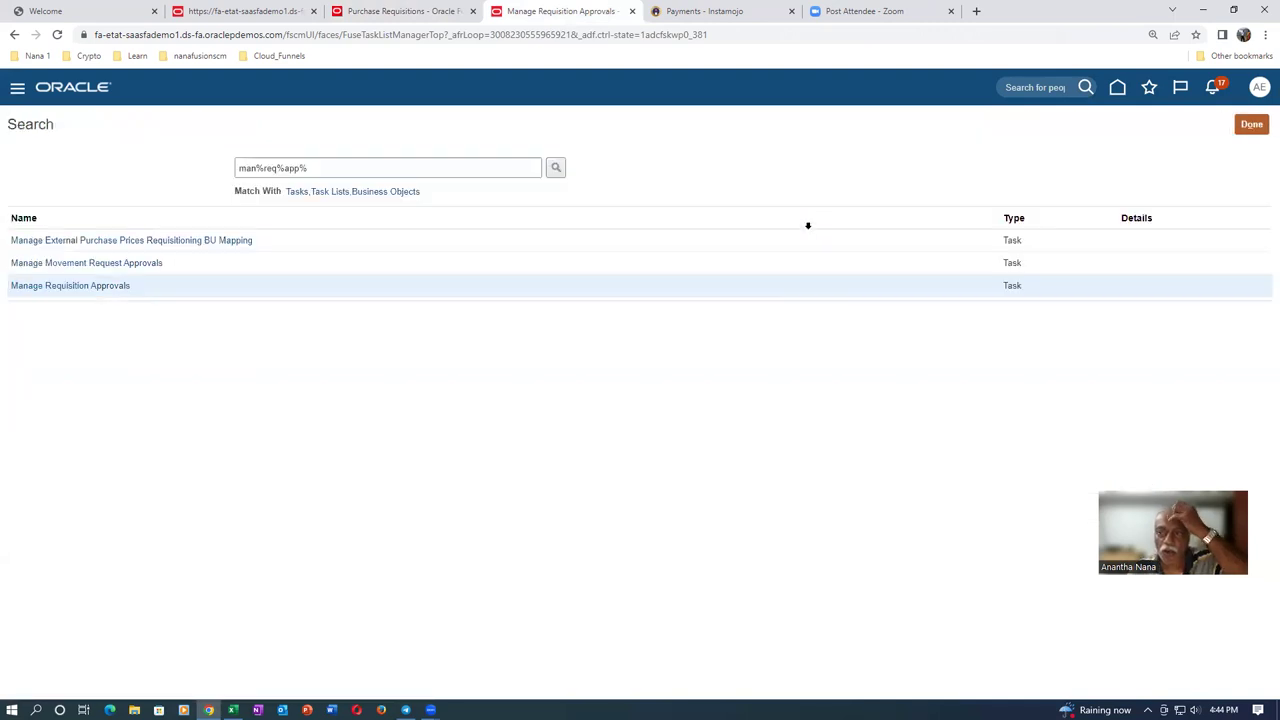
pyautogui.click(1252, 125)
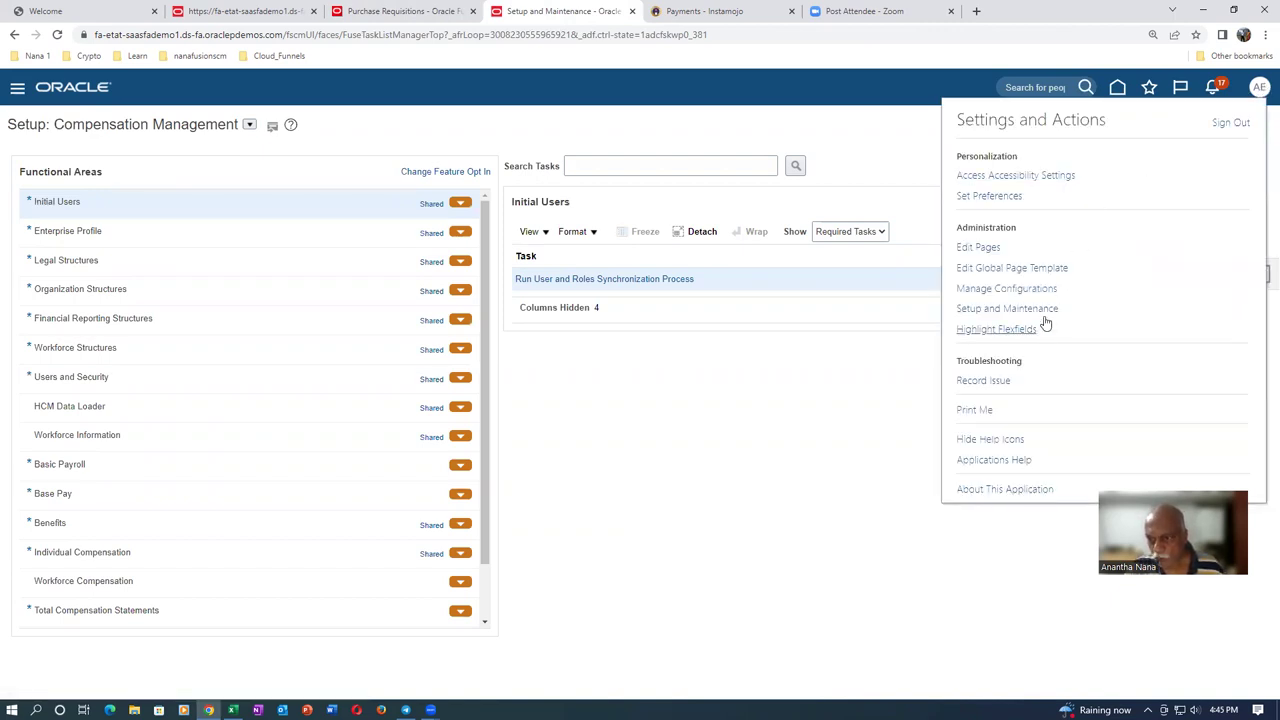
pyautogui.click(1046, 311)
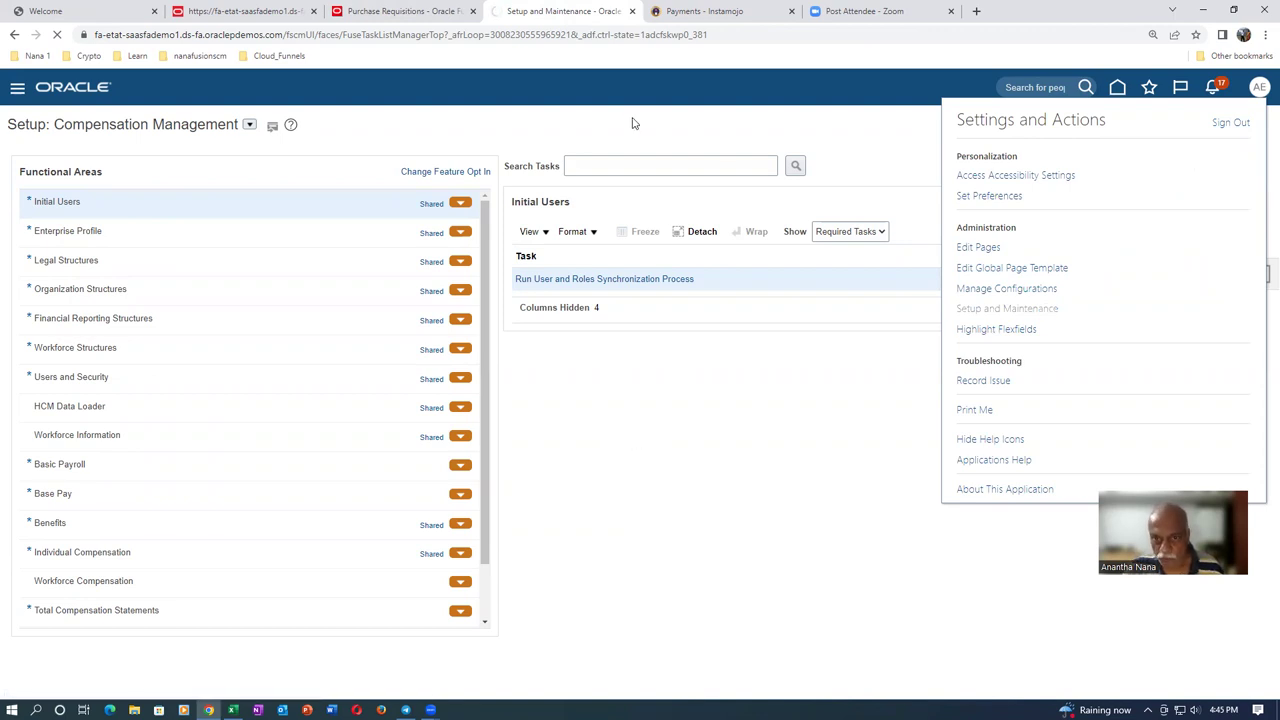
# Sign out of the Setup and Maintenance session, confirm the logout, and sign back in
pyautogui.click(1260, 87)
pyautogui.click(1225, 122)
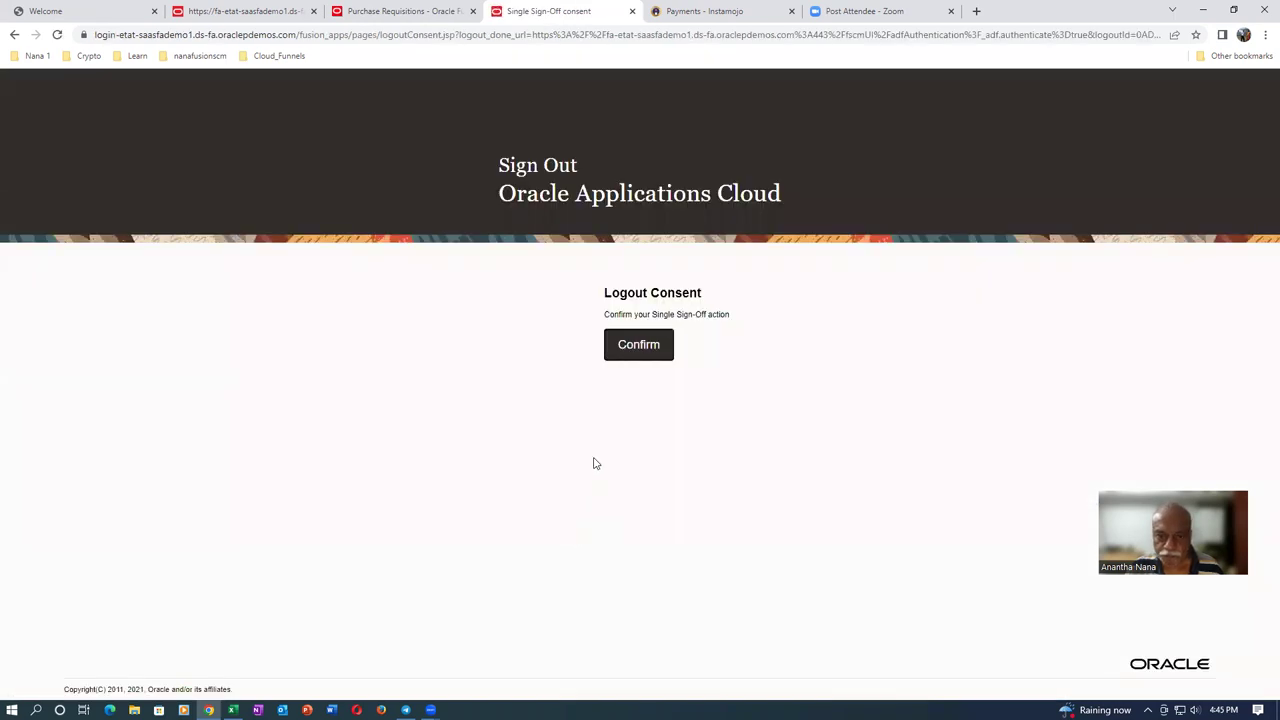
pyautogui.click(646, 352)
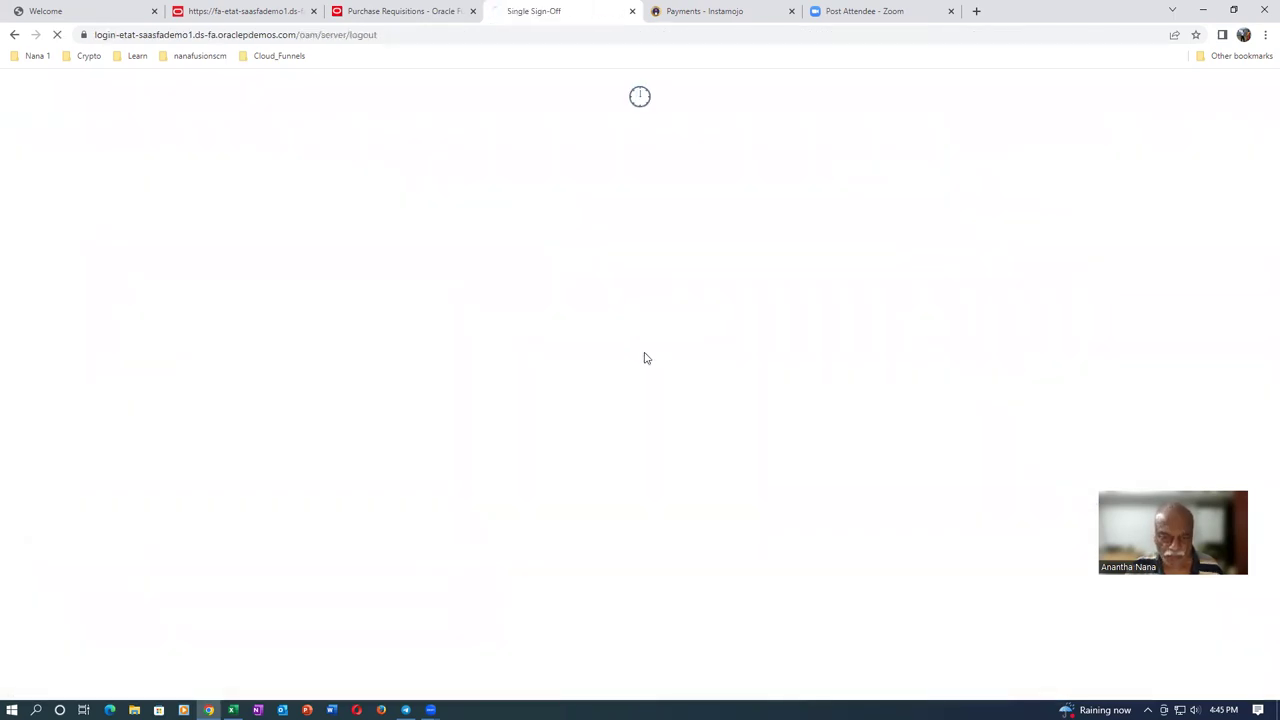
pyautogui.click(590, 390)
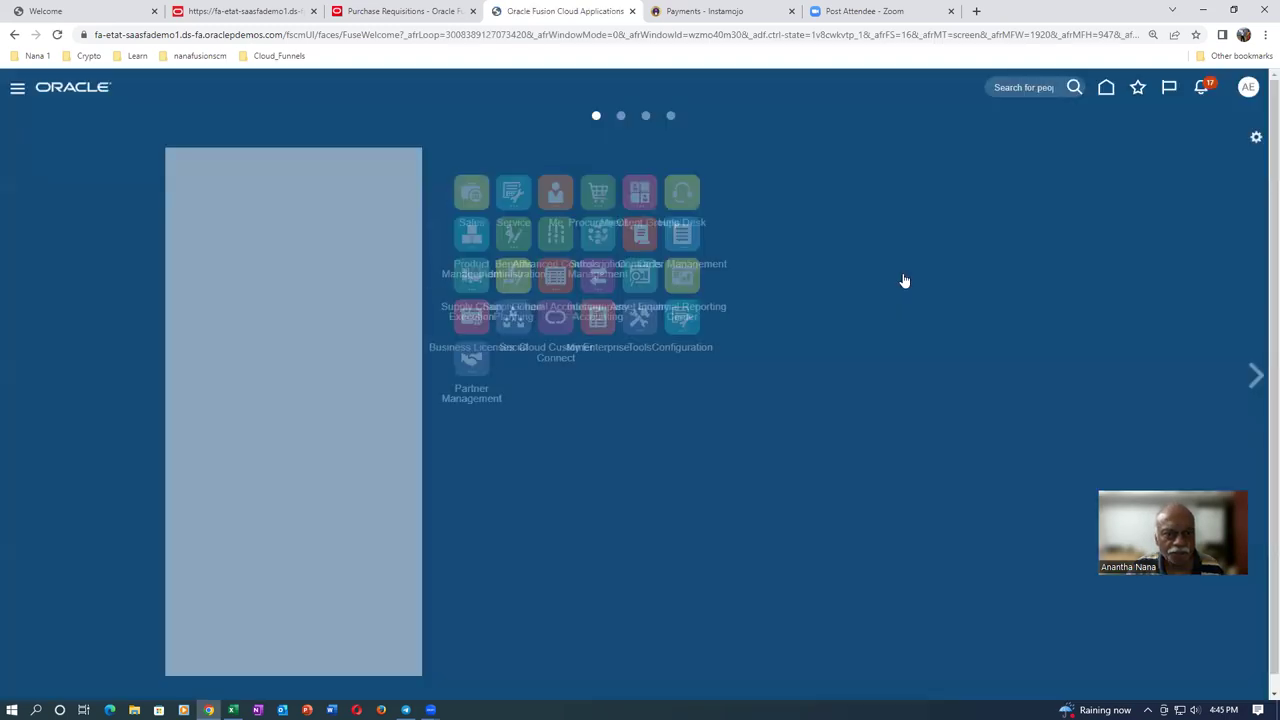
# Open requisition 1004 for editing from Purchase Requisitions and try to view its approvals in Manage Approvals
pyautogui.click(820, 200)
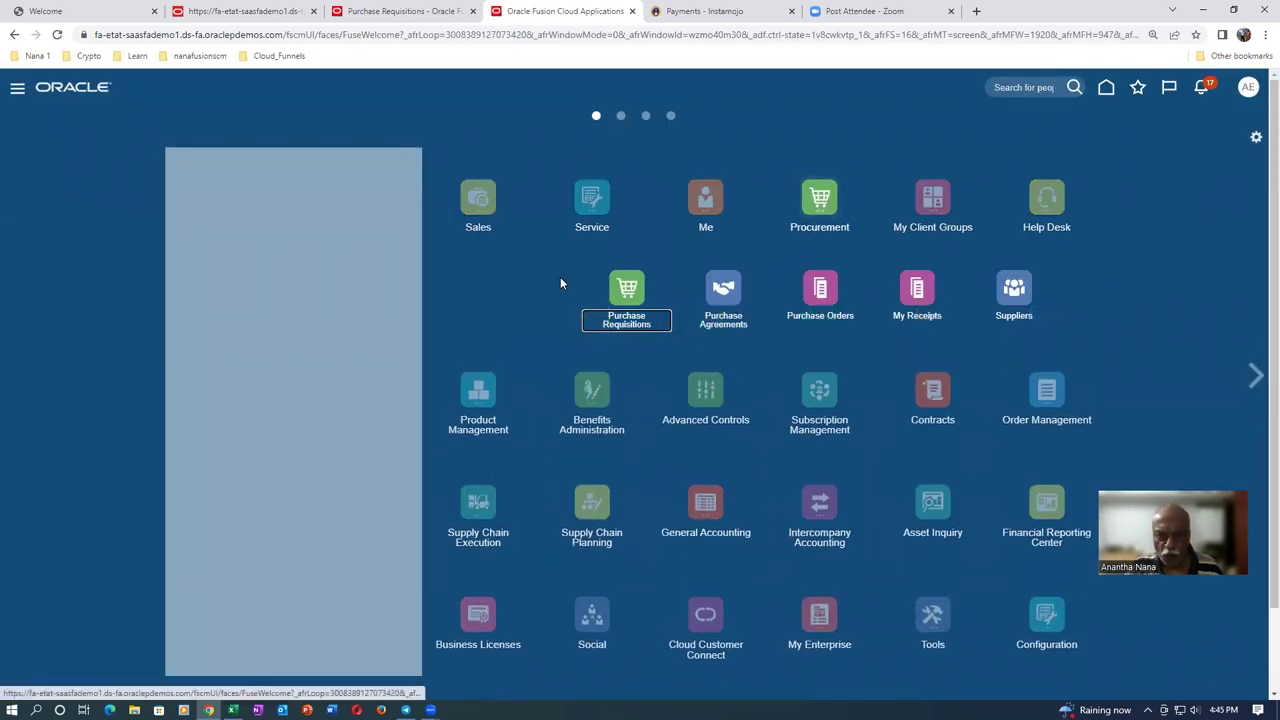
pyautogui.click(626, 289)
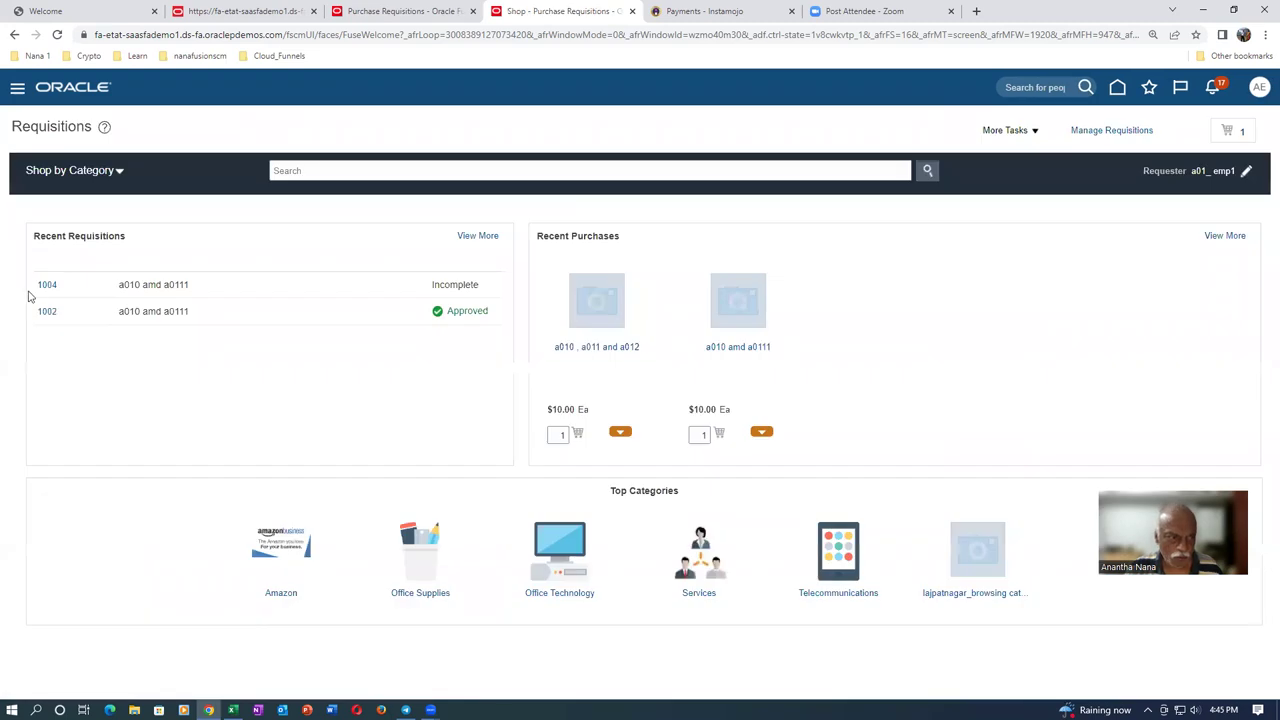
pyautogui.click(44, 285)
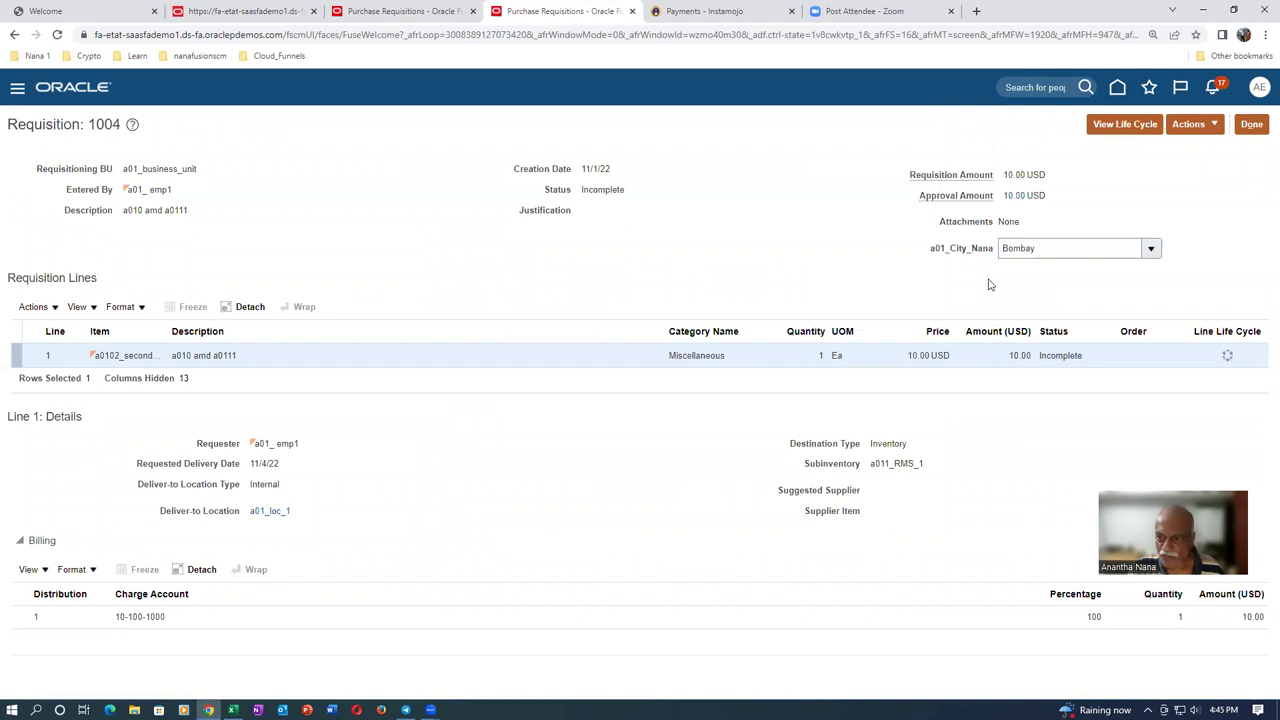
pyautogui.click(1190, 124)
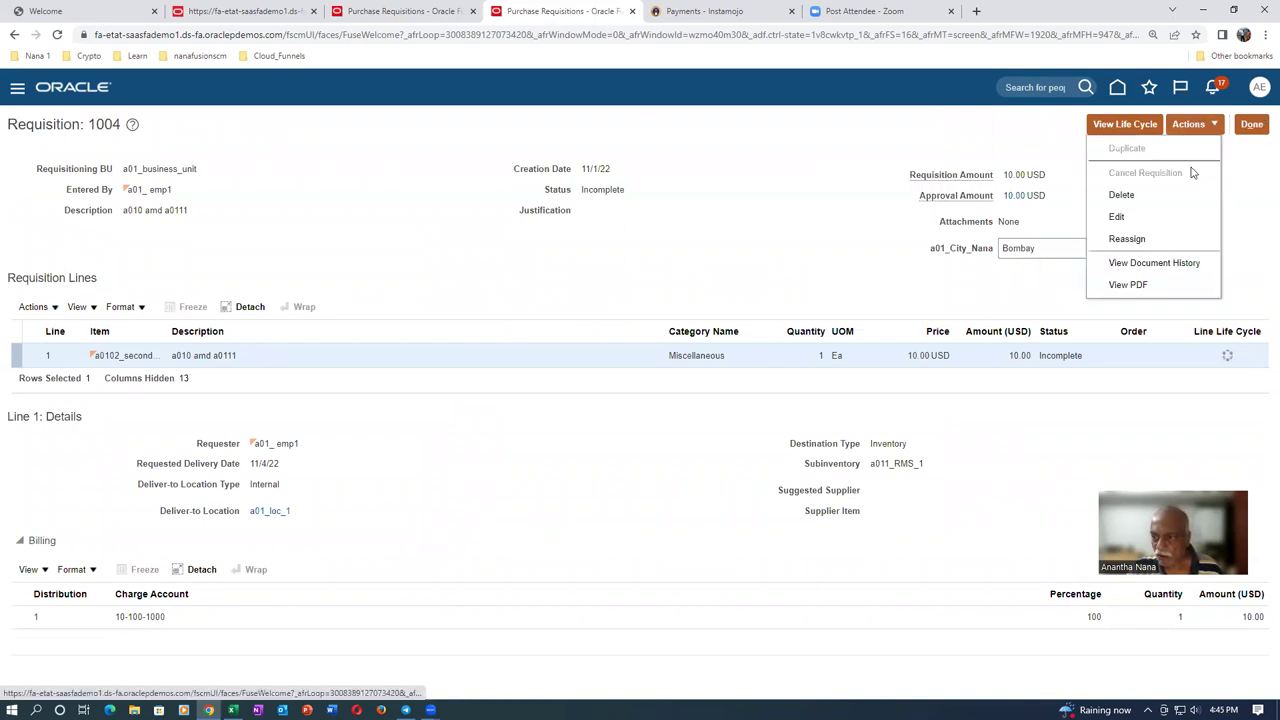
pyautogui.click(1118, 214)
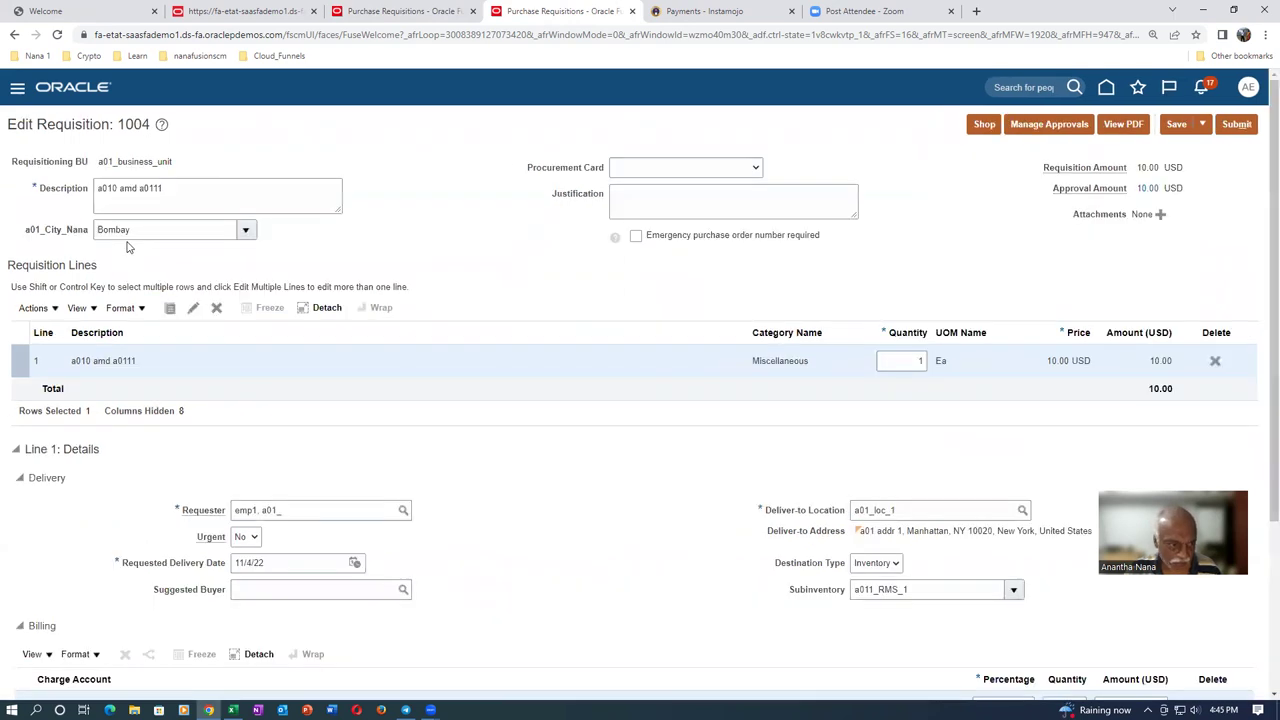
pyautogui.click(1045, 121)
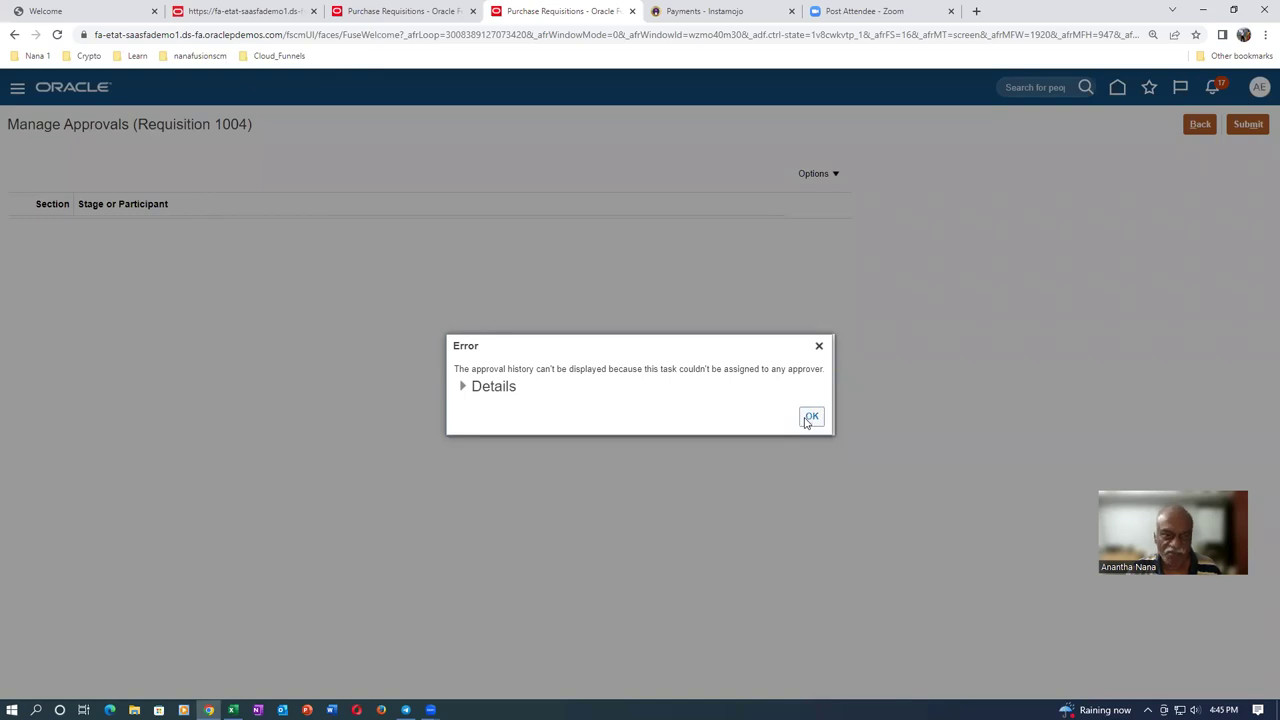
pyautogui.click(810, 418)
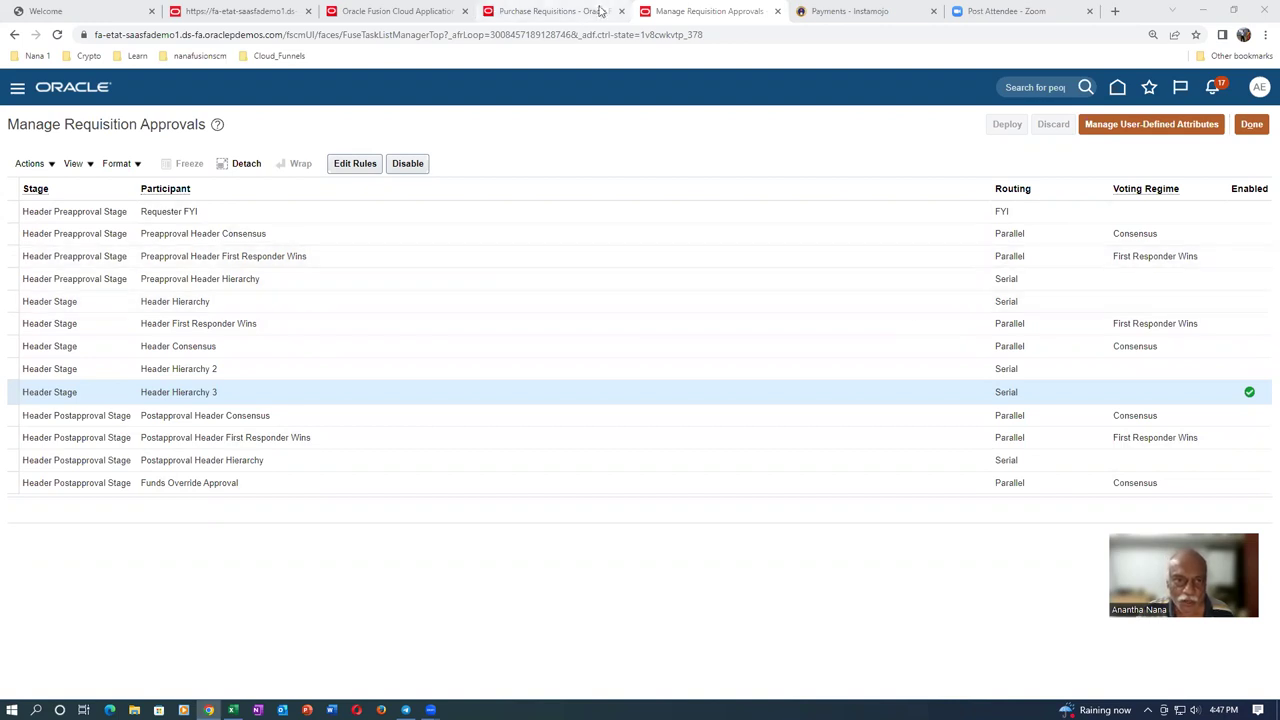
# Switch back to requisition 1004, examine its approval chain for a01_City_Nana Bombay in Manage Approvals, and return to the requisition
pyautogui.click(549, 12)
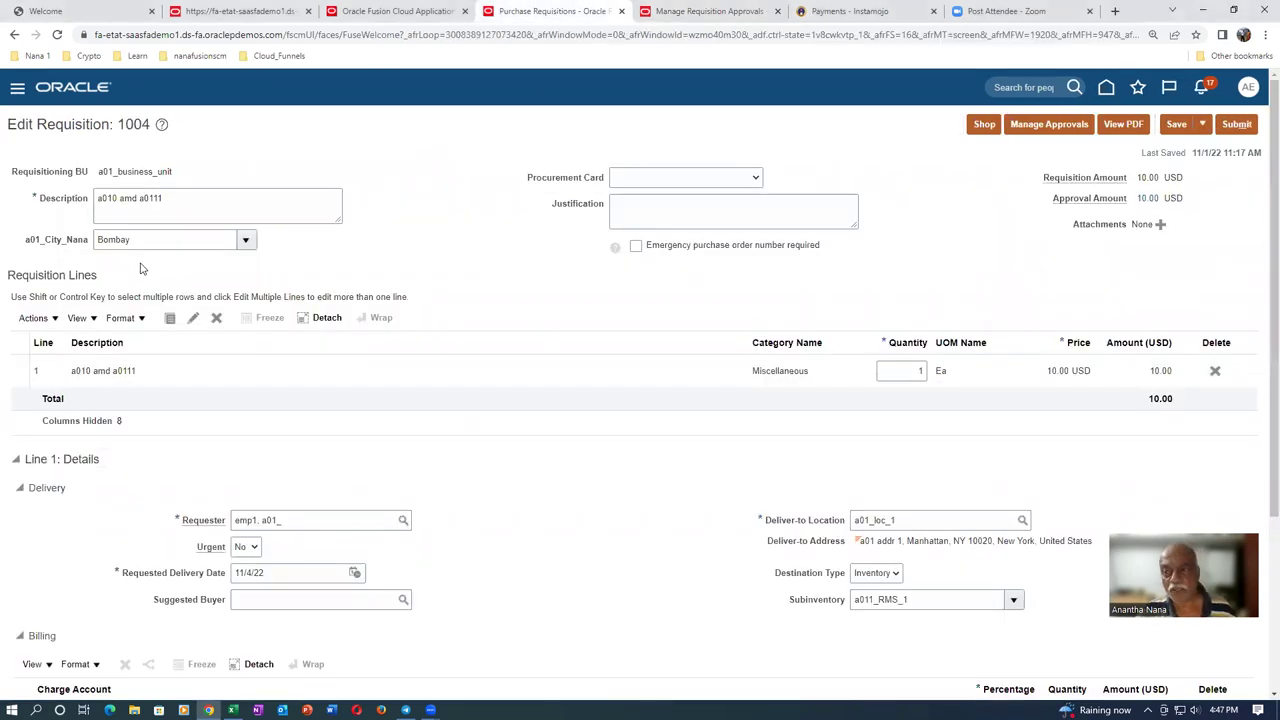
pyautogui.click(1050, 124)
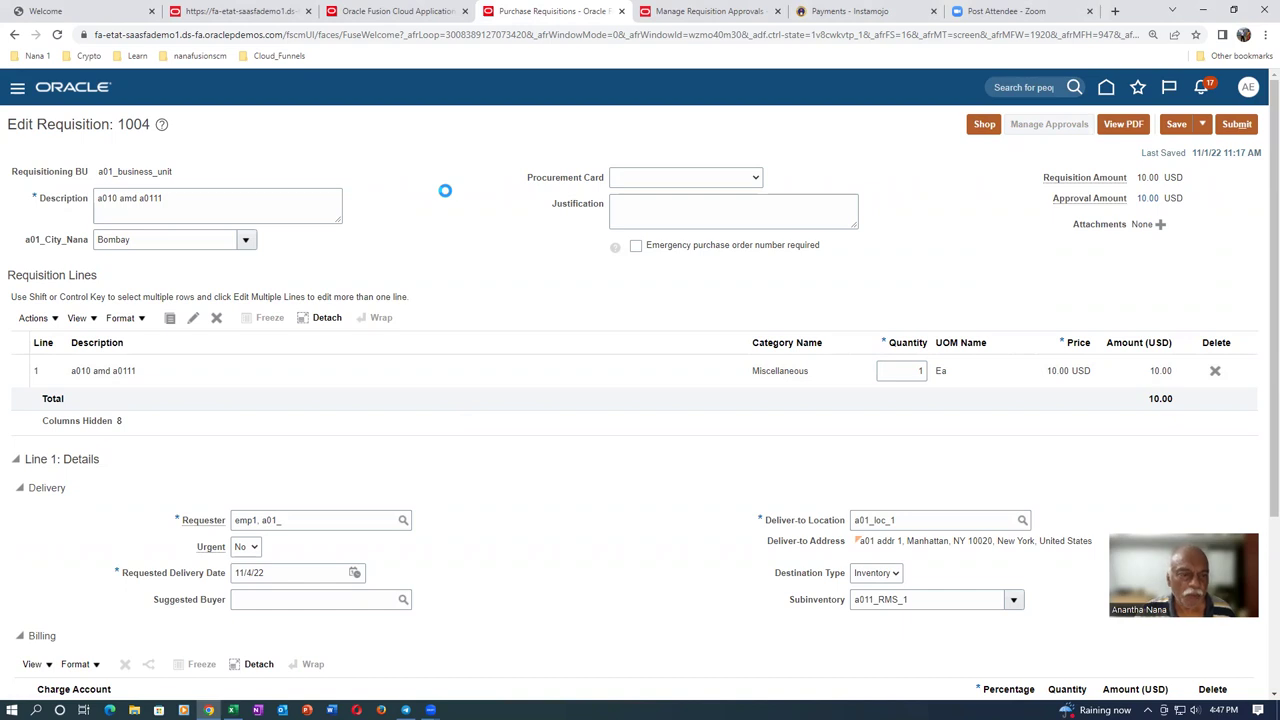
pyautogui.moveTo(91, 516)
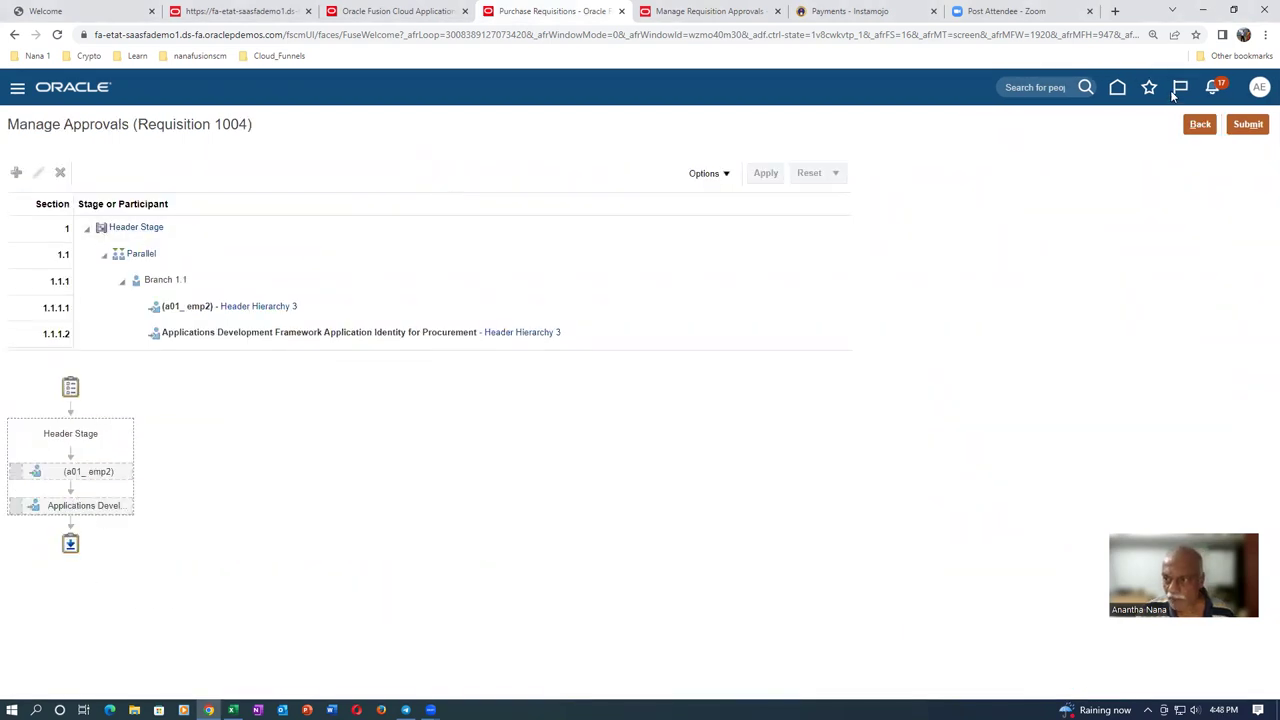
pyautogui.click(1200, 125)
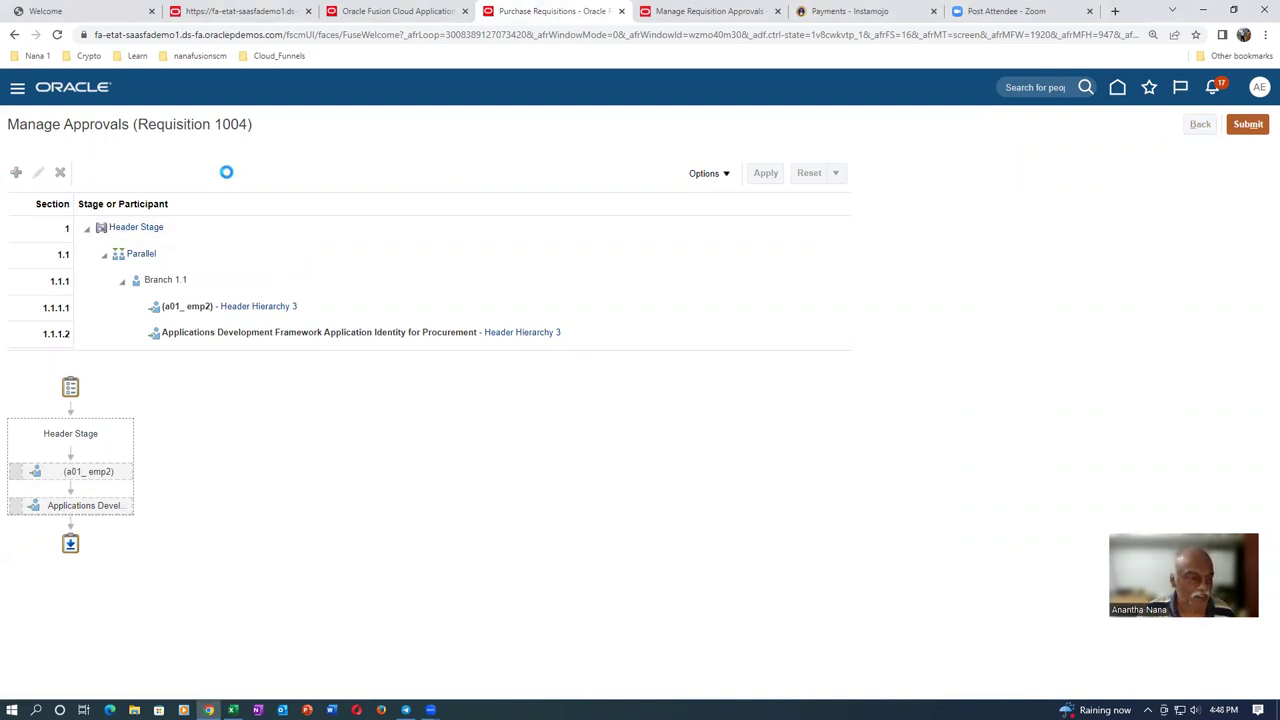
# Set requisition 1004's a01_City_Nana to Madras, save it, and check the approval chain in Manage Approvals before returning to the requisition
pyautogui.click(245, 240)
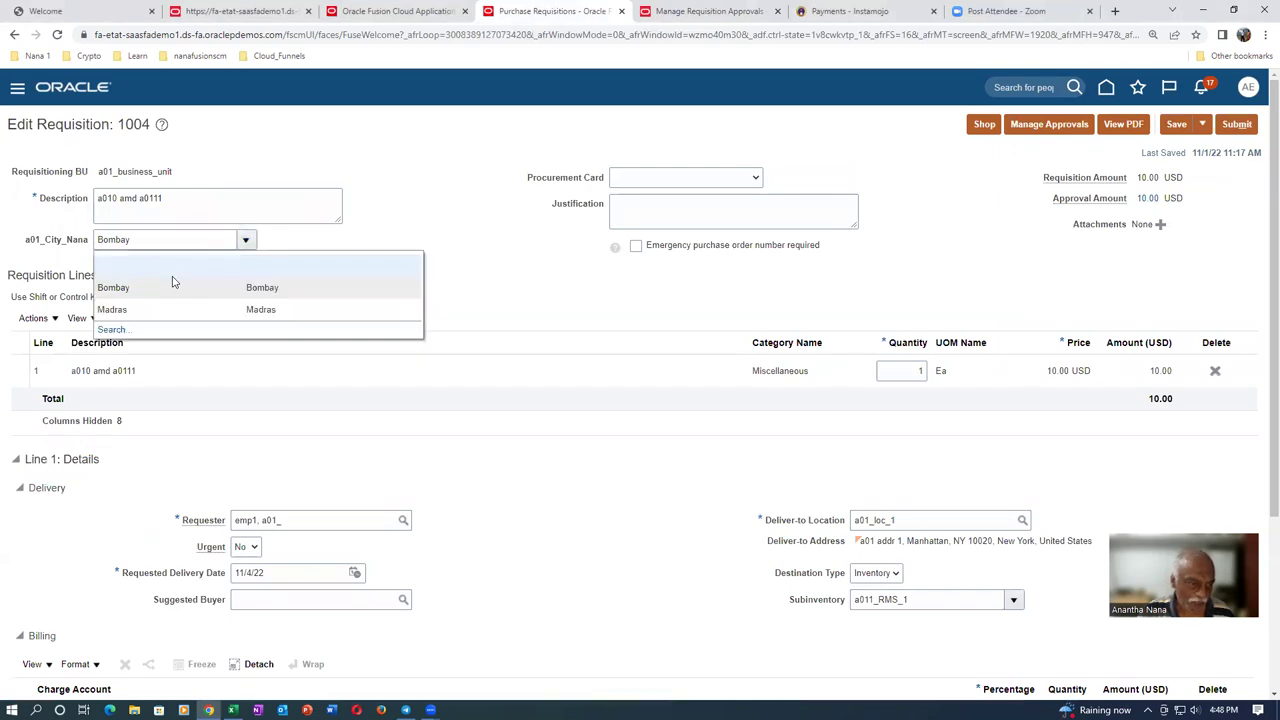
pyautogui.click(410, 256)
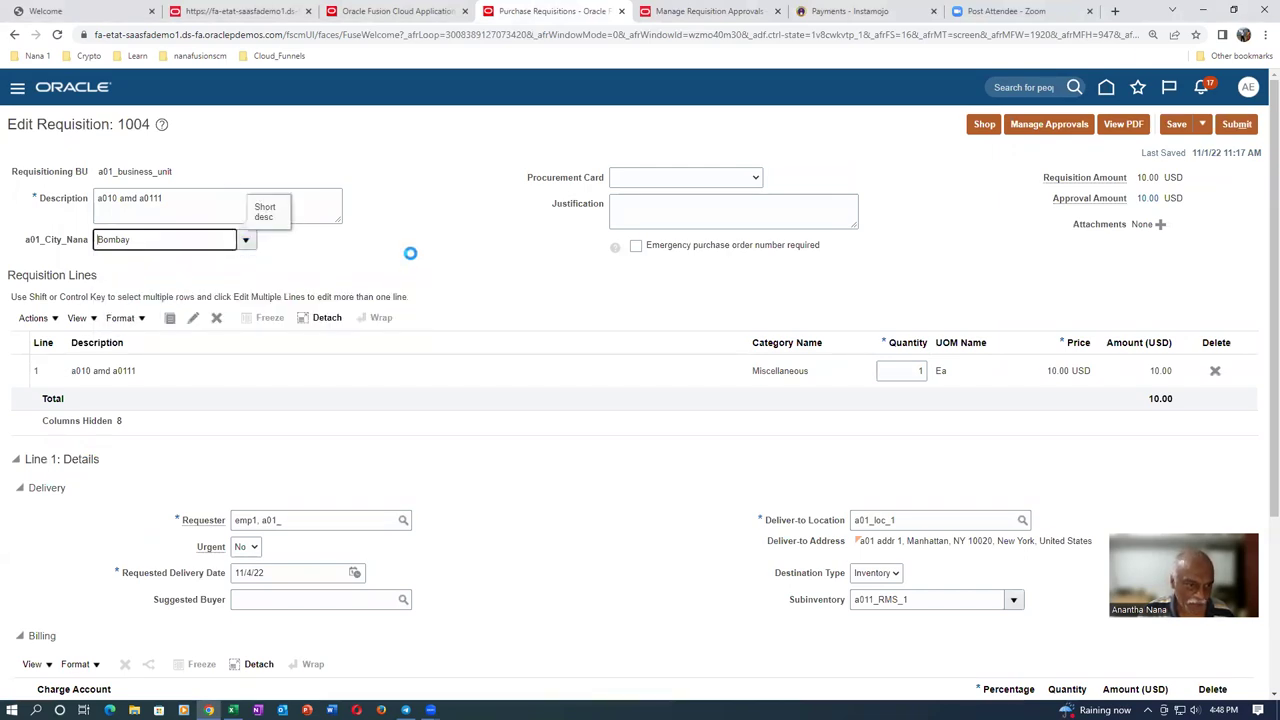
pyautogui.click(1175, 124)
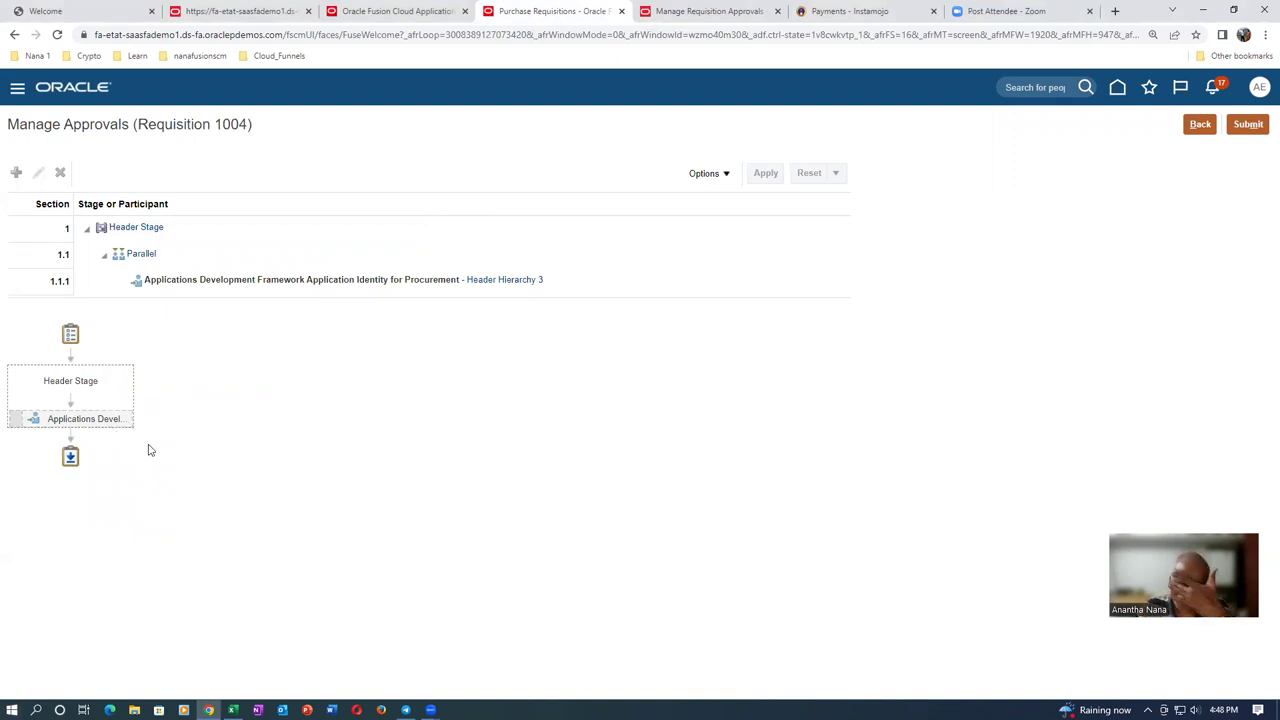
pyautogui.click(1200, 124)
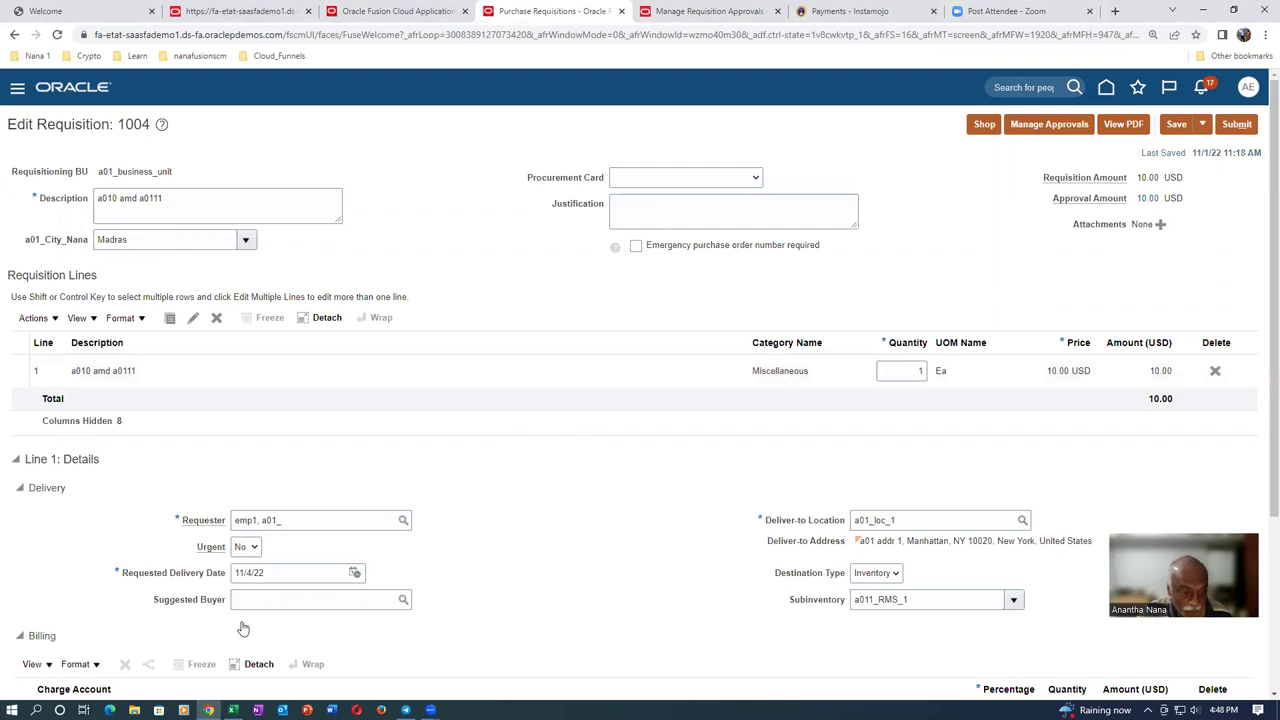
pyautogui.scroll(-2, 136, 686)
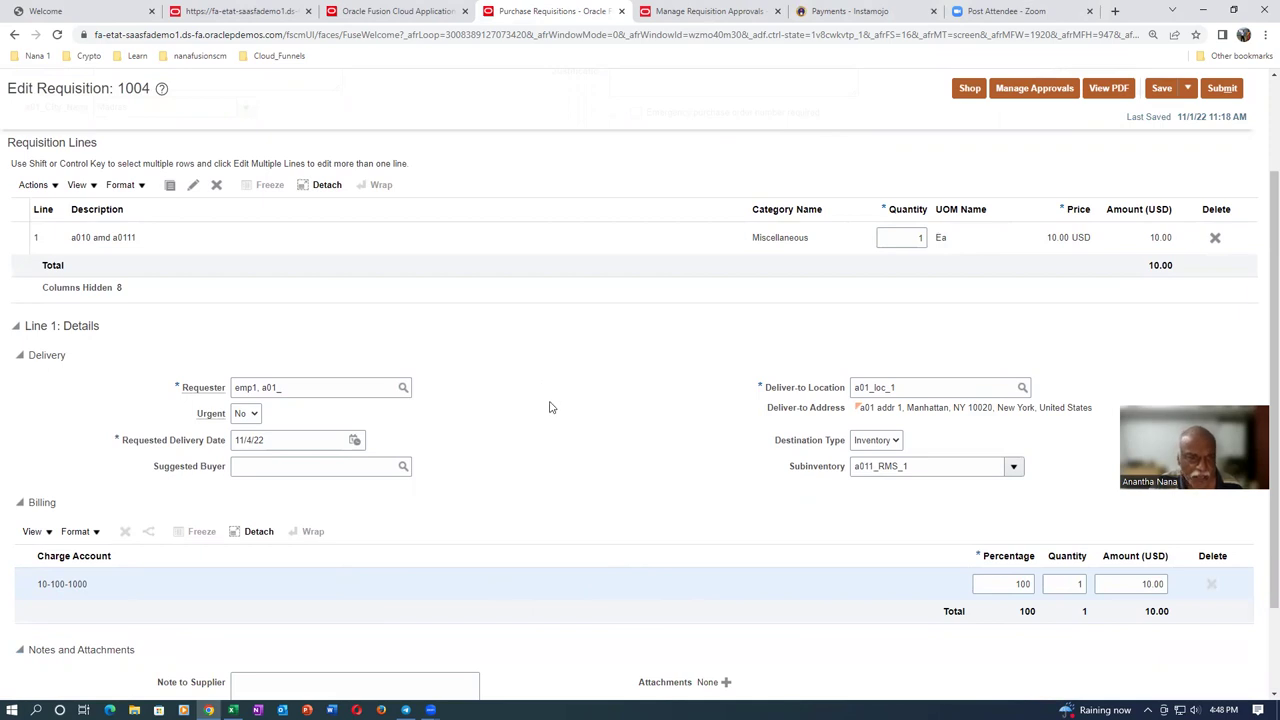
pyautogui.scroll(3, 549, 406)
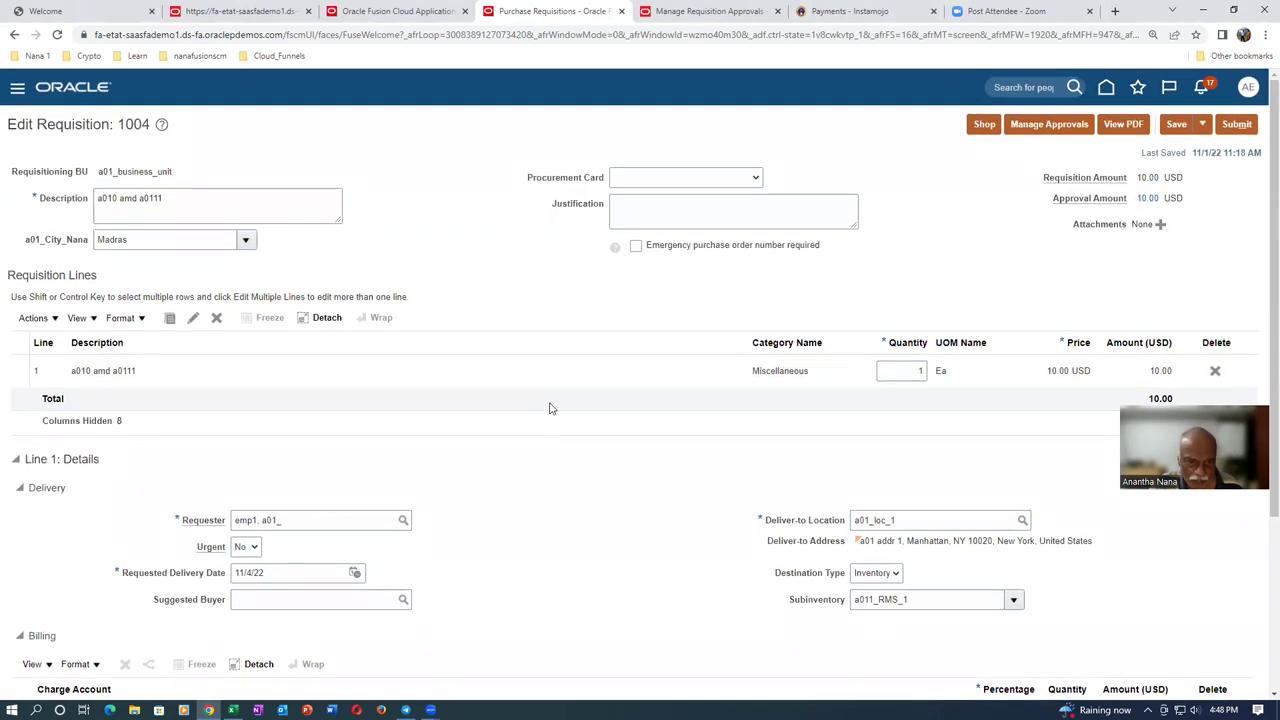